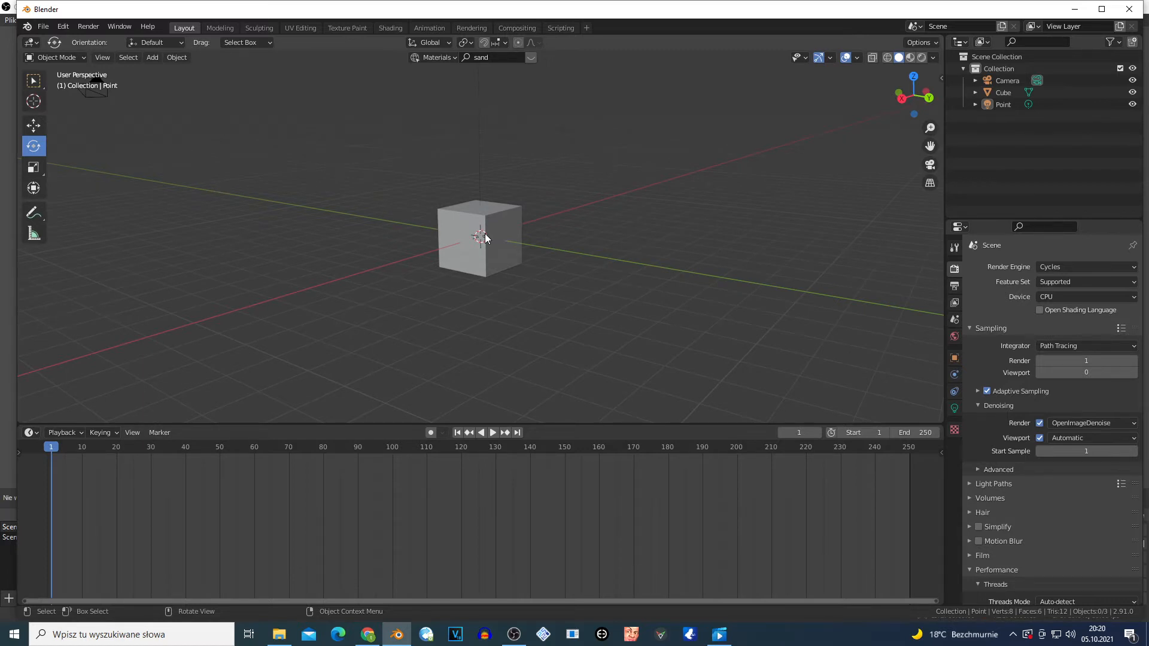
# Step: Delete the default cube from the scene
pyautogui.scroll(4, 485, 238)
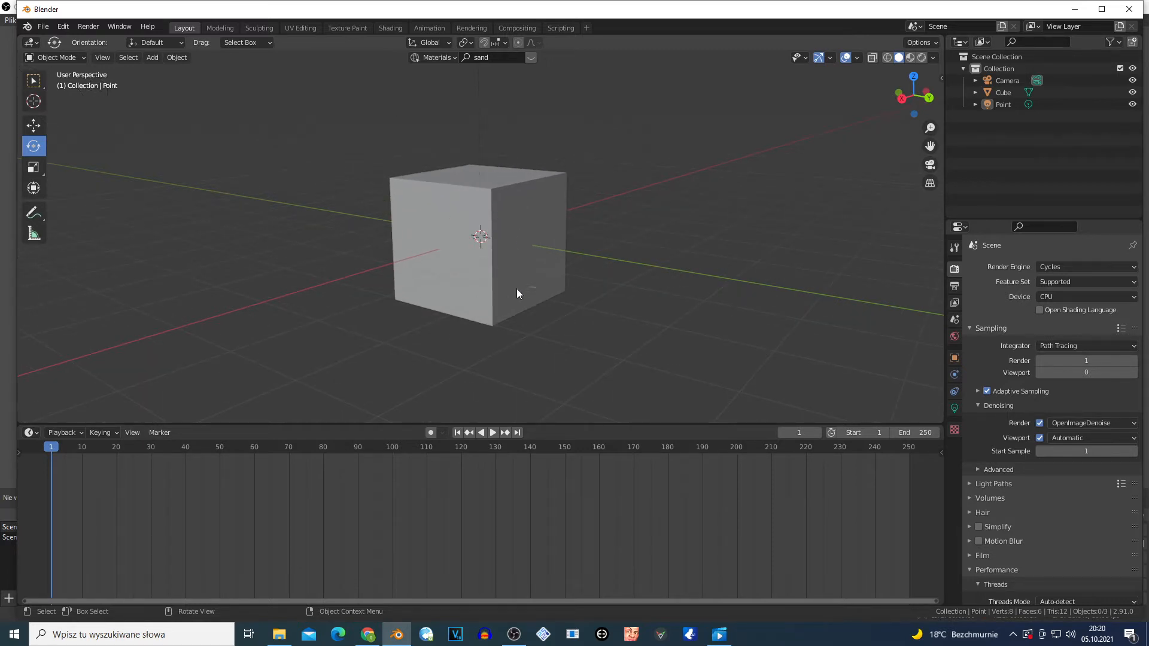
pyautogui.click(534, 238)
pyautogui.press('x')
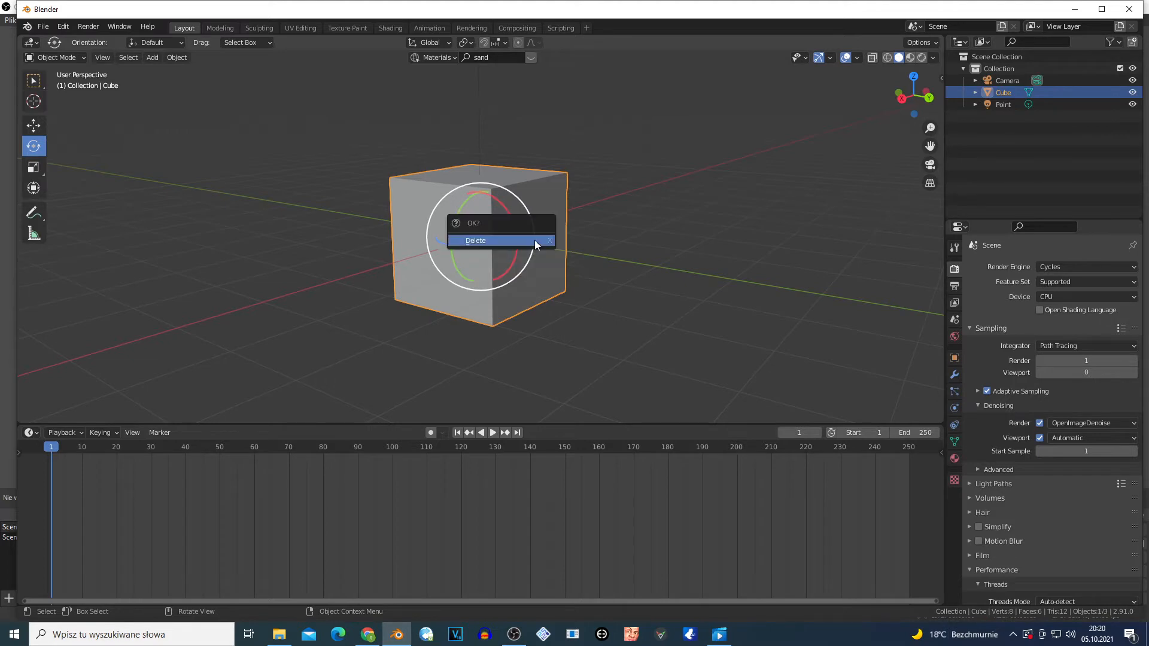
pyautogui.click(534, 239)
# Step: Add a UV sphere mesh at the scene origin with the default 32 segments, 16 rings and 1 m radius
pyautogui.hotkey('shift', 'a')
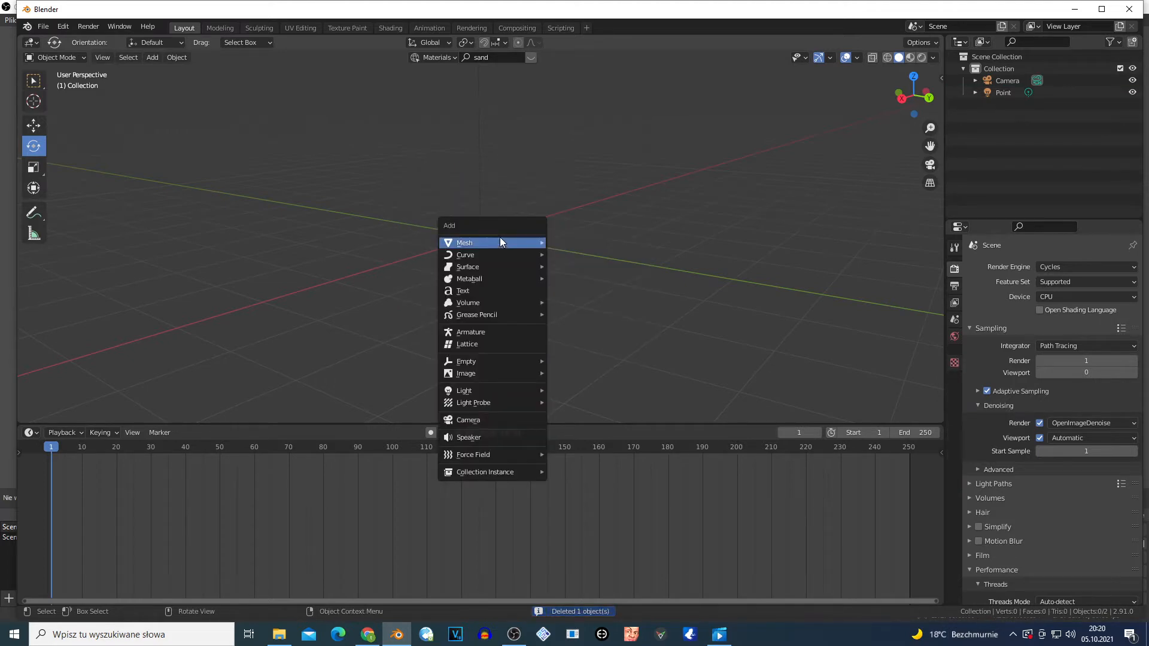
pyautogui.moveTo(516, 242)
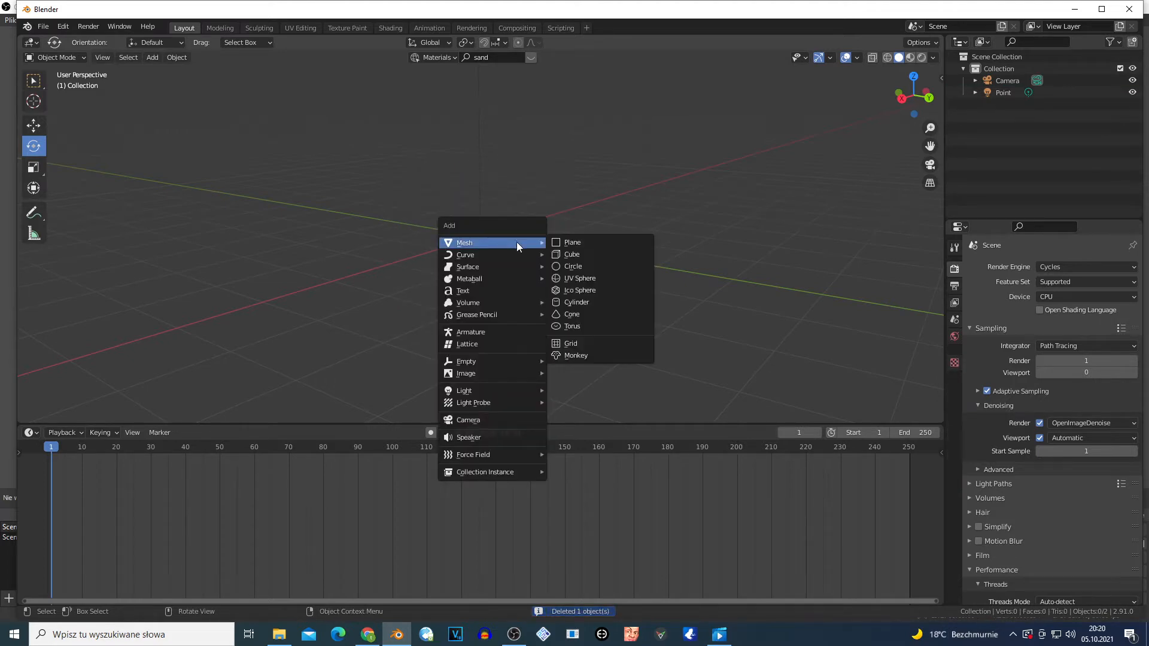
pyautogui.click(585, 279)
pyautogui.scroll(2, 497, 227)
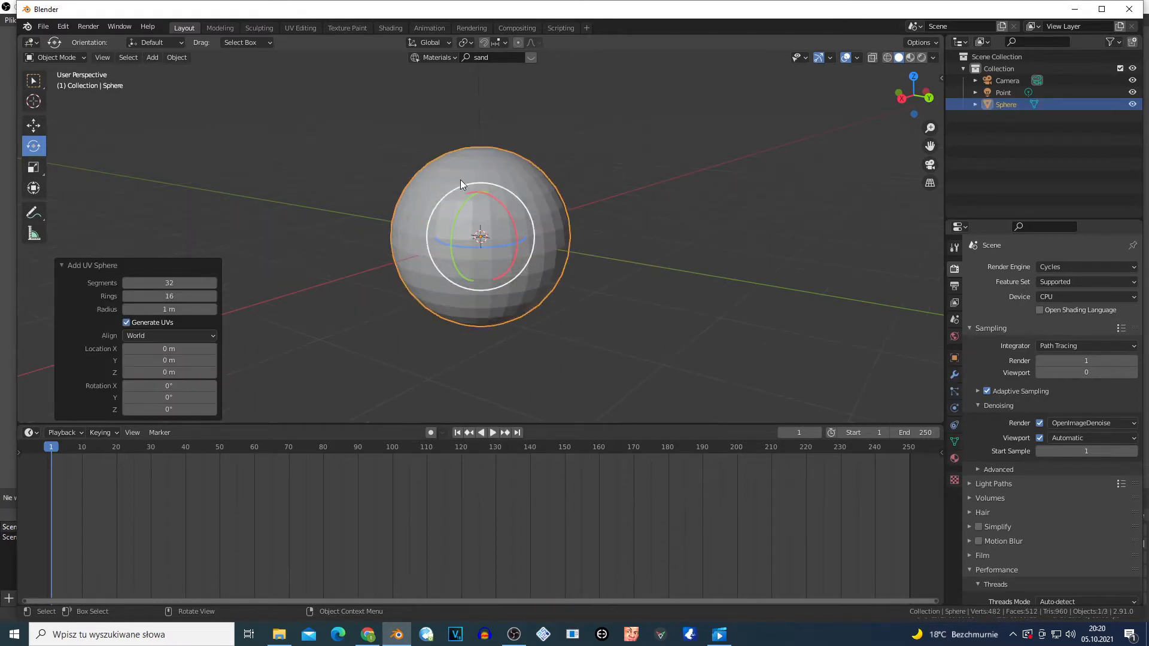
pyautogui.scroll(2, 627, 314)
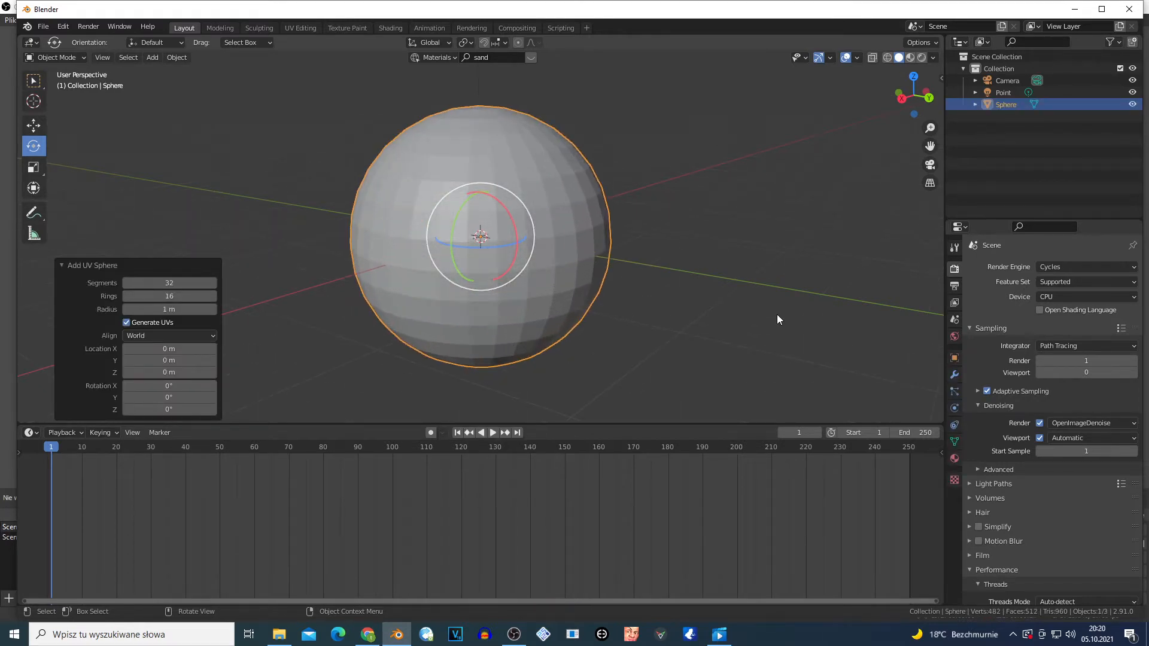
# Step: Add a Wireframe modifier to the sphere
pyautogui.click(954, 376)
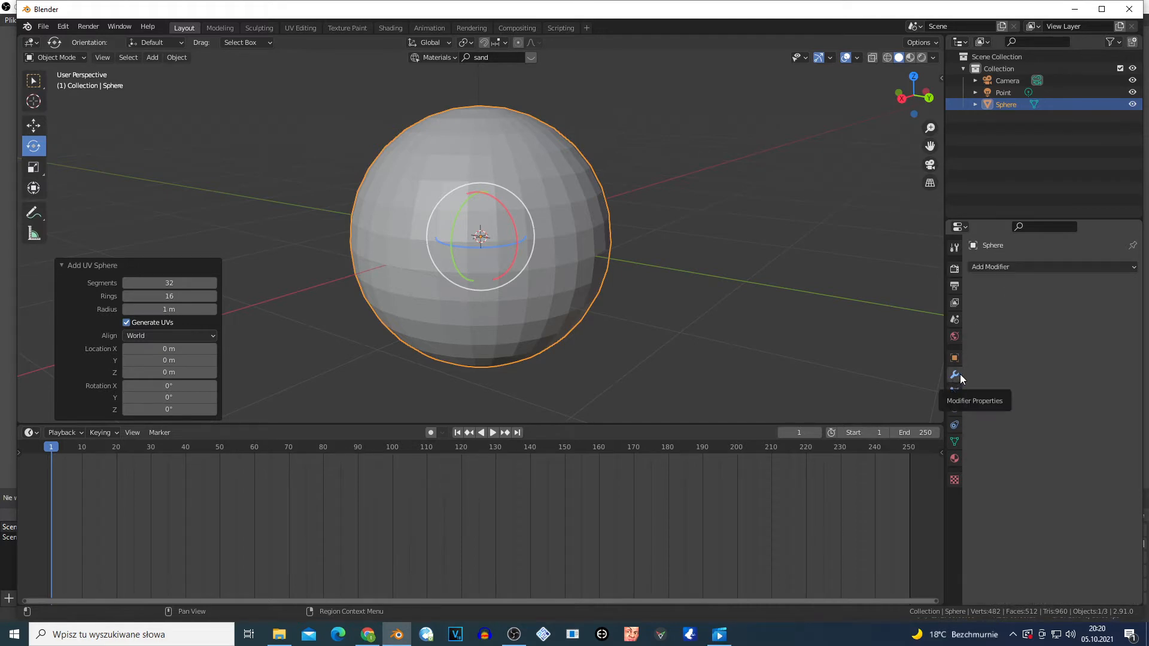
pyautogui.click(1000, 267)
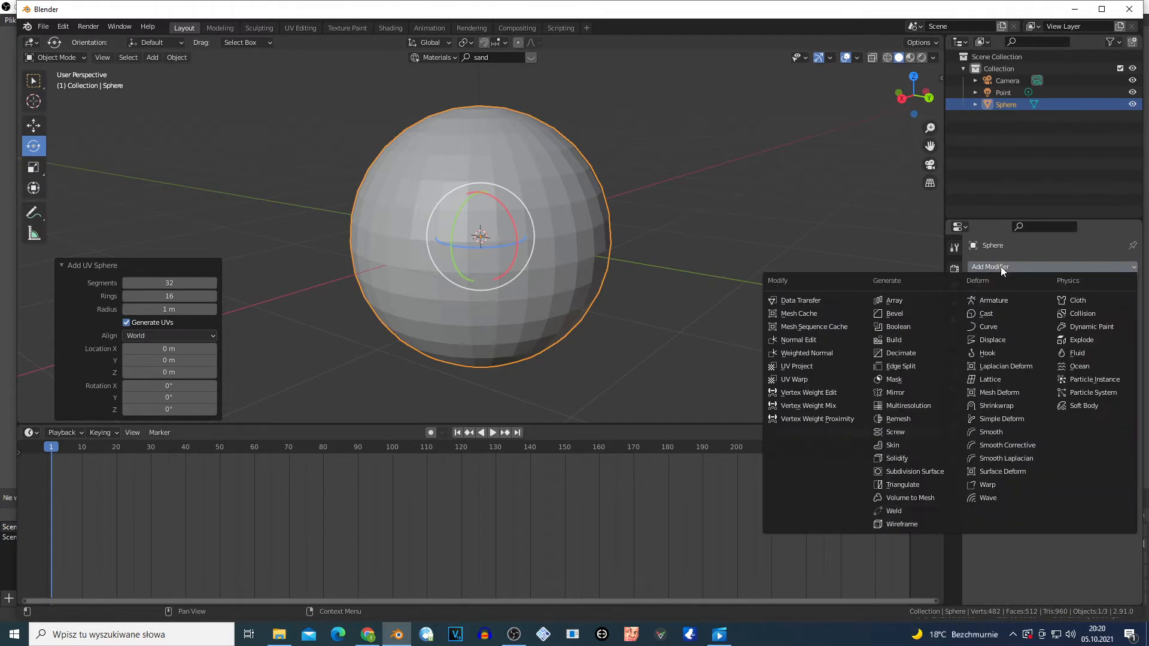
pyautogui.click(896, 525)
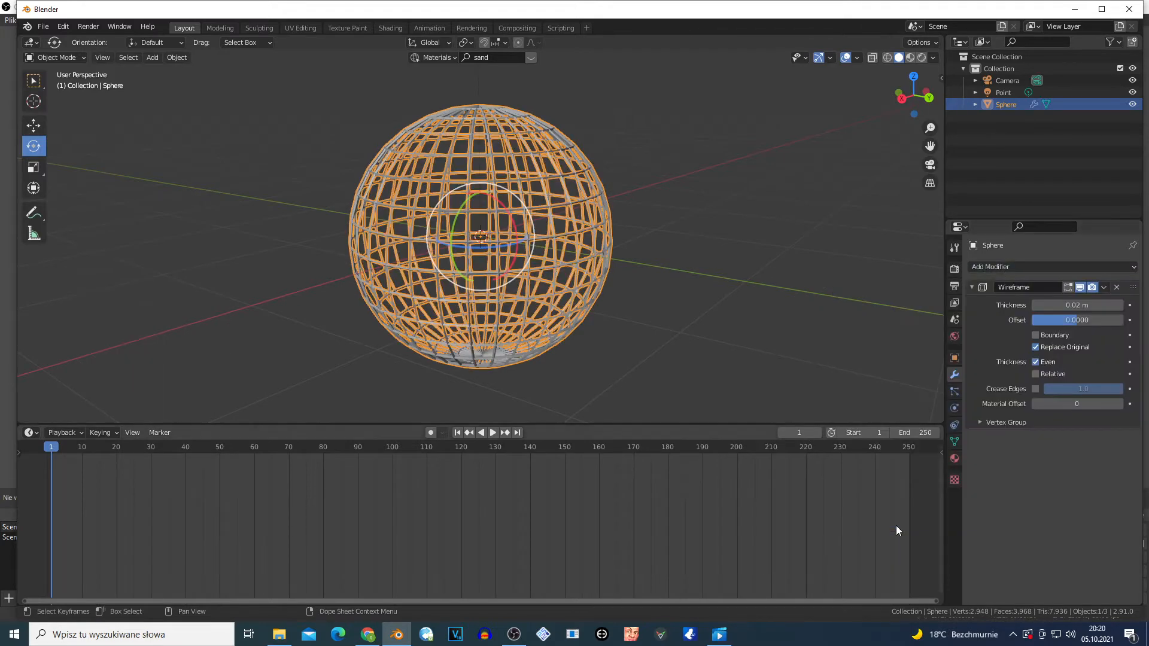
pyautogui.scroll(5, 511, 264)
pyautogui.scroll(-2, 500, 262)
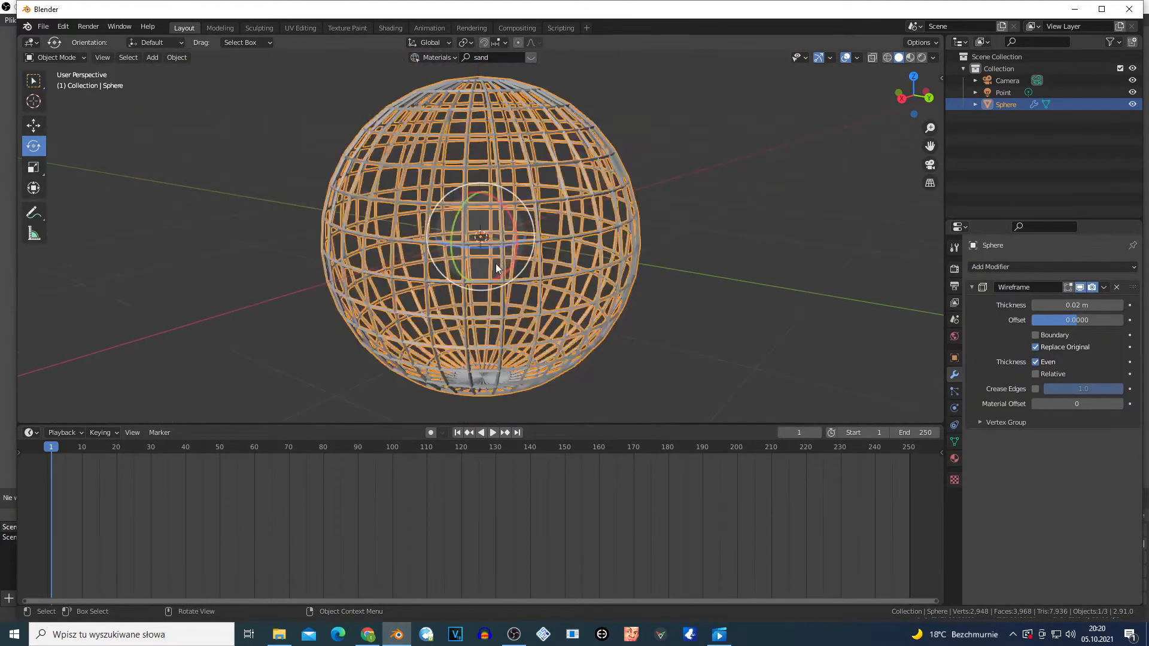
pyautogui.scroll(1, 496, 264)
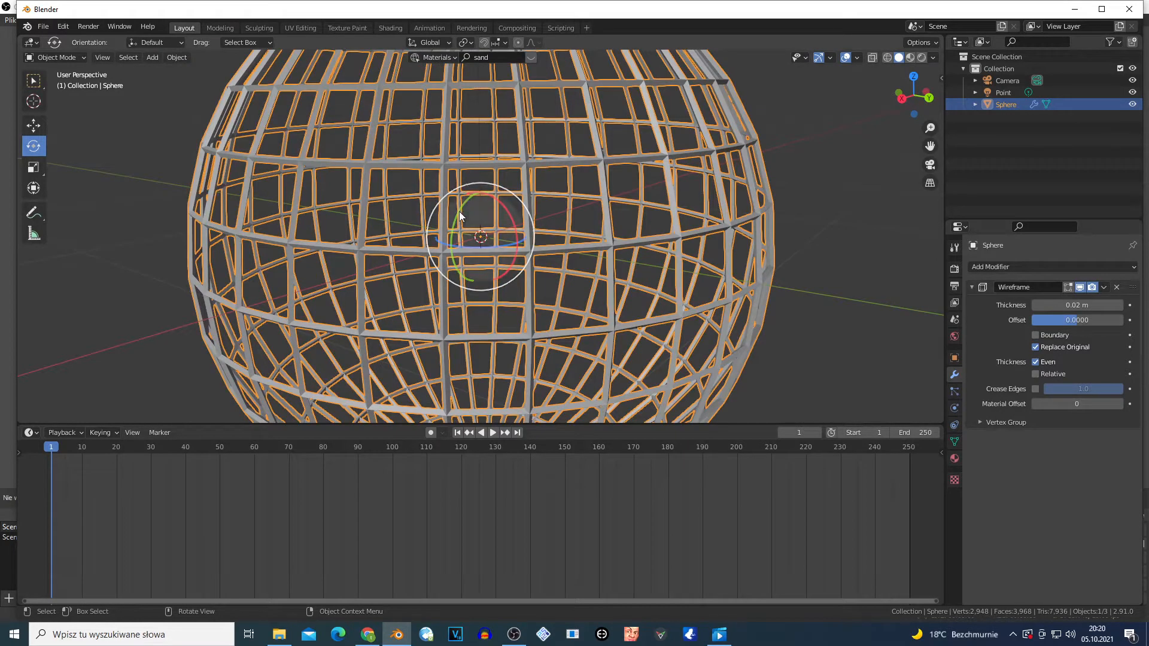
pyautogui.scroll(-1, 479, 190)
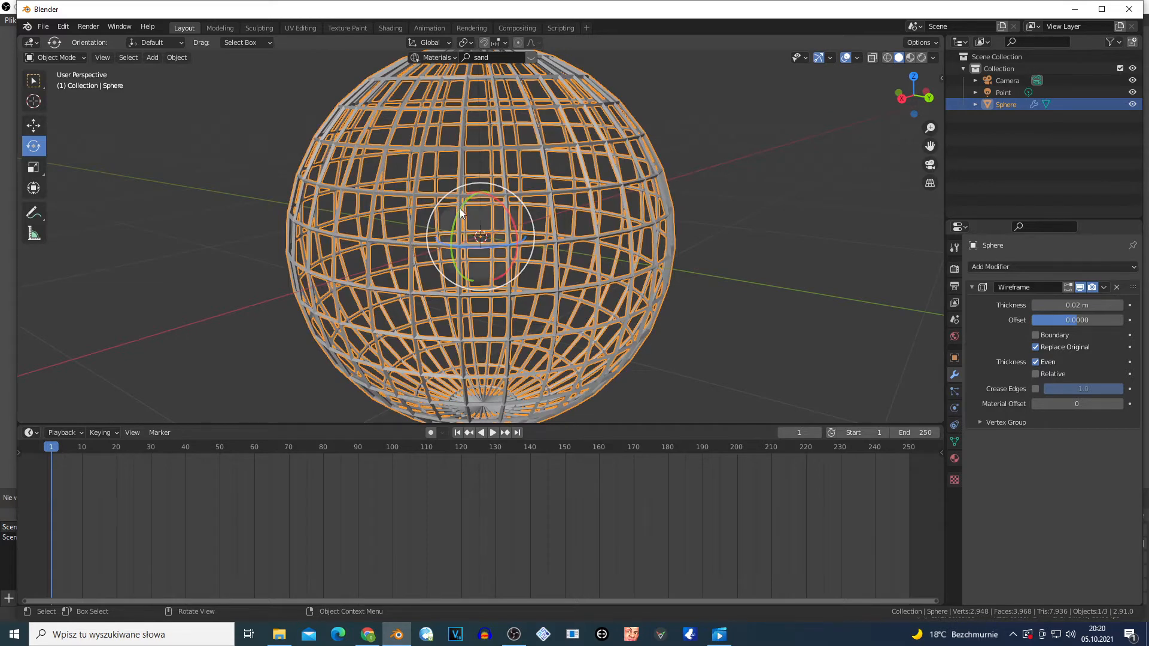
# Step: Add a Decimate modifier to the sphere and place it above the Wireframe modifier in the stack
pyautogui.click(1001, 267)
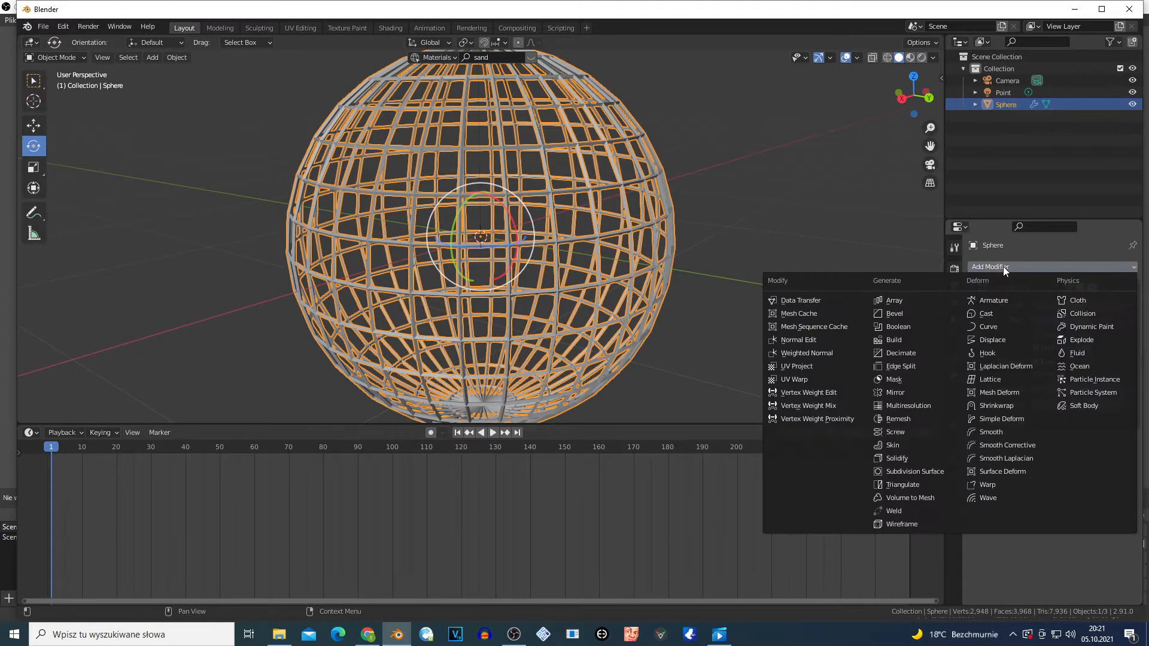
pyautogui.click(899, 354)
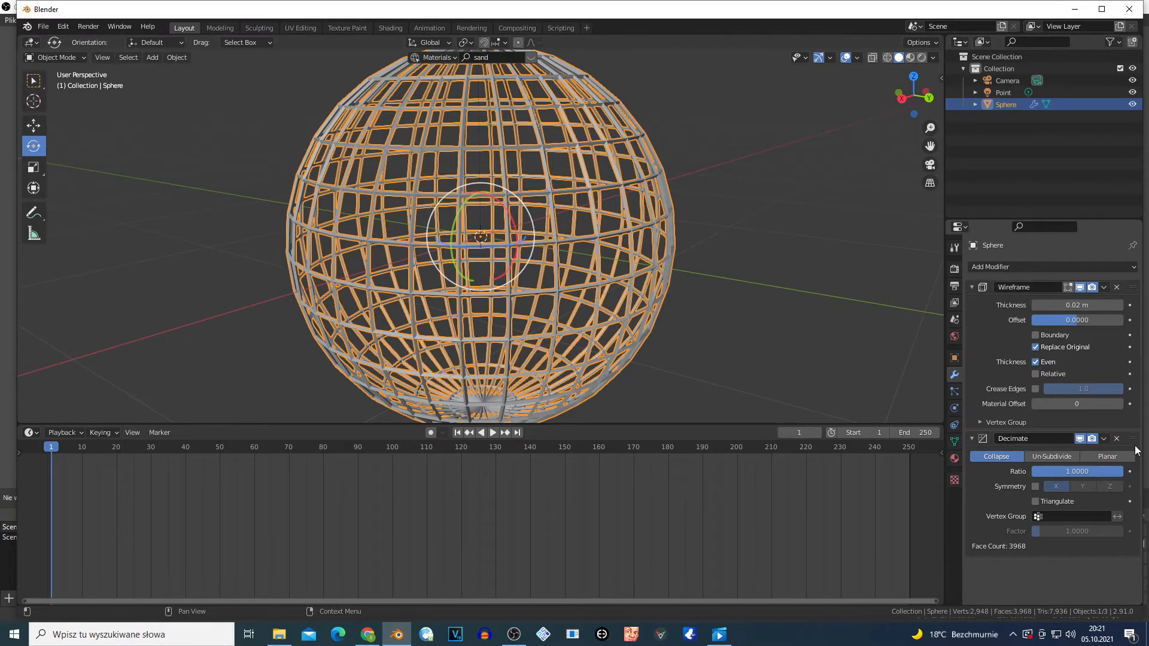
pyautogui.moveTo(1133, 438); pyautogui.dragTo(1130, 278)
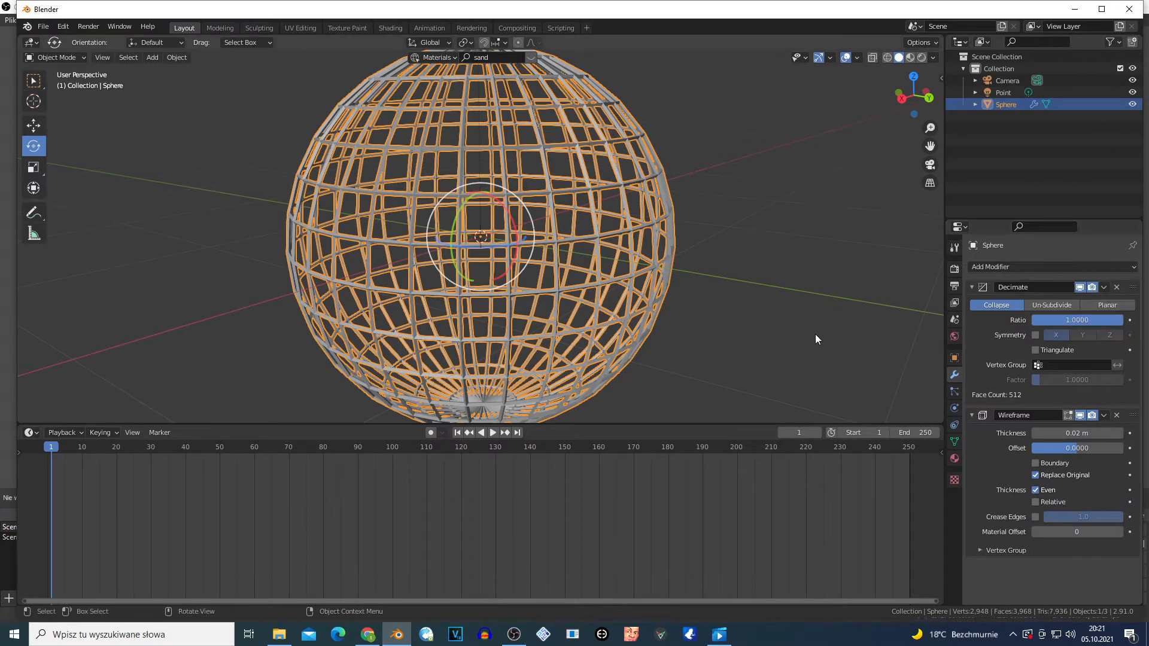
# Step: Keyframe the Decimate ratio at 0.0968 on frame 1 and at 0.7806 on frame 103
pyautogui.scroll(-1, 742, 321)
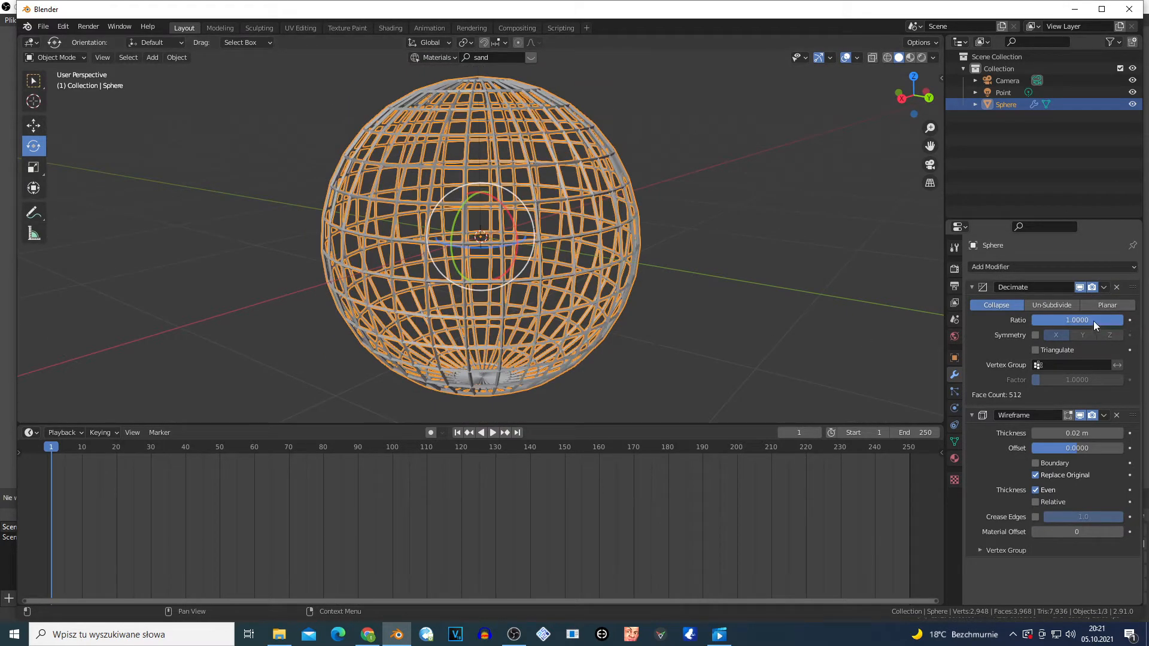
pyautogui.moveTo(1078, 320); pyautogui.dragTo(995, 320)
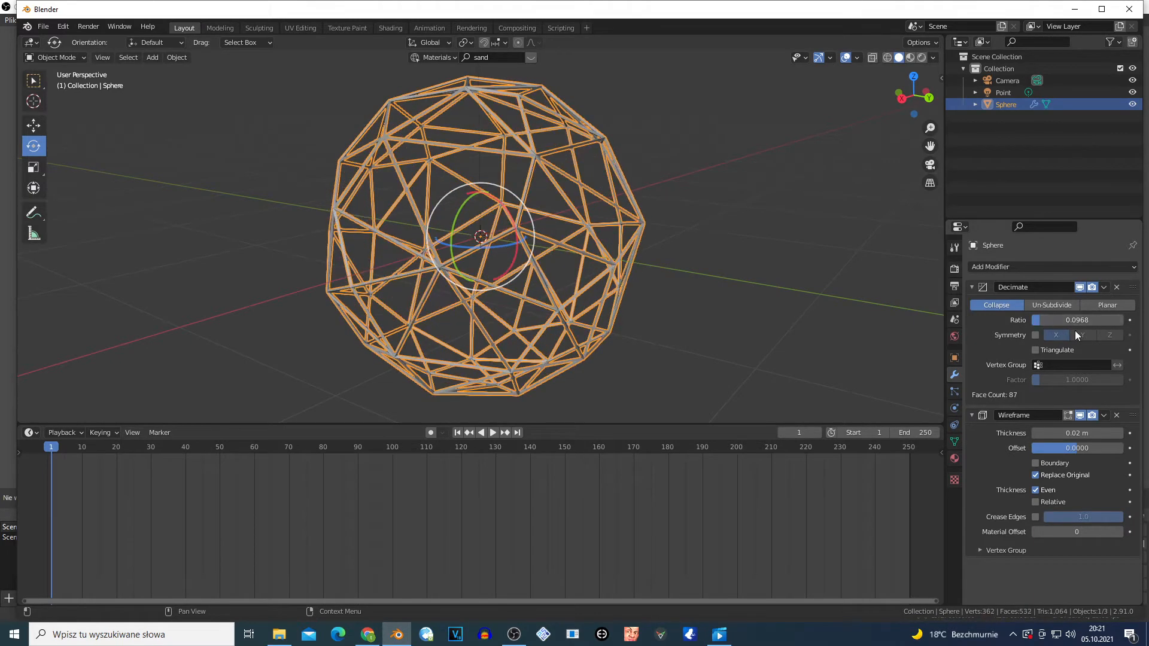
pyautogui.click(1129, 321)
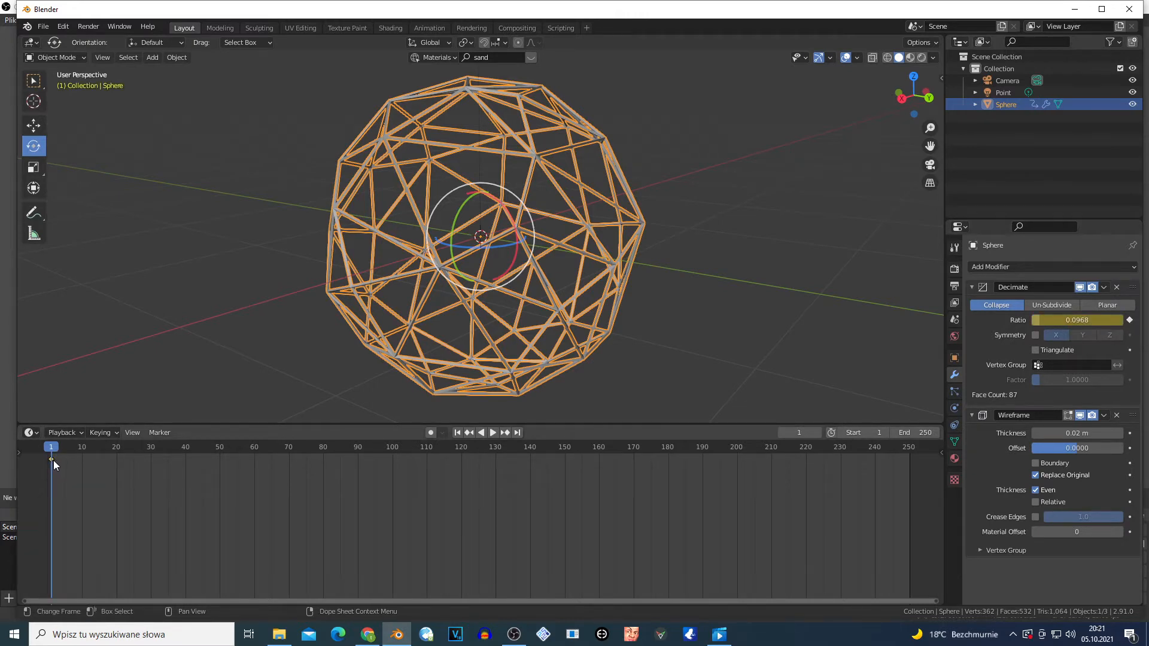
pyautogui.click(401, 447)
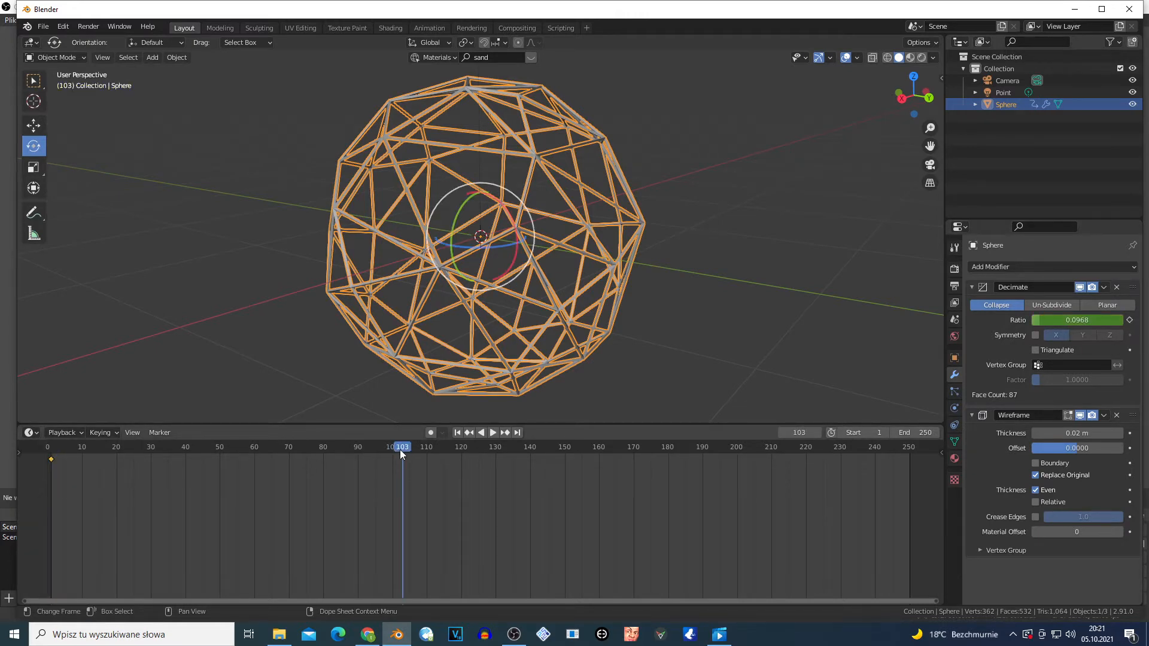
pyautogui.moveTo(1066, 321); pyautogui.dragTo(1108, 323)
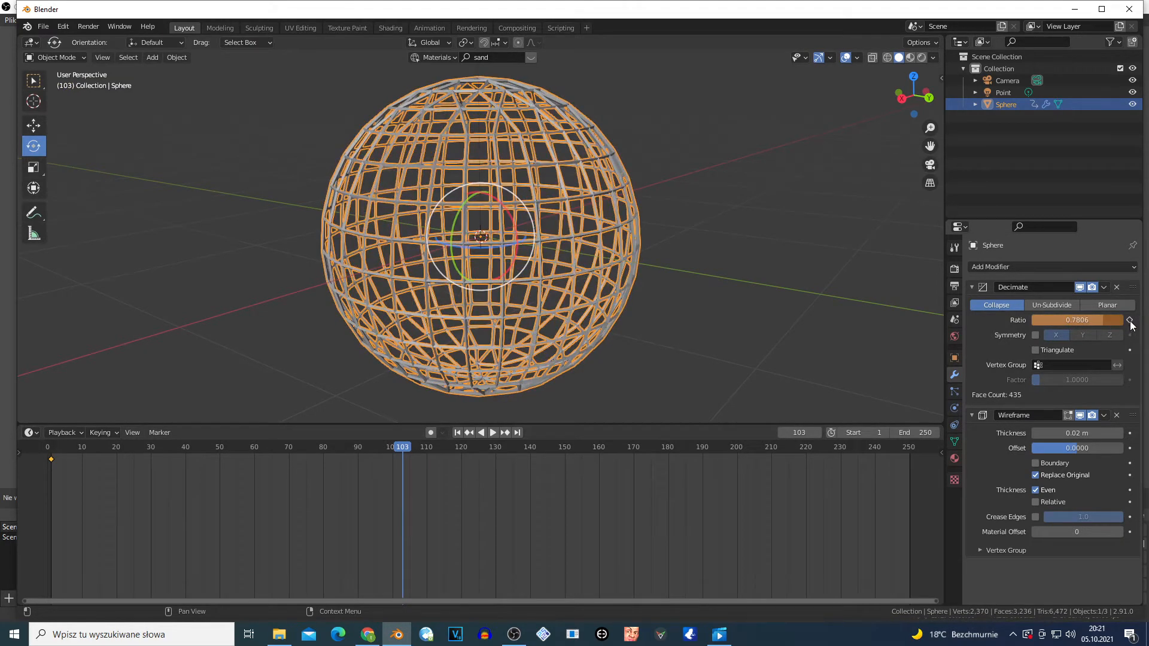
pyautogui.click(1130, 321)
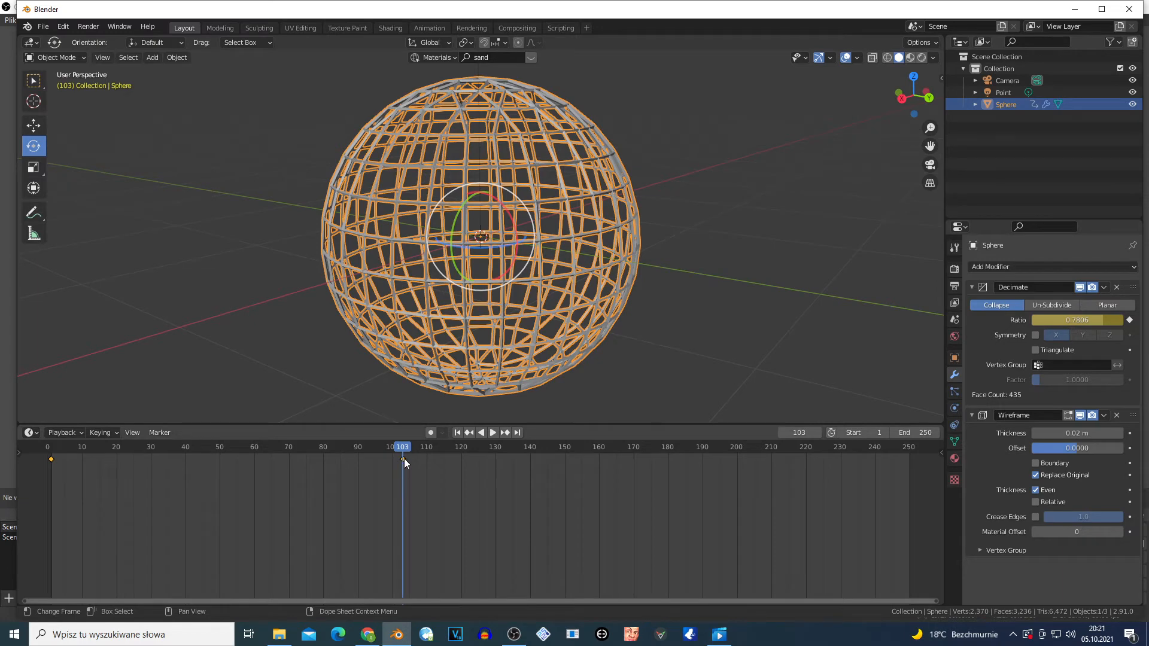
# Step: Play the Decimate ratio animation from the start of the timeline and stop it partway
pyautogui.click(55, 454)
pyautogui.press('space')
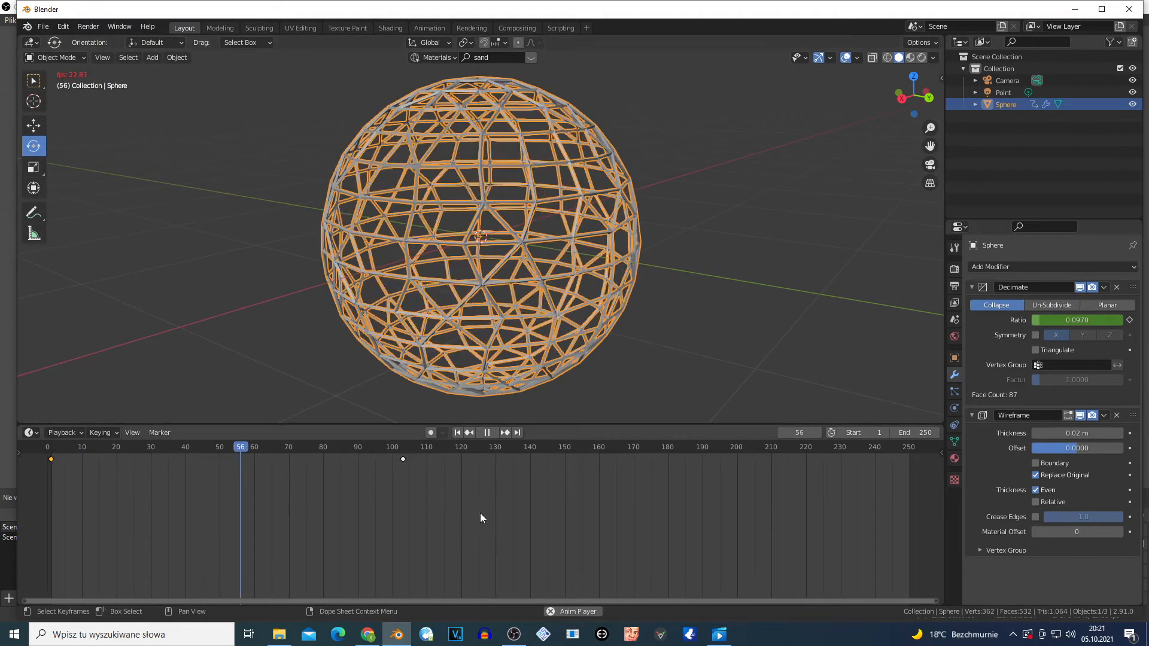
pyautogui.press('space')
# Step: Delete both Decimate ratio keyframes from the timeline
pyautogui.moveTo(499, 528); pyautogui.dragTo(33, 456)
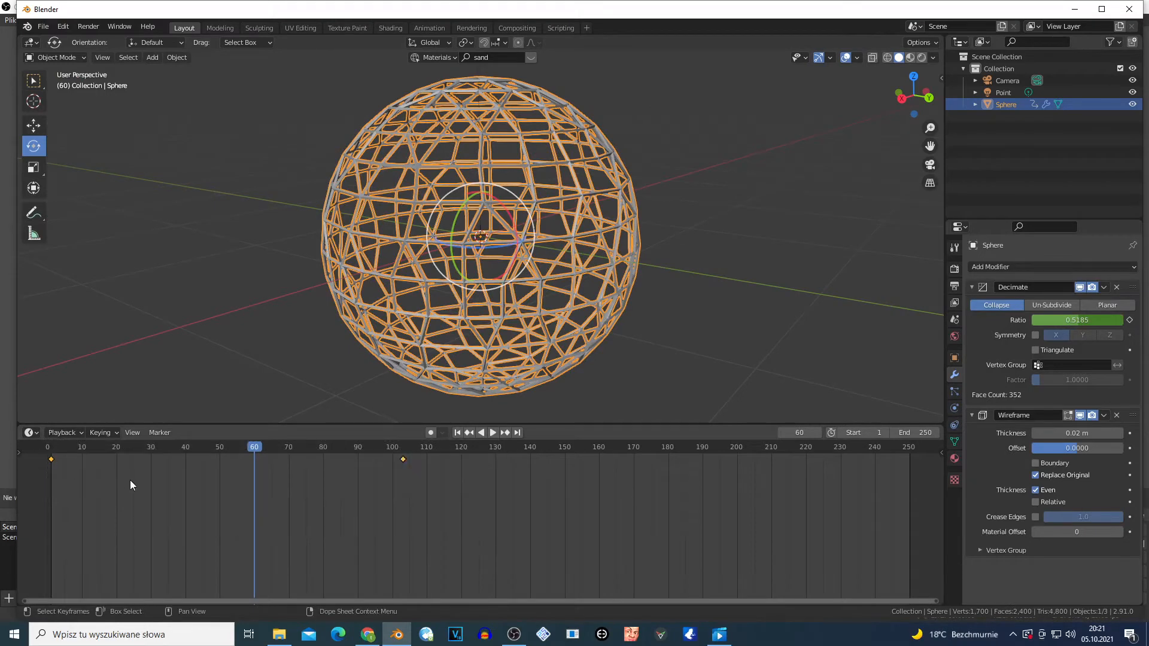
pyautogui.press('x')
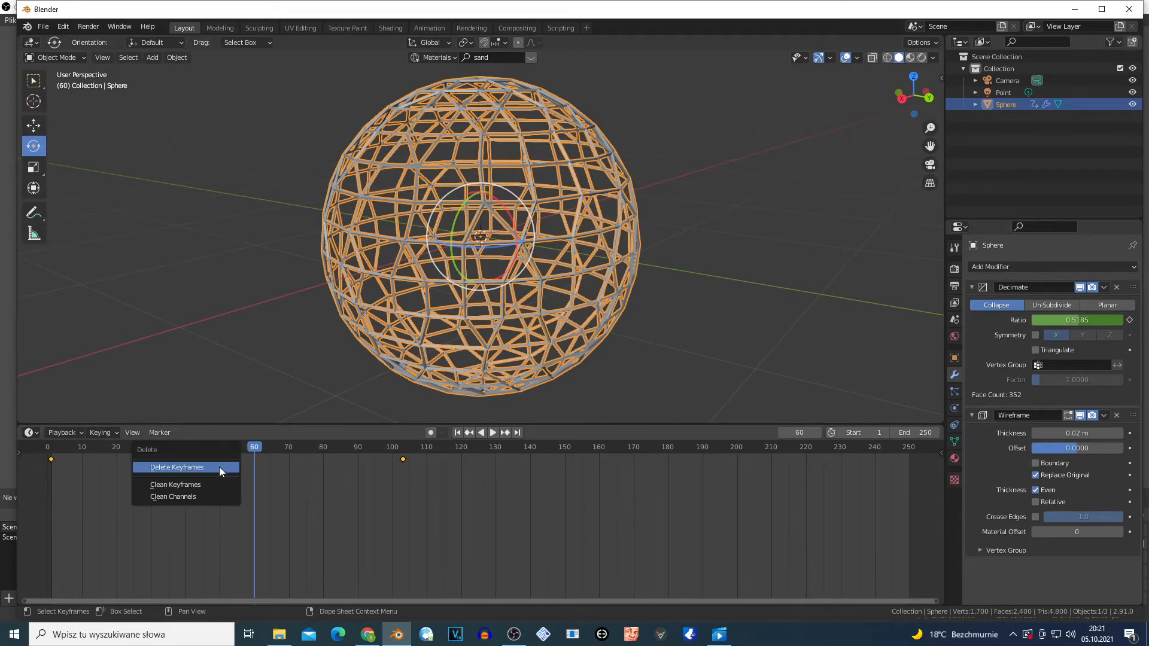
pyautogui.click(221, 467)
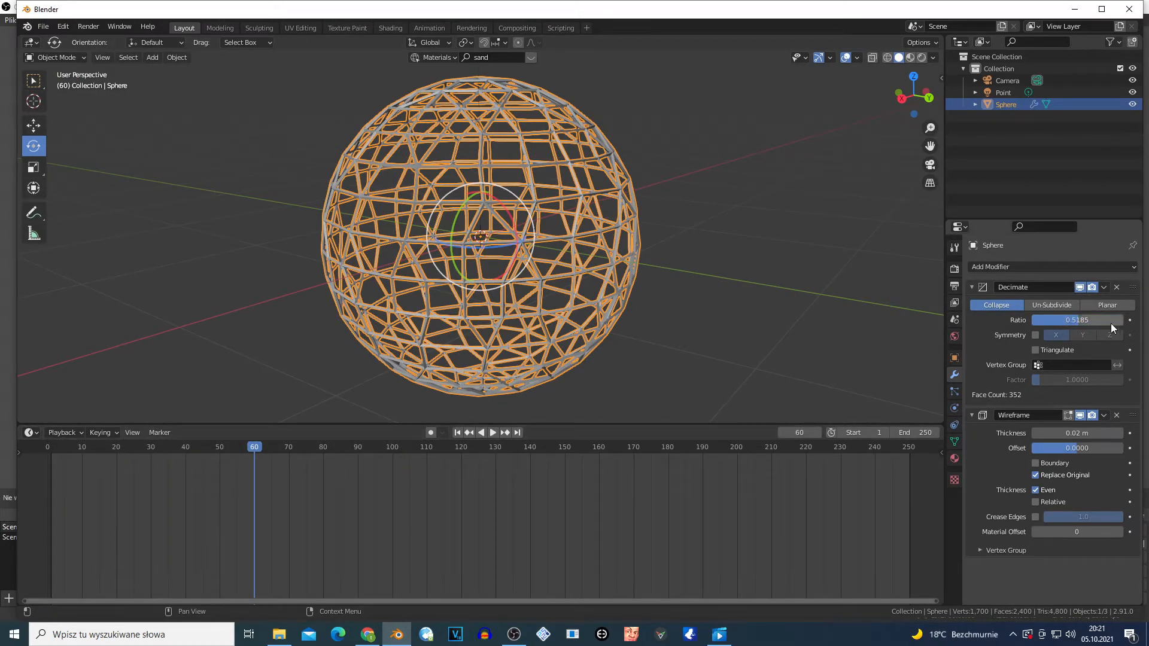
# Step: Set the Decimate ratio to 0.1830 and deselect the sphere
pyautogui.moveTo(1113, 321); pyautogui.dragTo(1082, 320)
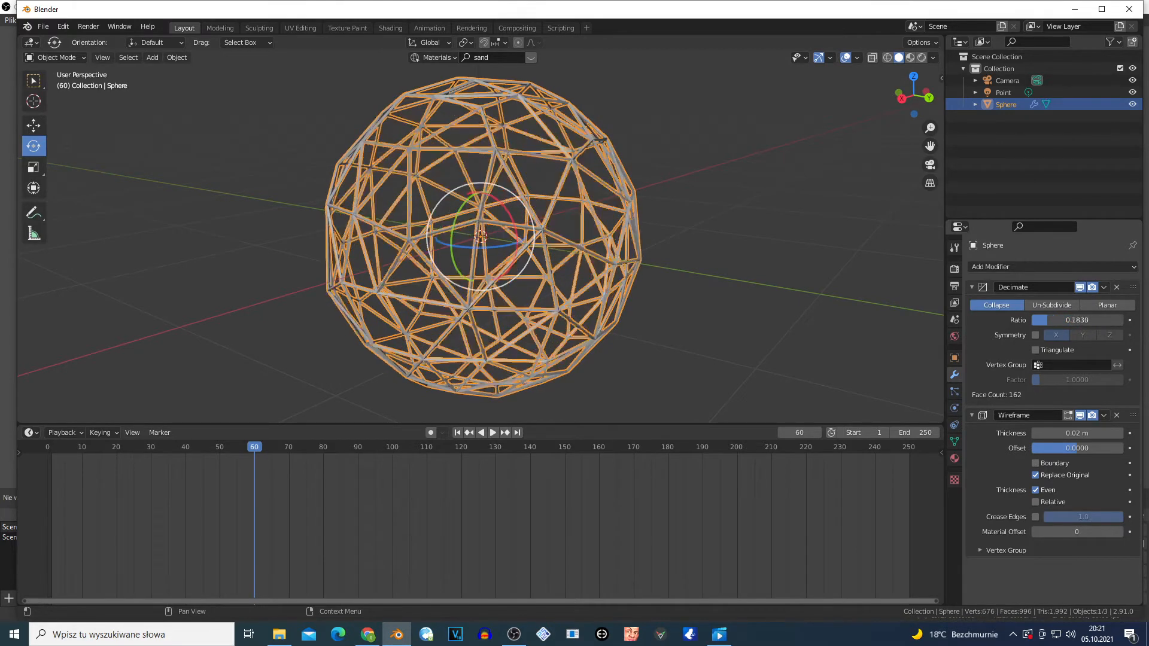
pyautogui.scroll(-2, 664, 260)
pyautogui.click(635, 275)
pyautogui.scroll(-2, 633, 276)
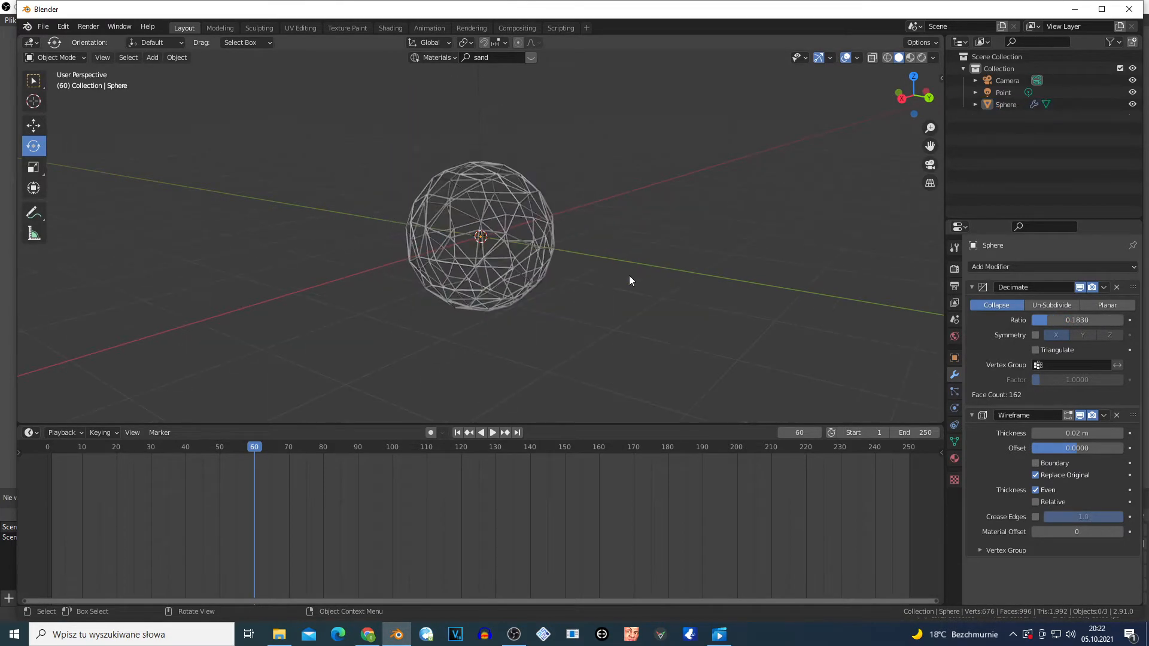
pyautogui.scroll(2, 624, 276)
pyautogui.scroll(2, 623, 277)
pyautogui.scroll(-1, 623, 276)
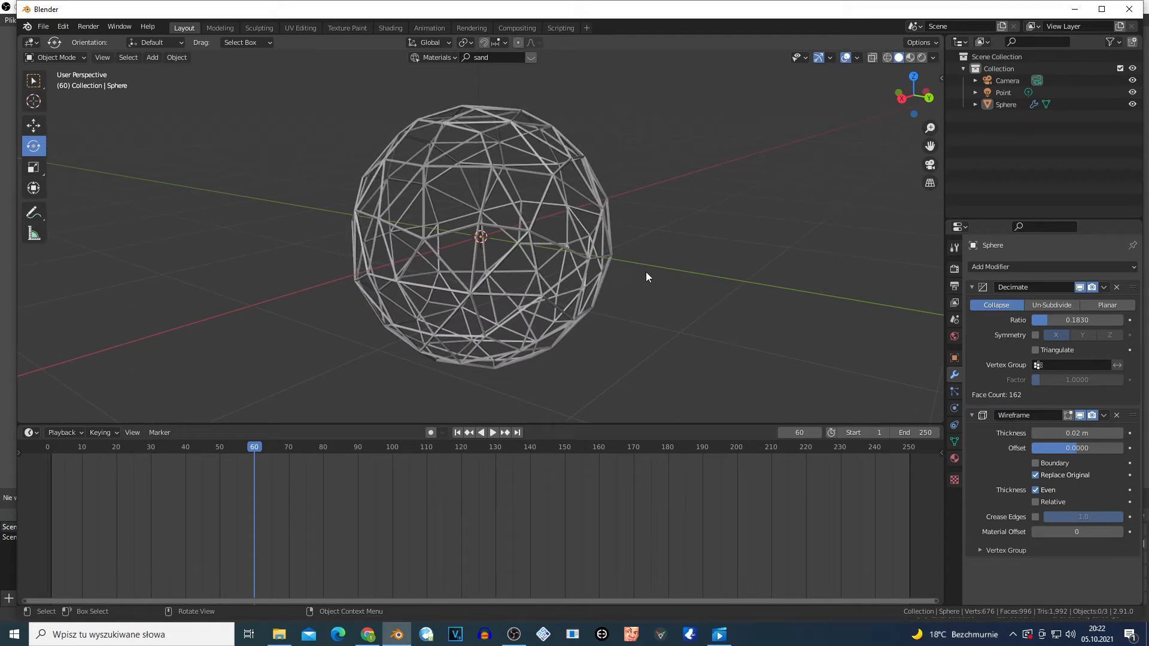
# Step: Add a particle system to the sphere and set its type to Hair
pyautogui.click(958, 391)
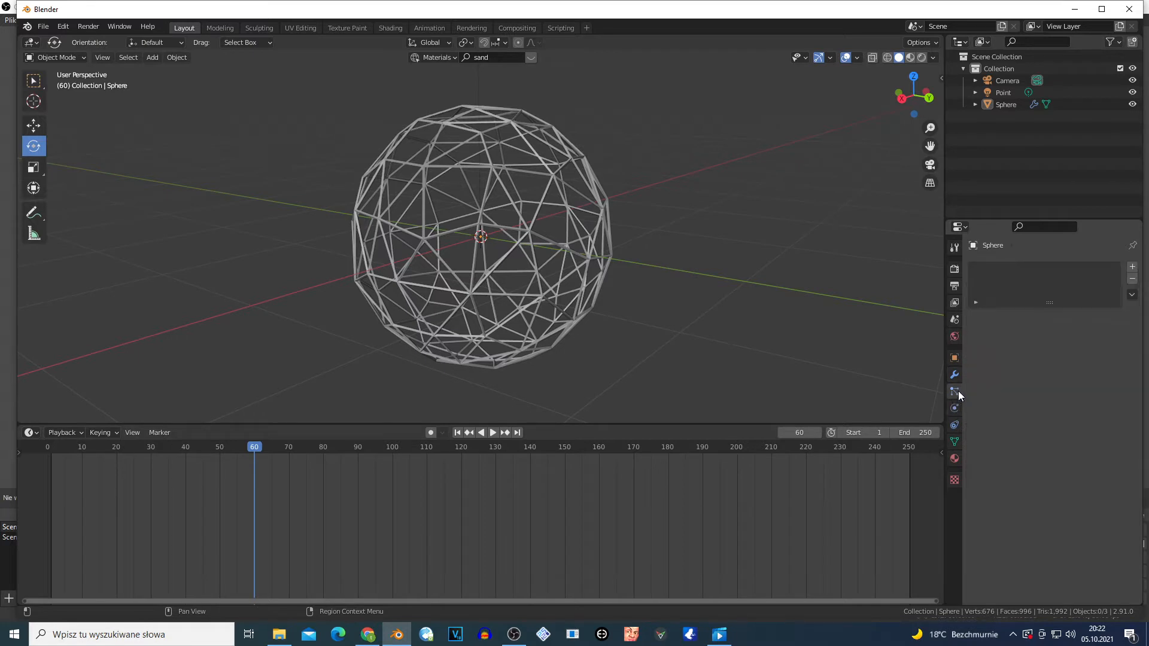
pyautogui.click(1133, 268)
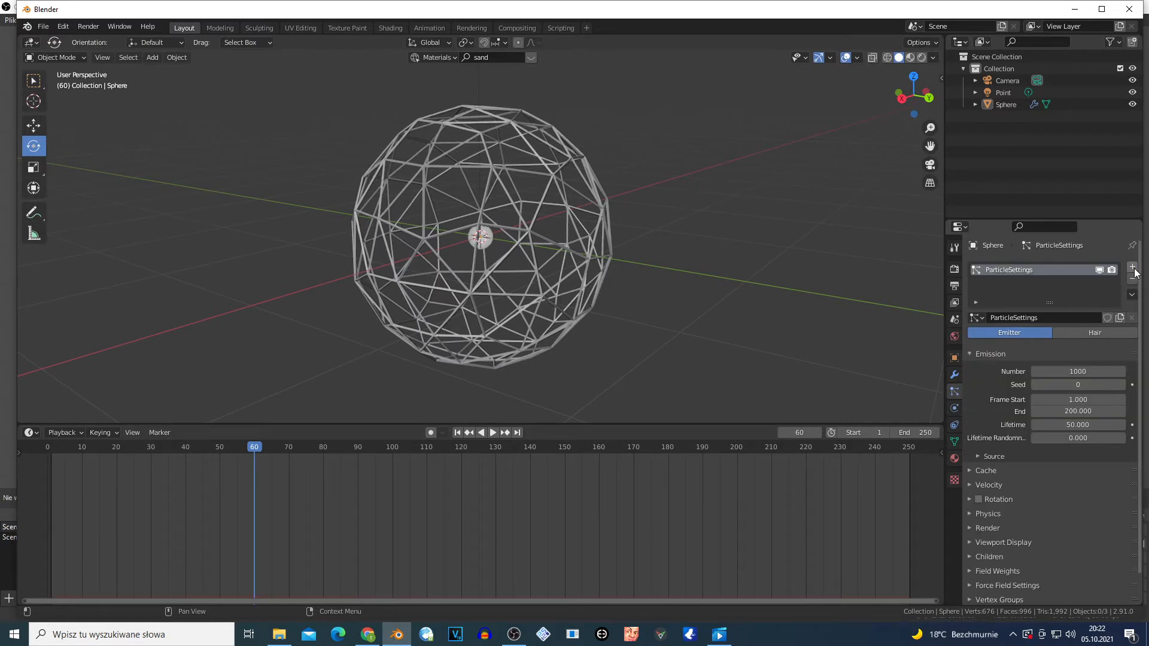
pyautogui.click(1094, 331)
pyautogui.scroll(2, 514, 175)
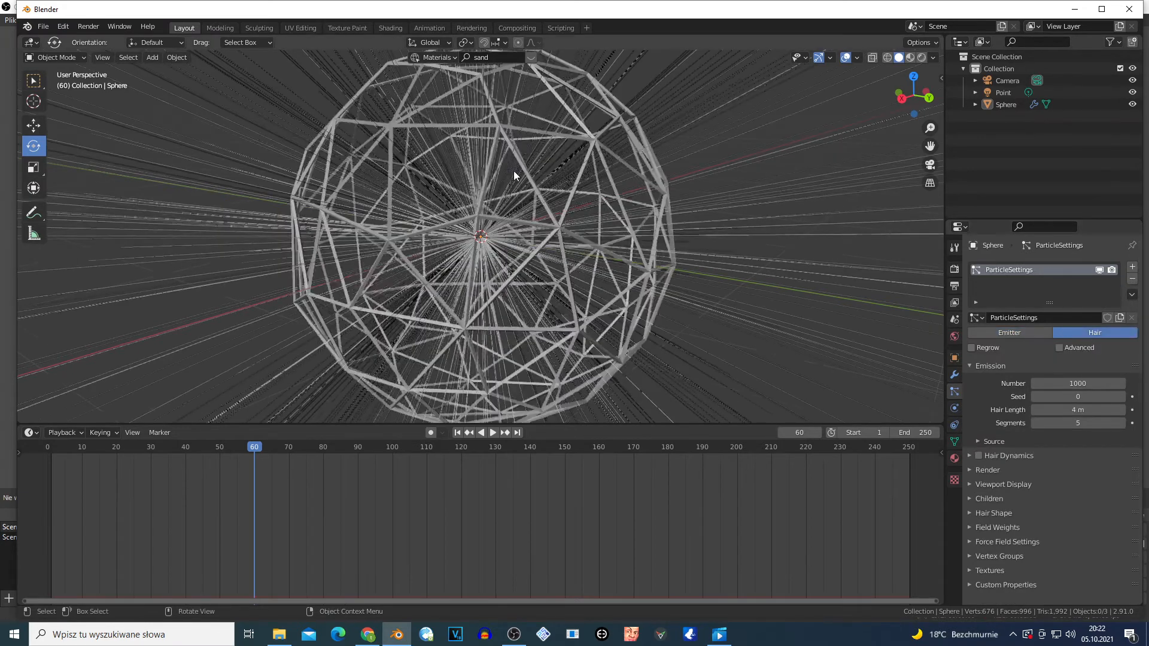
pyautogui.scroll(2, 514, 174)
pyautogui.scroll(2, 610, 267)
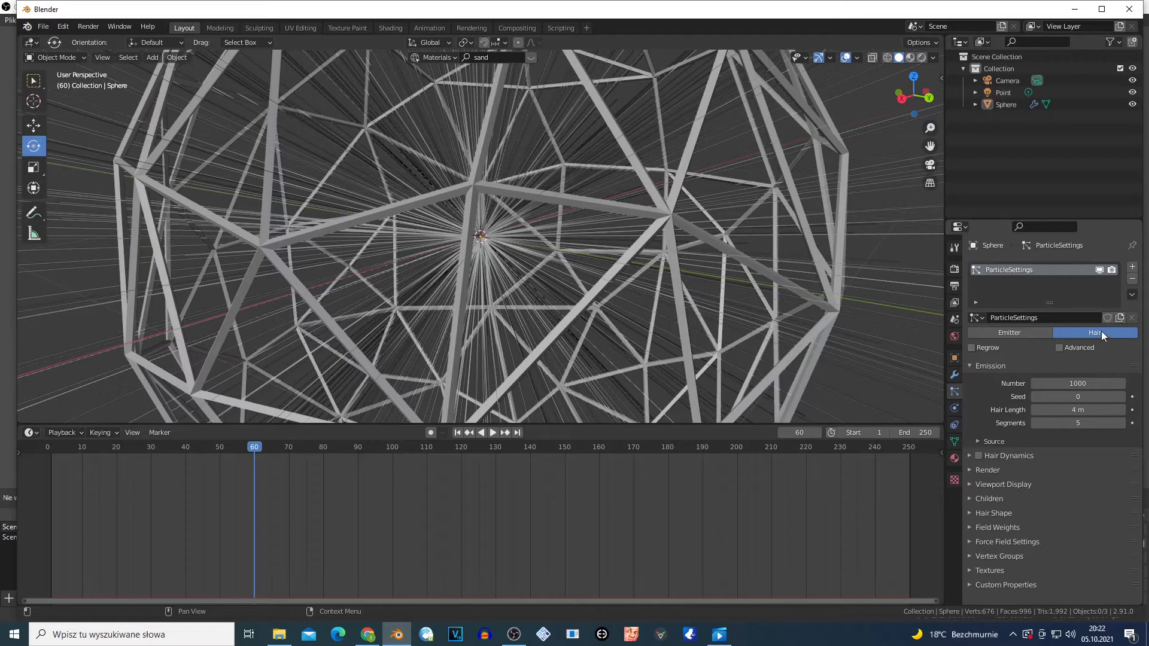
# Step: Set the hair particles' emission source to Vertices
pyautogui.click(976, 443)
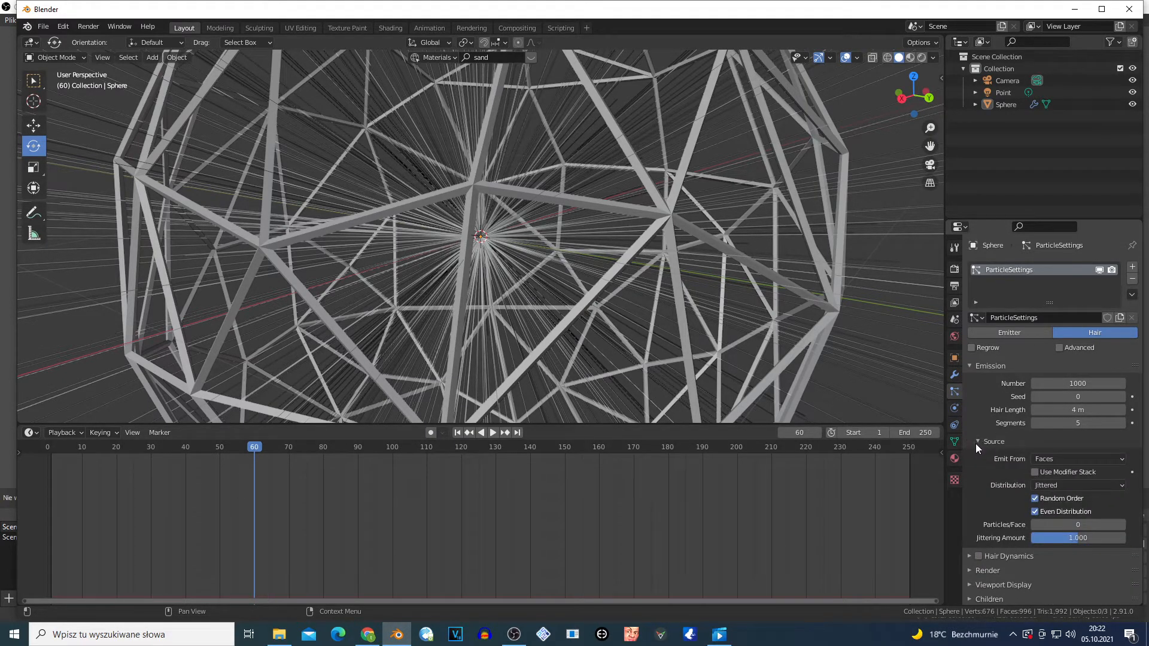
pyautogui.click(1071, 459)
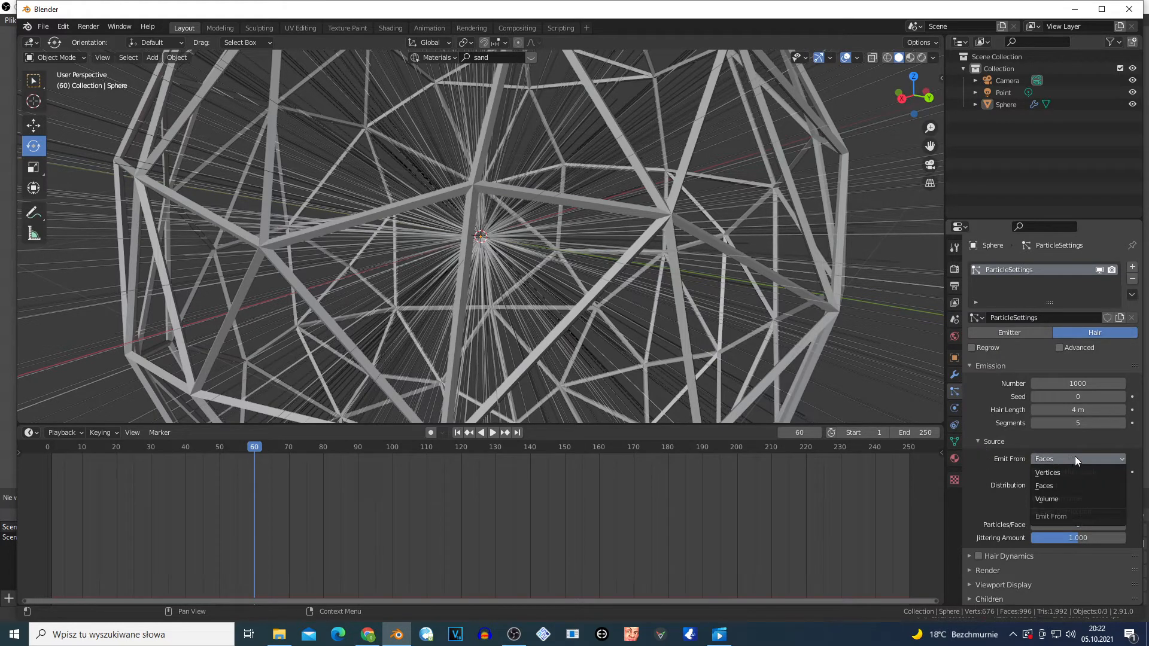
pyautogui.click(1064, 471)
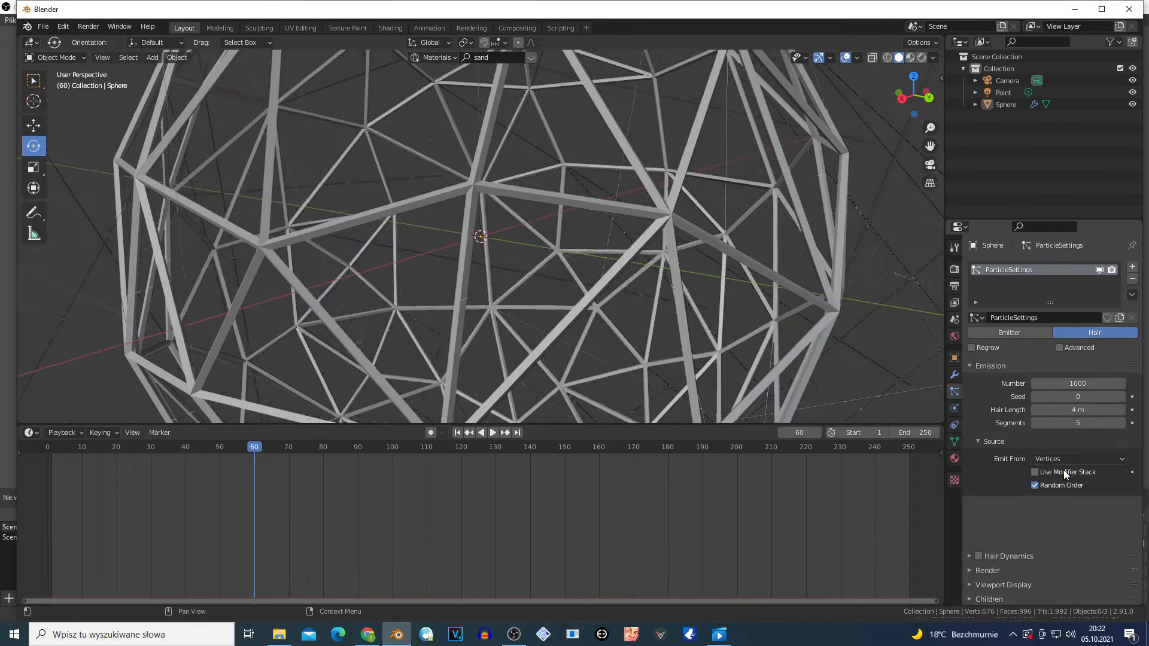
# Step: Duplicate the wireframe sphere and move the copy about 6.72 m along the negative X axis
pyautogui.scroll(-7, 526, 278)
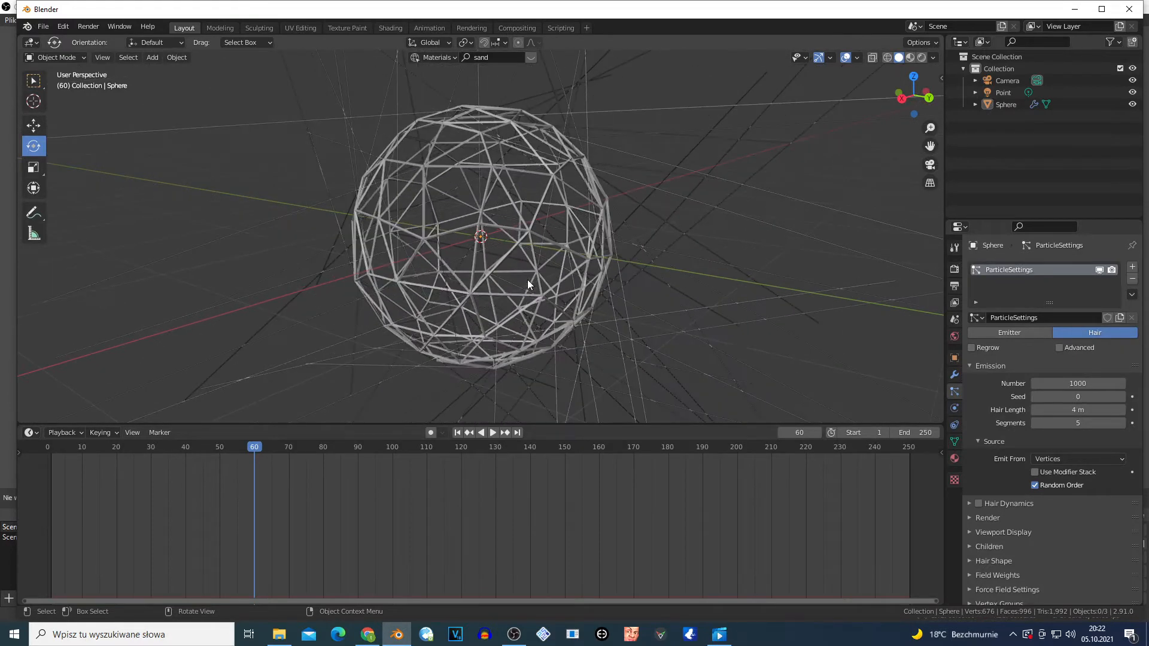
pyautogui.scroll(2, 526, 279)
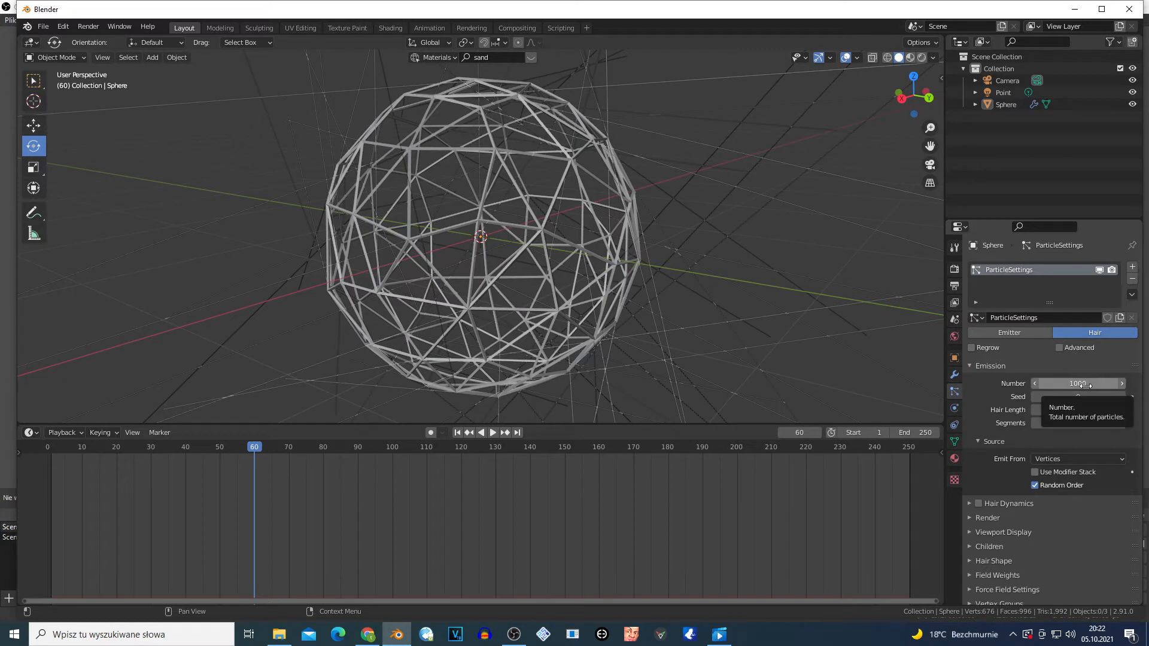
pyautogui.scroll(-2, 533, 208)
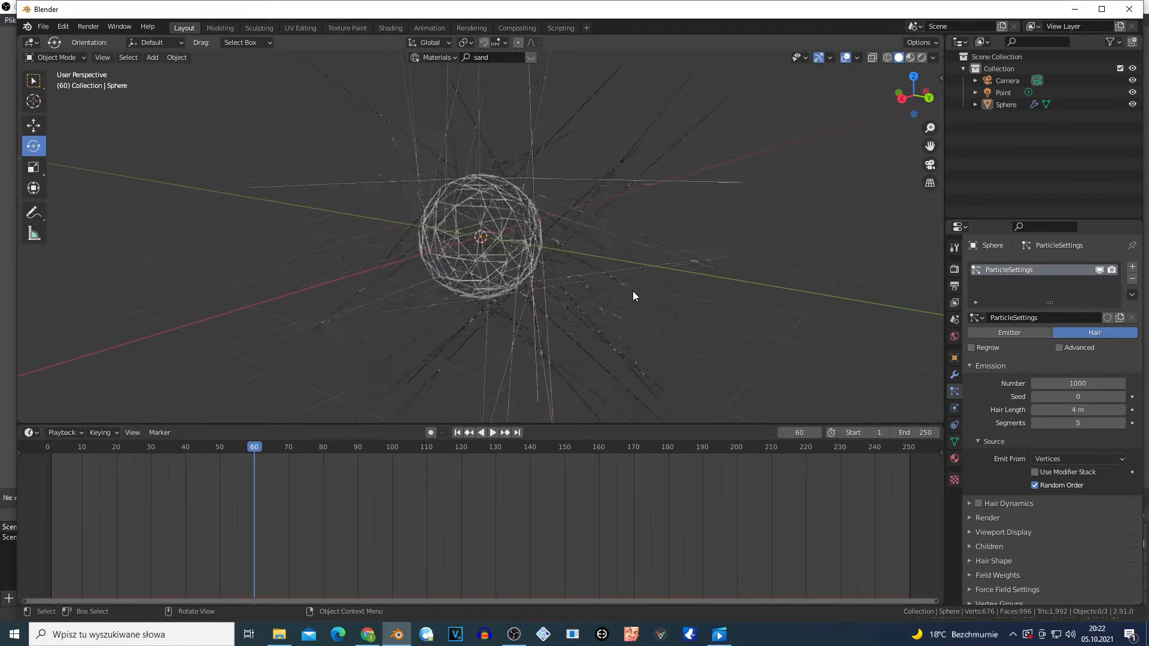
pyautogui.scroll(-2, 630, 286)
pyautogui.scroll(4, 631, 286)
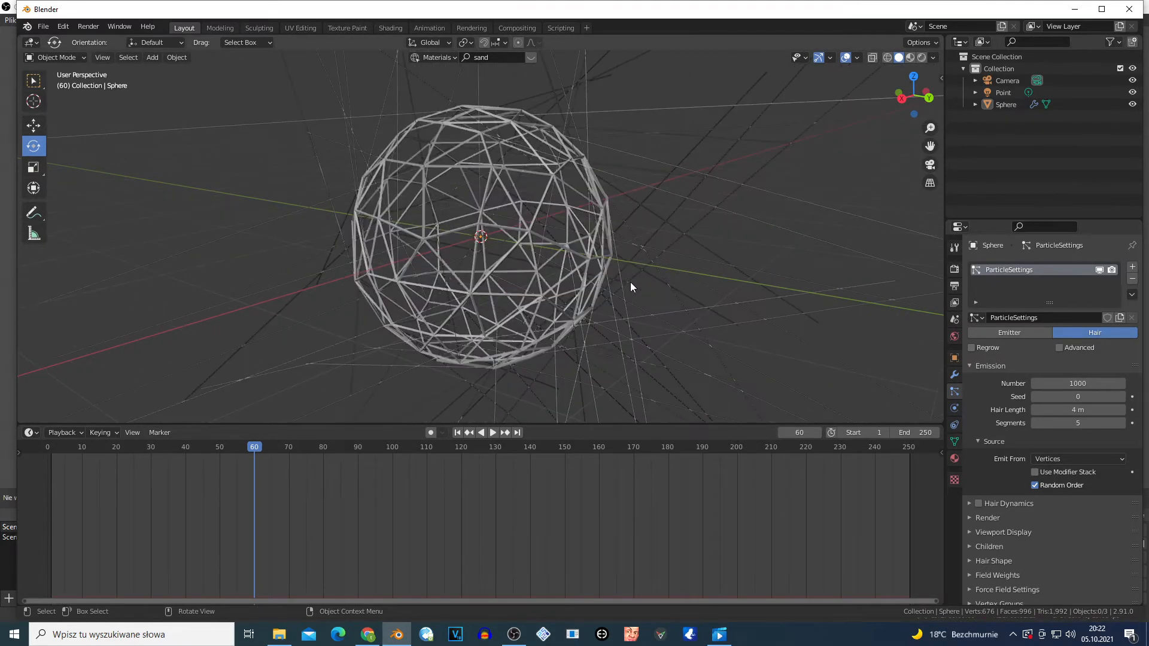
pyautogui.scroll(-2, 534, 210)
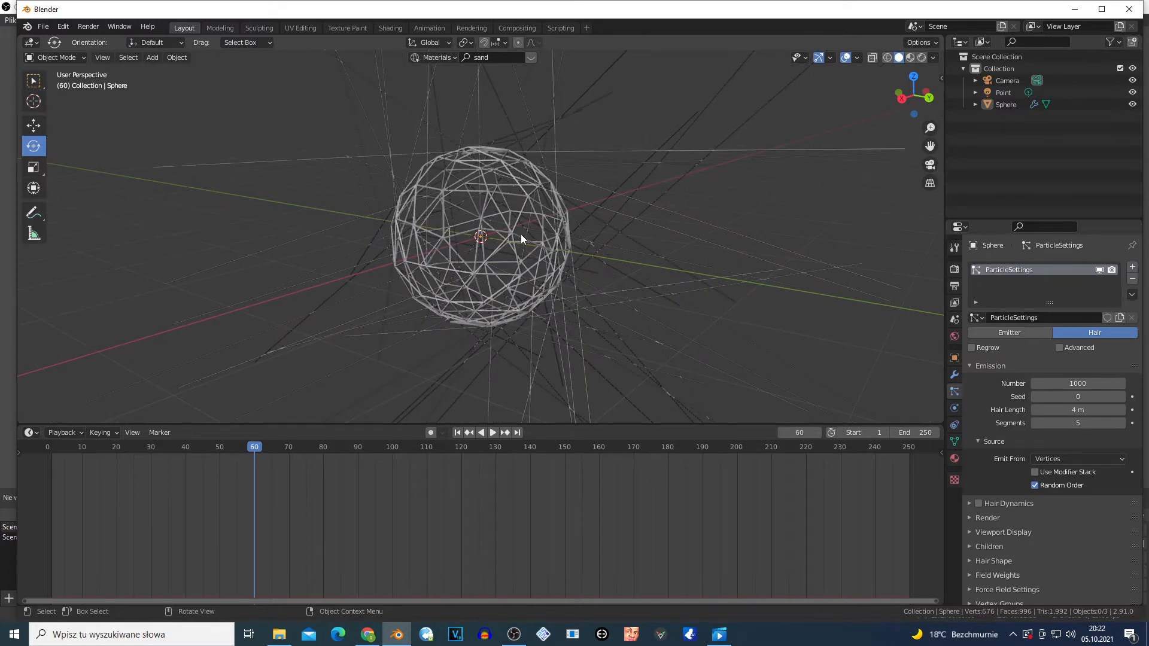
pyautogui.click(493, 224)
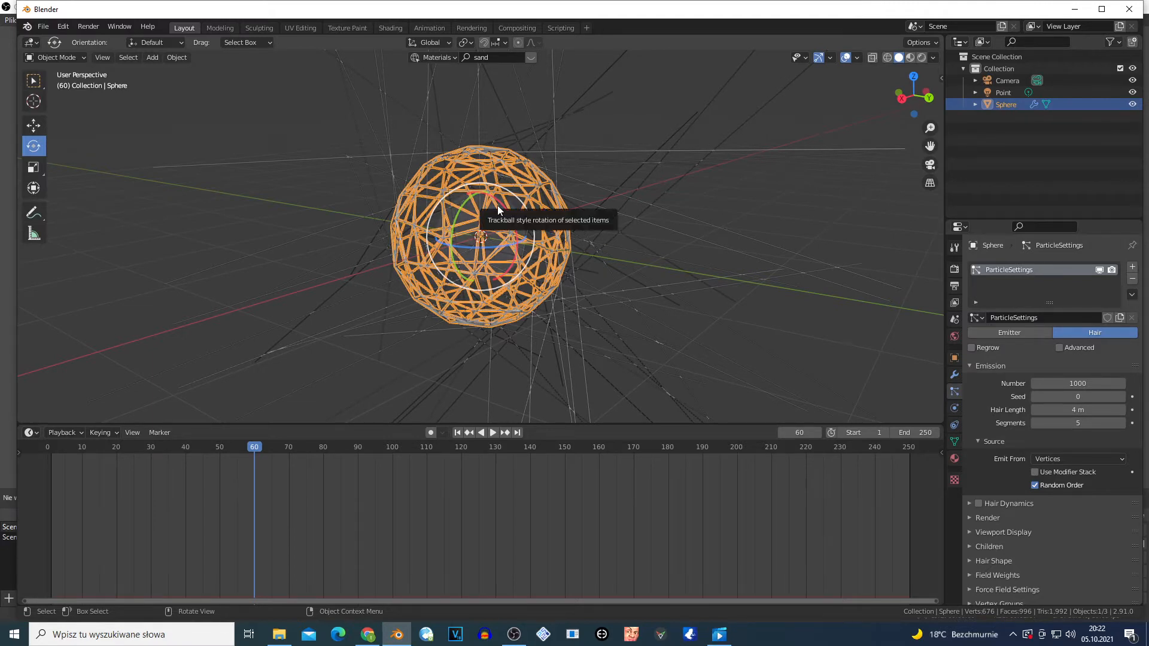
pyautogui.hotkey('shift', 'd')
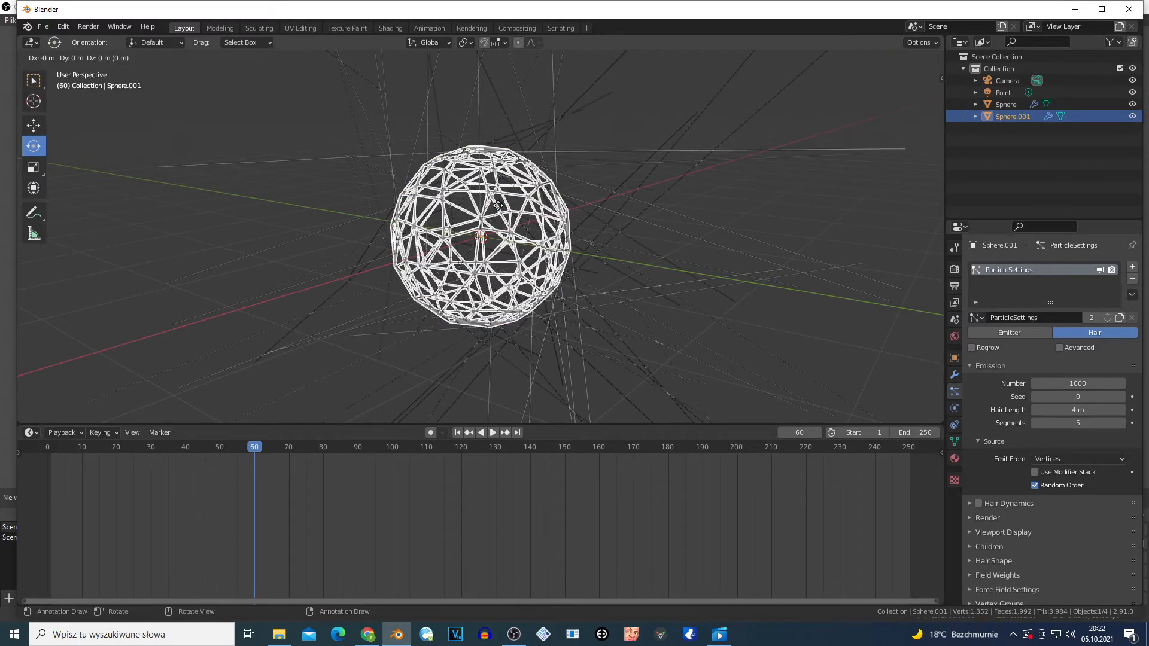
pyautogui.press('x')
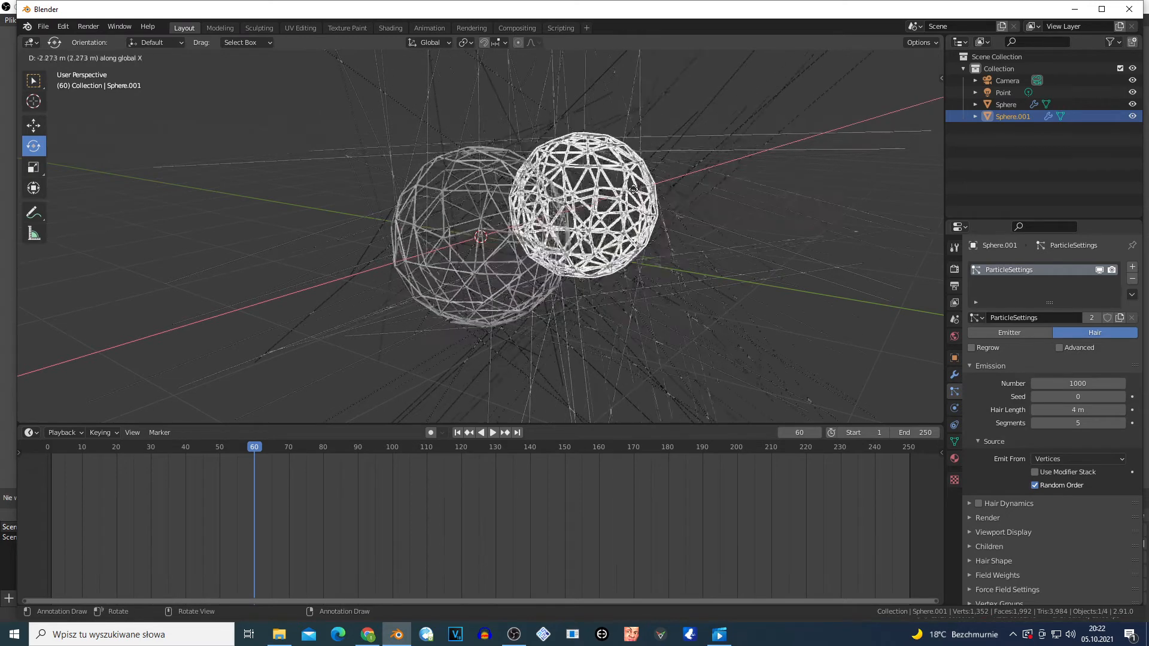
pyautogui.click(726, 167)
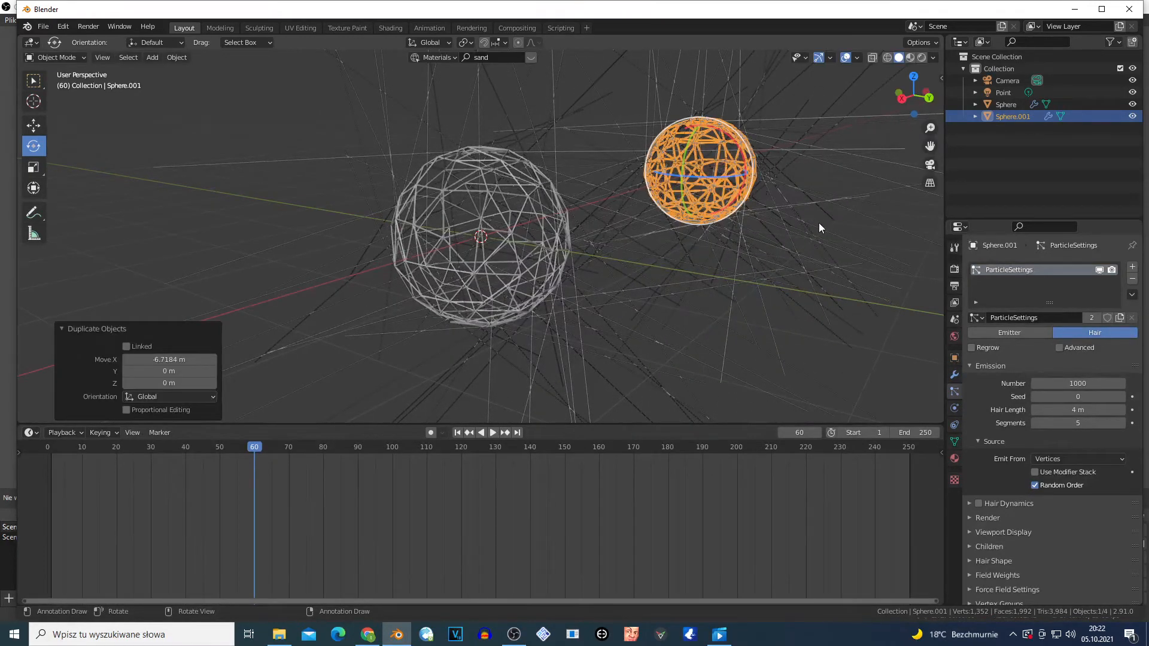
# Step: Remove the particle system and the Wireframe modifier from the duplicate sphere
pyautogui.click(1133, 281)
pyautogui.click(954, 377)
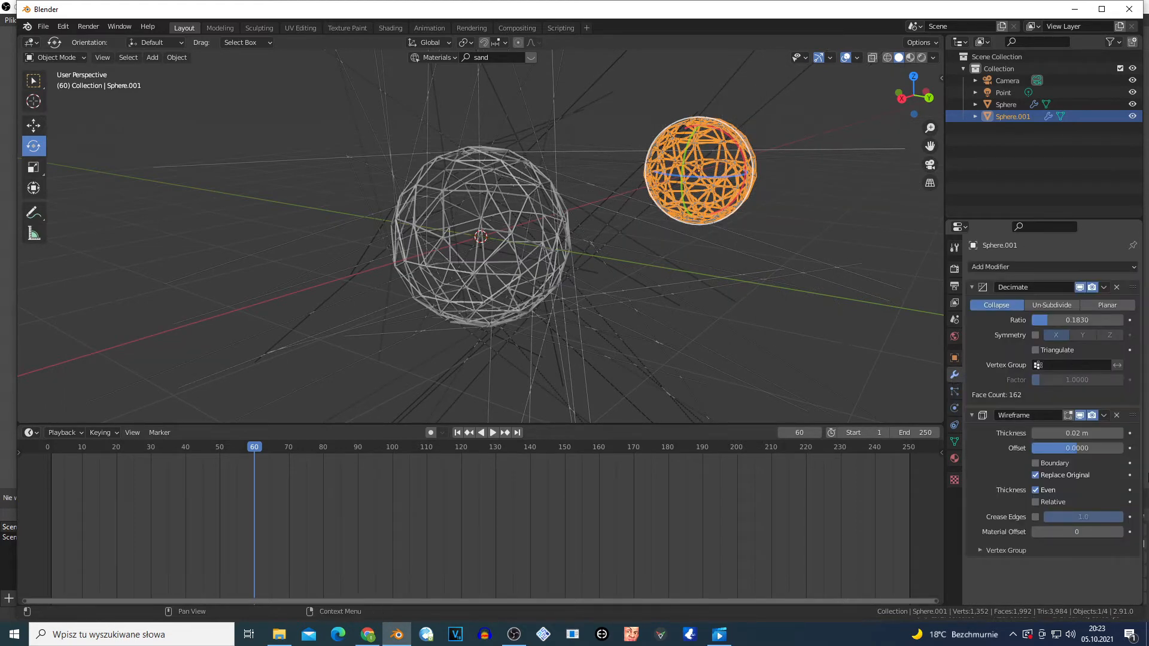
pyautogui.click(1117, 416)
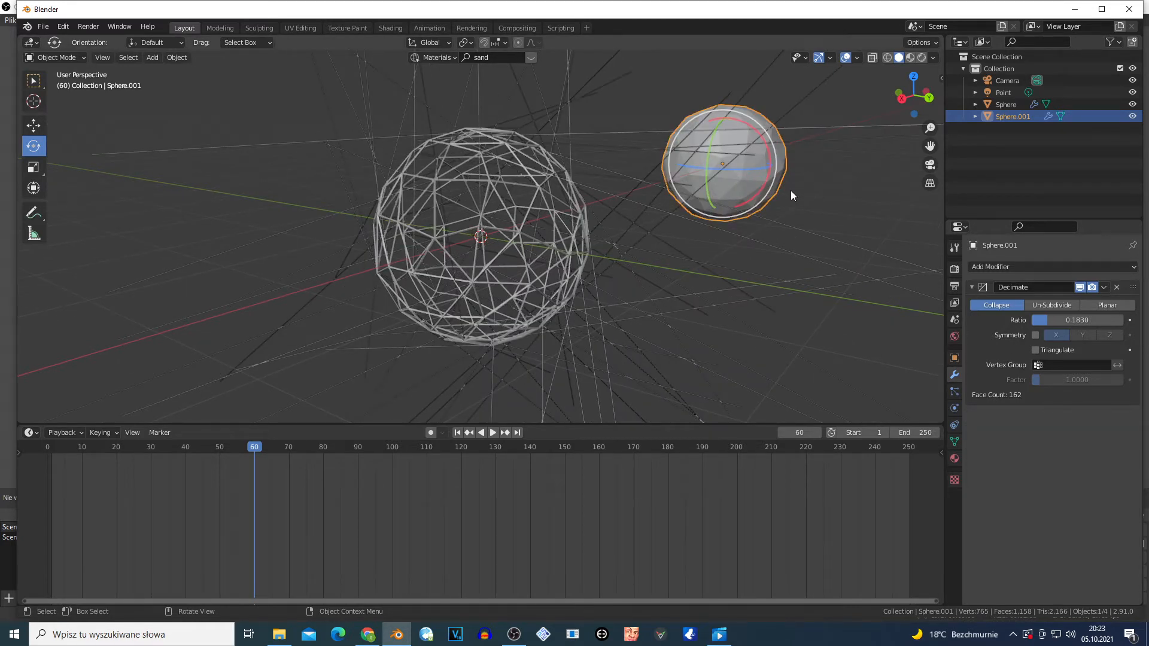
# Step: Check the duplicate's mesh in Edit Mode, then apply its Decimate modifier
pyautogui.press('Tab')
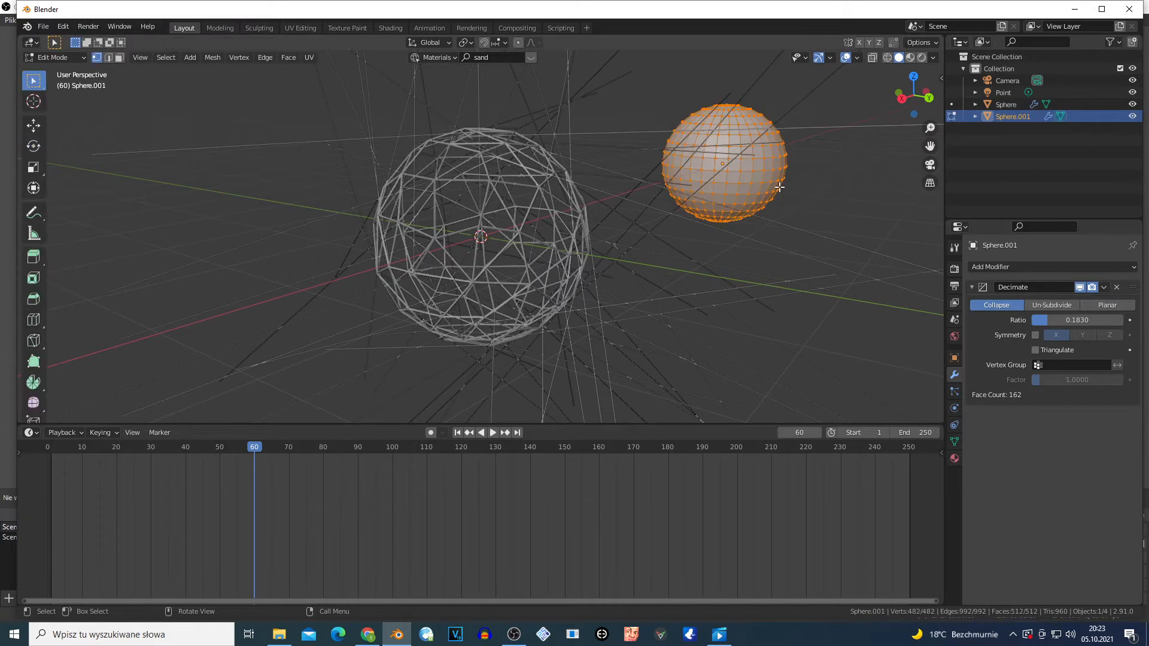
pyautogui.press('Tab')
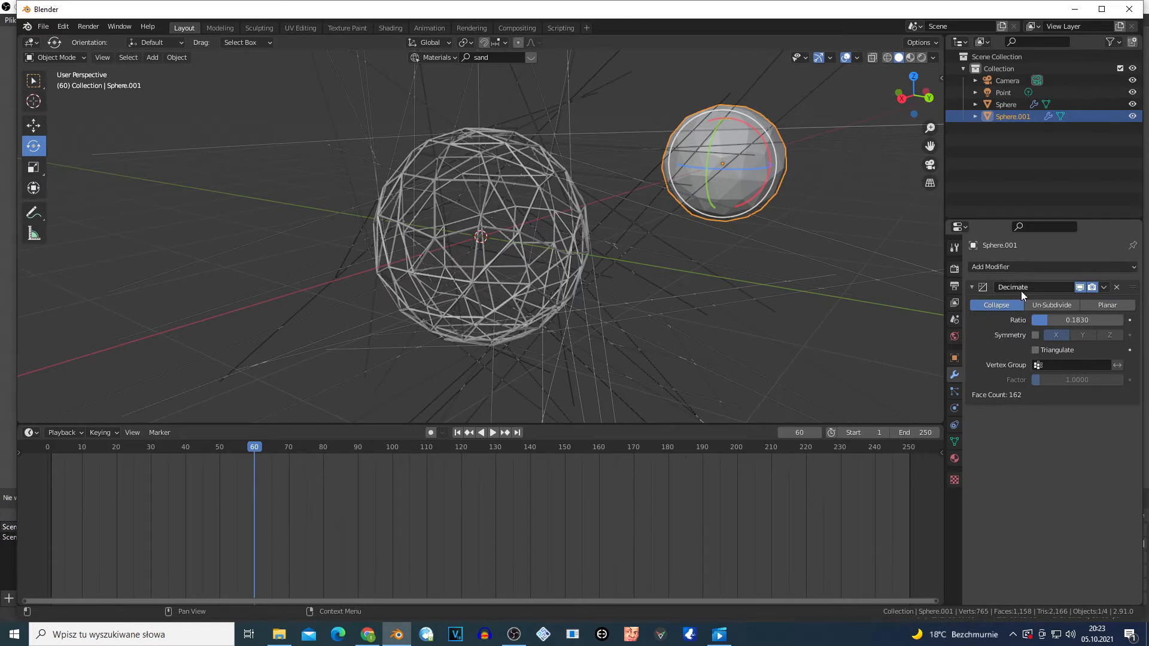
pyautogui.click(1104, 288)
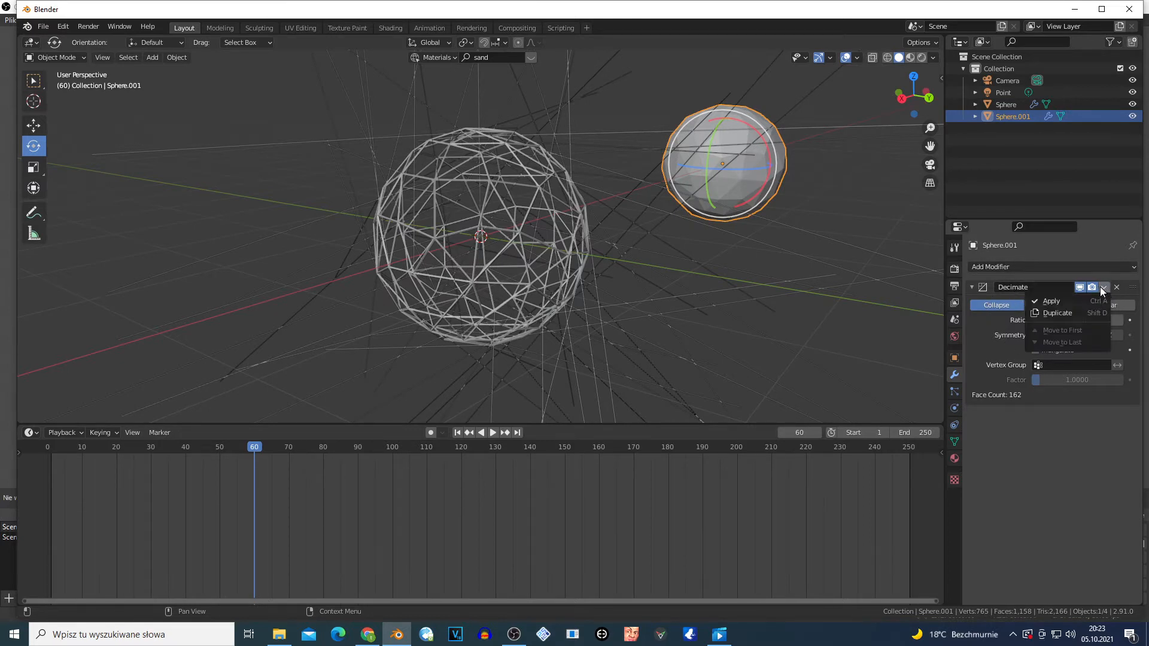
pyautogui.click(1065, 300)
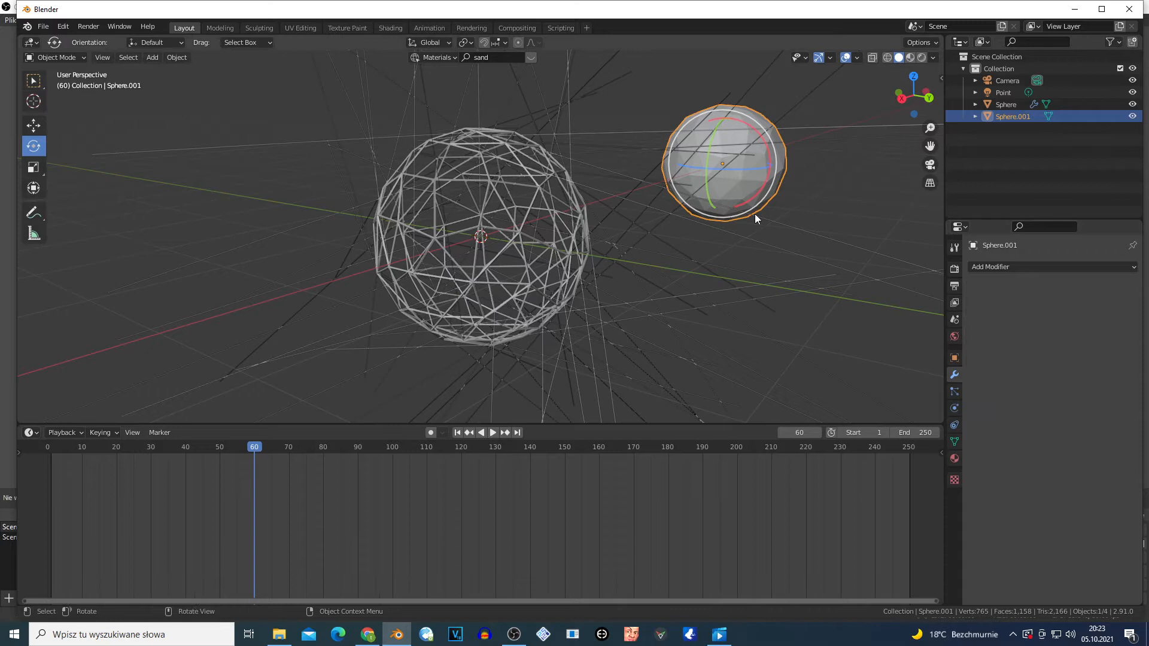
# Step: Examine the decimated duplicate in Edit Mode and read its vertex count in the scene statistics
pyautogui.click(818, 247)
pyautogui.click(758, 171)
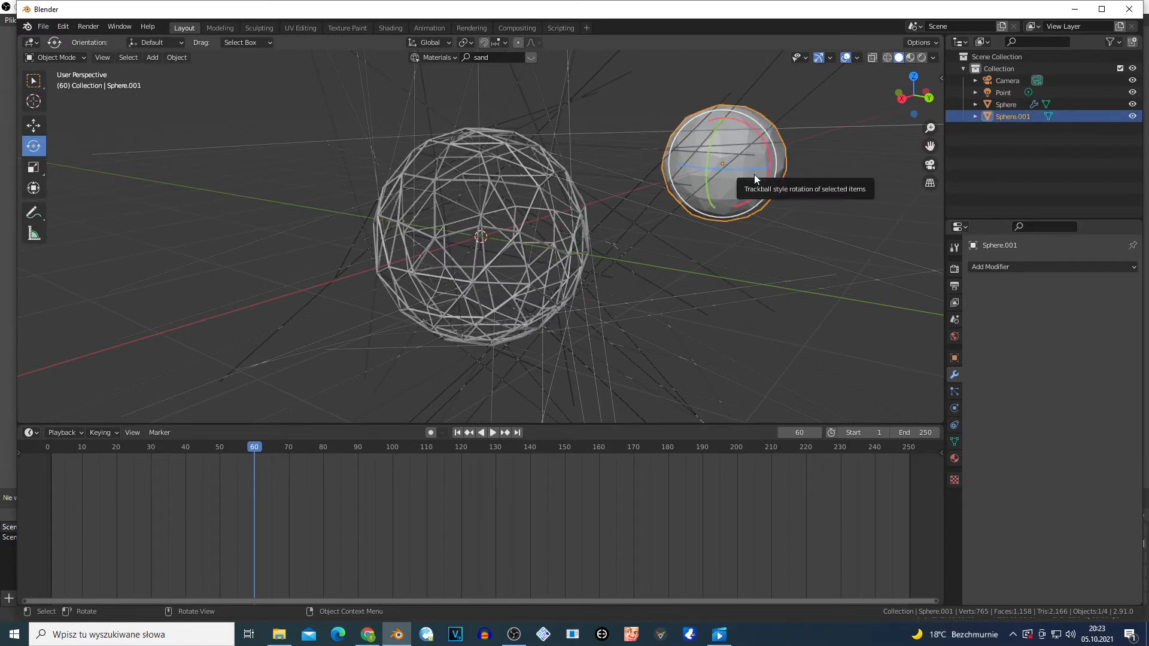
pyautogui.press('Tab')
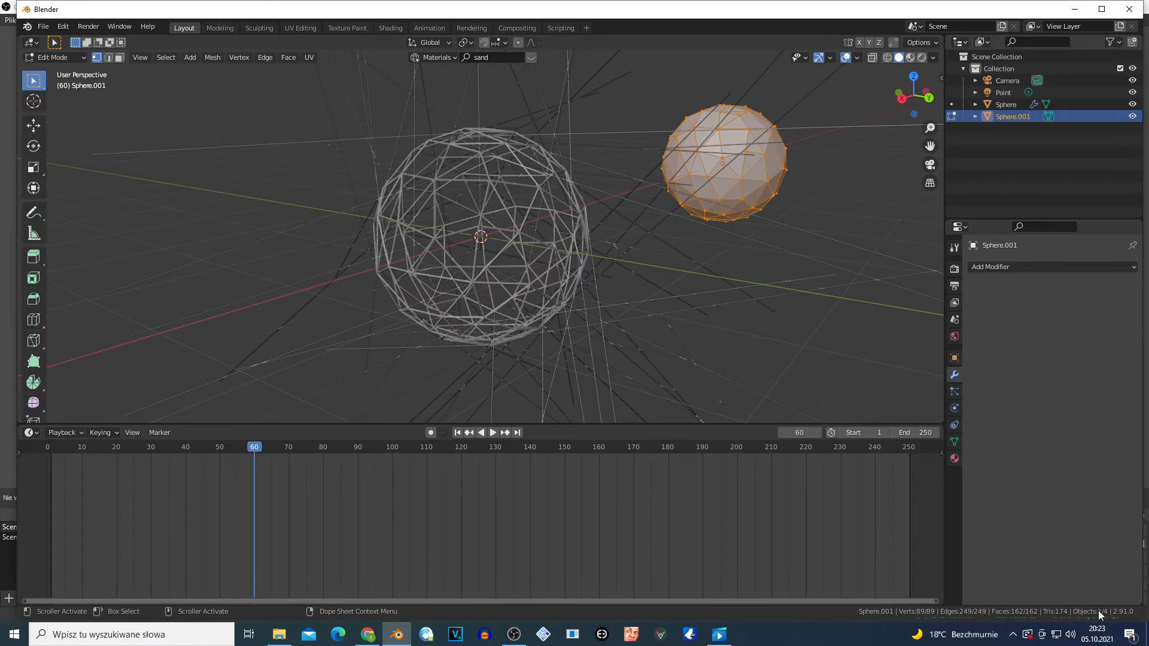
pyautogui.rightClick(920, 613)
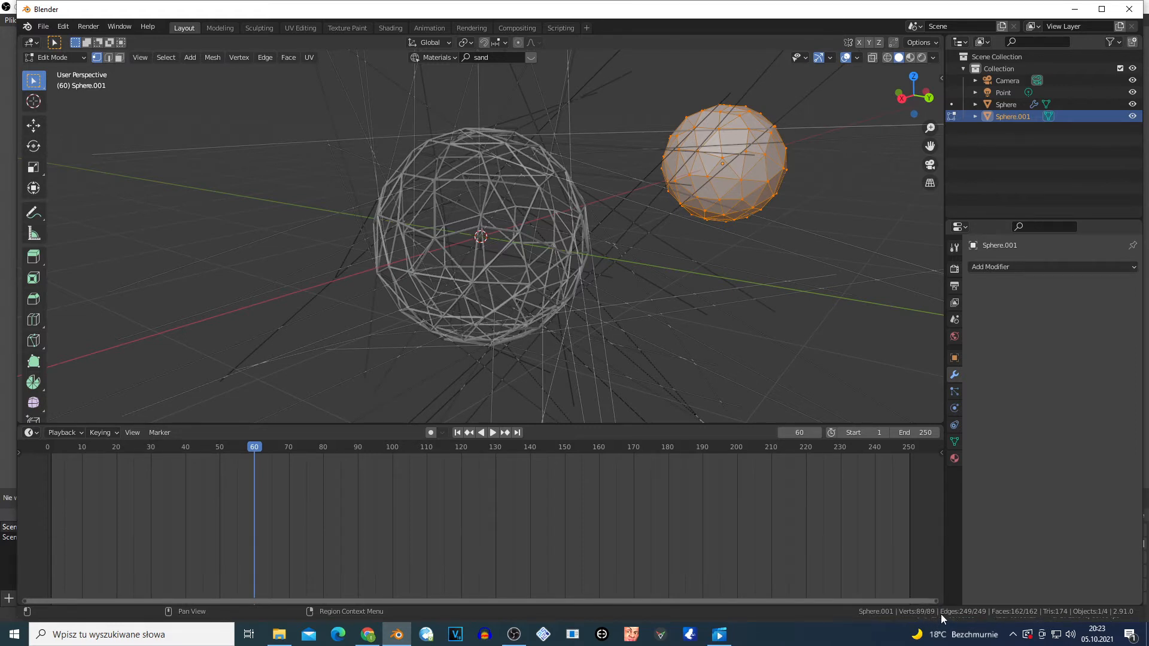
pyautogui.click(833, 264)
pyautogui.press('Tab')
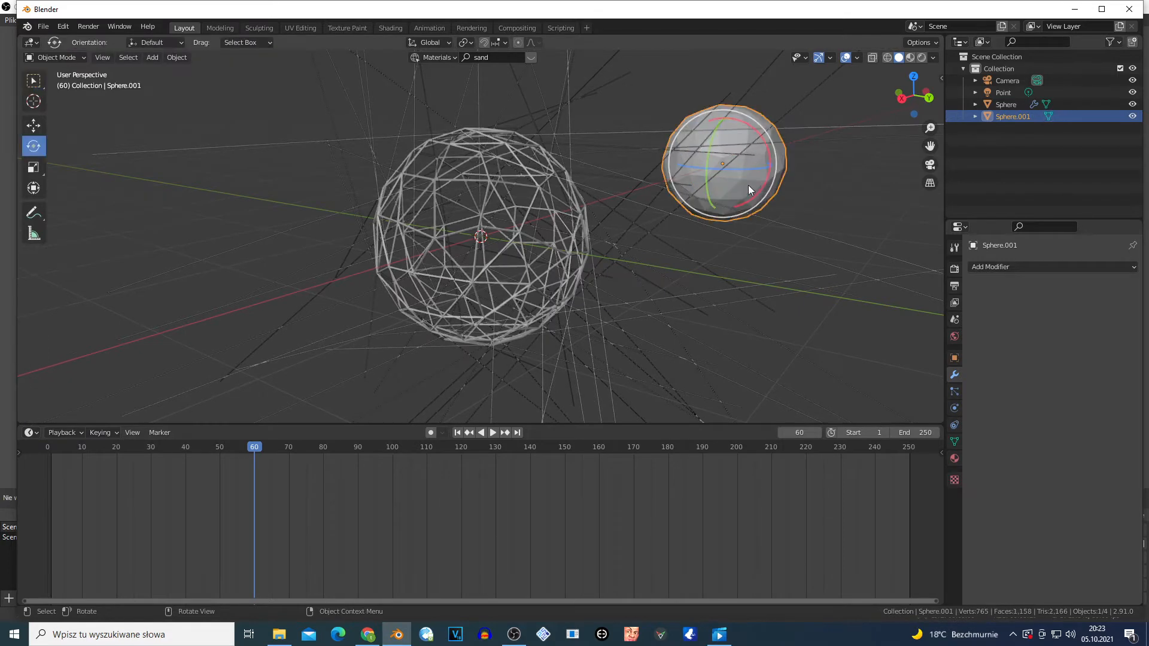
# Step: Delete the duplicate sphere and reopen the particle settings of the original wireframe sphere
pyautogui.press('x')
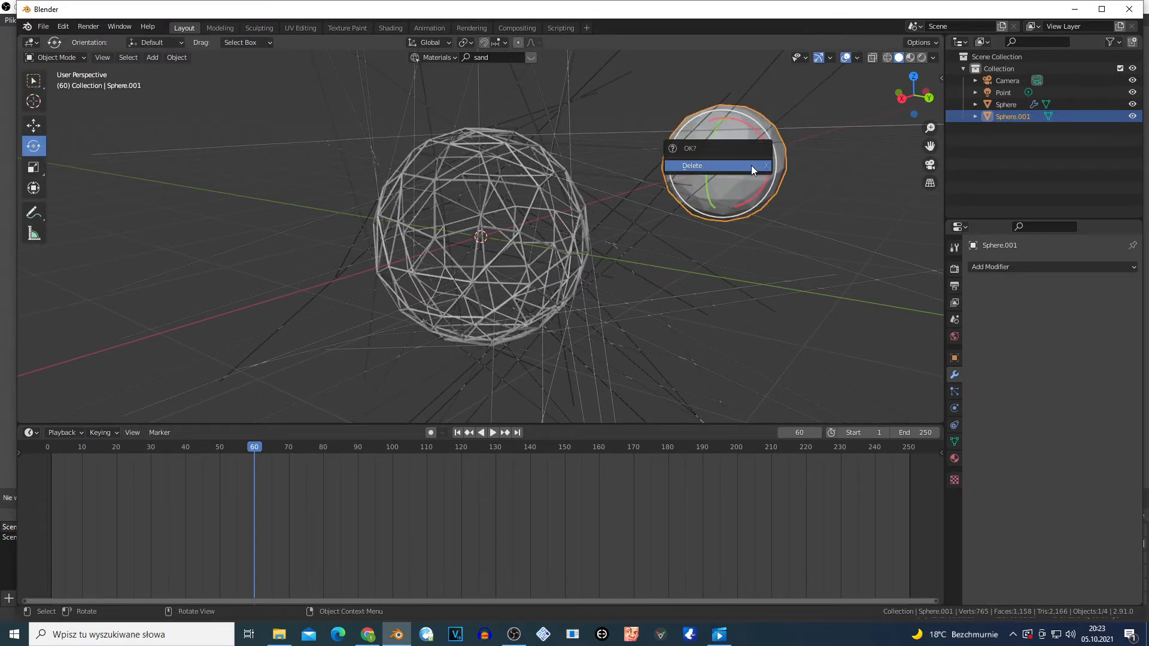
pyautogui.click(752, 165)
pyautogui.click(509, 233)
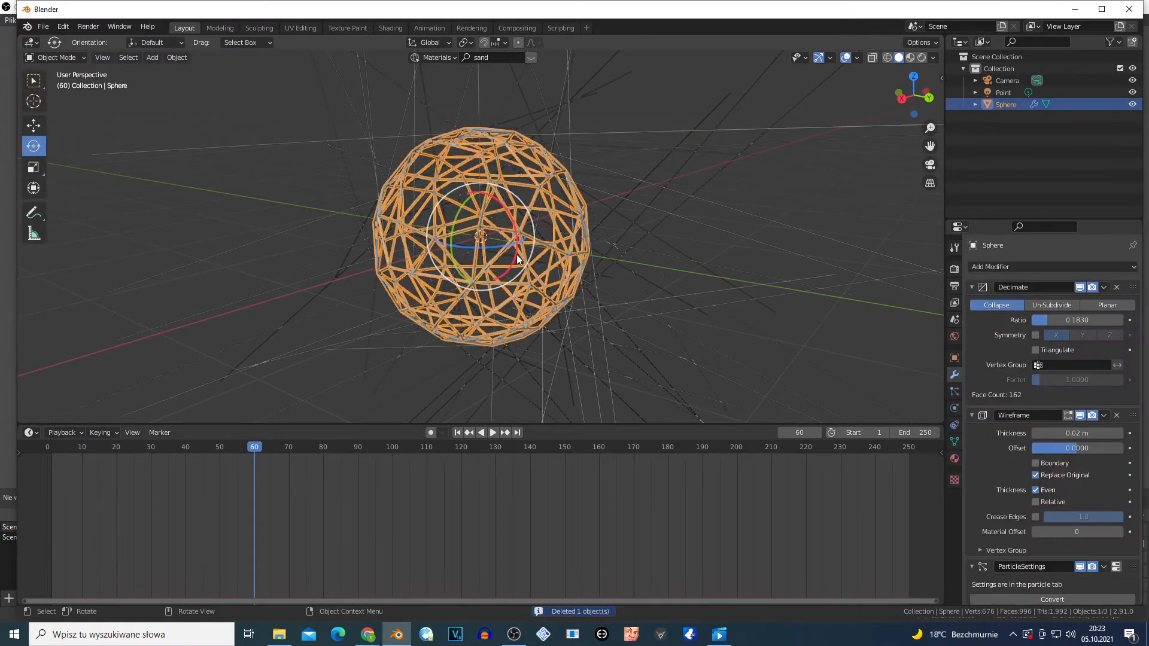
pyautogui.click(955, 391)
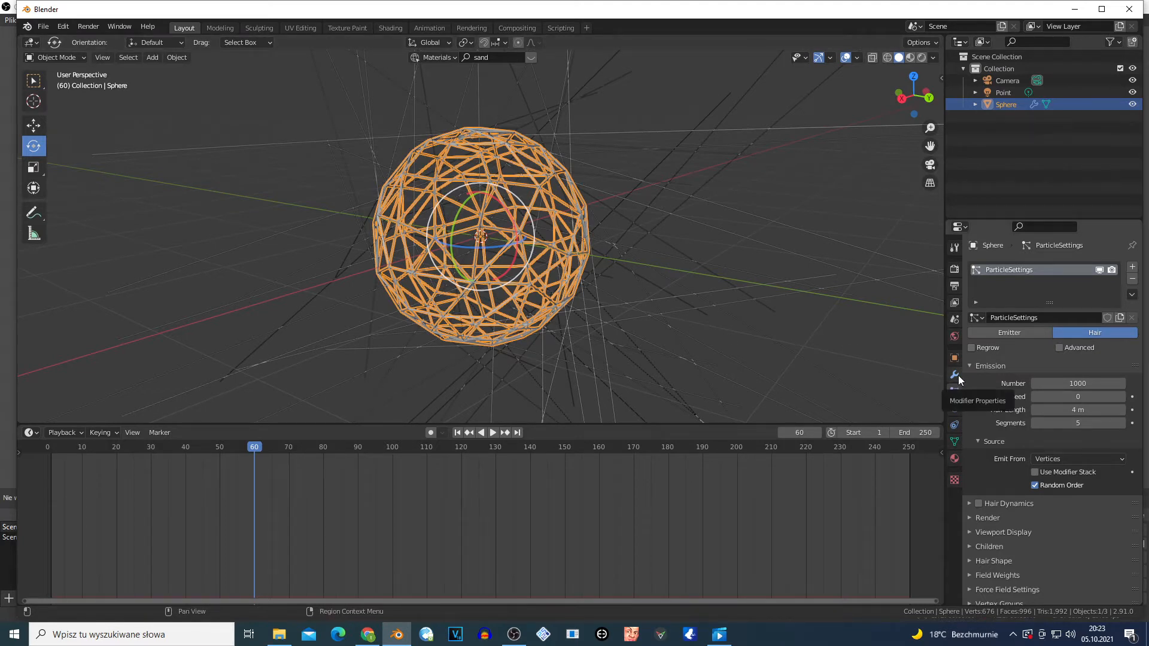
# Step: Add a UV sphere and move it about 4.8 m along the negative X axis, away from the wireframe sphere
pyautogui.hotkey('shift', 'a')
pyautogui.moveTo(623, 264)
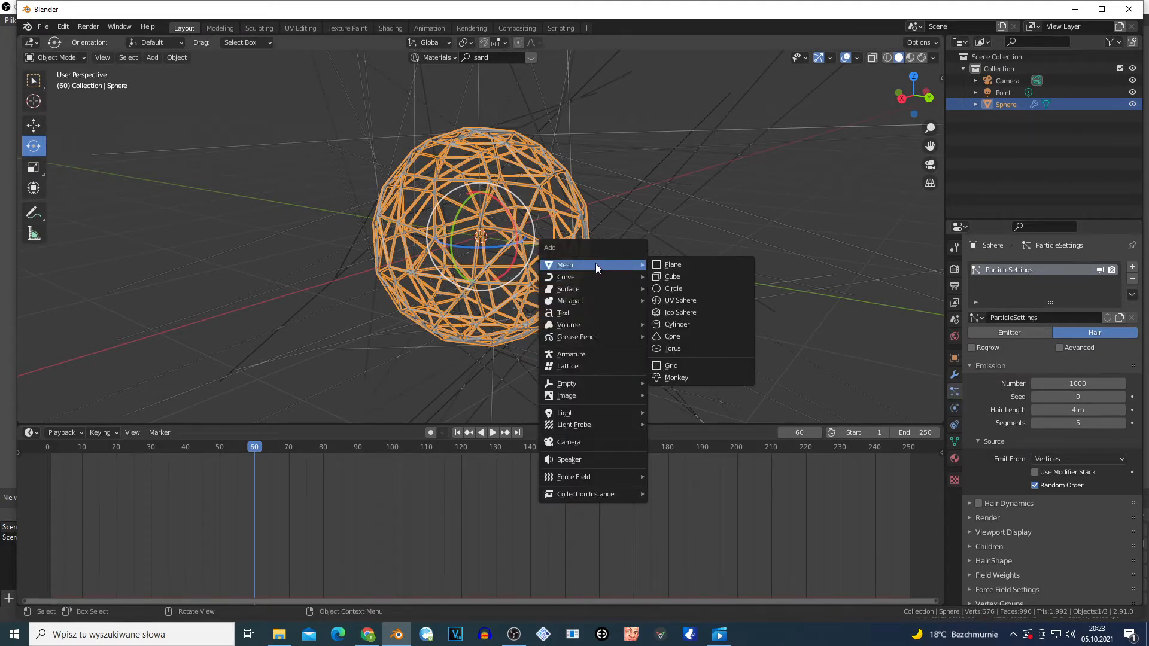
pyautogui.click(701, 302)
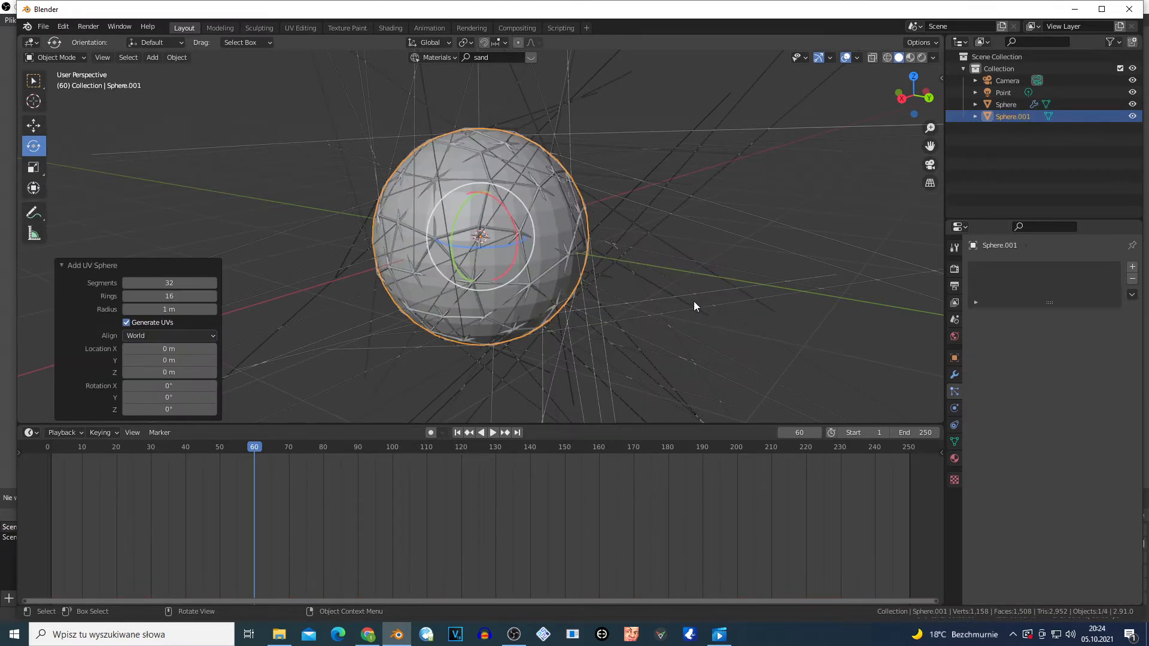
pyautogui.press('g')
pyautogui.press('x')
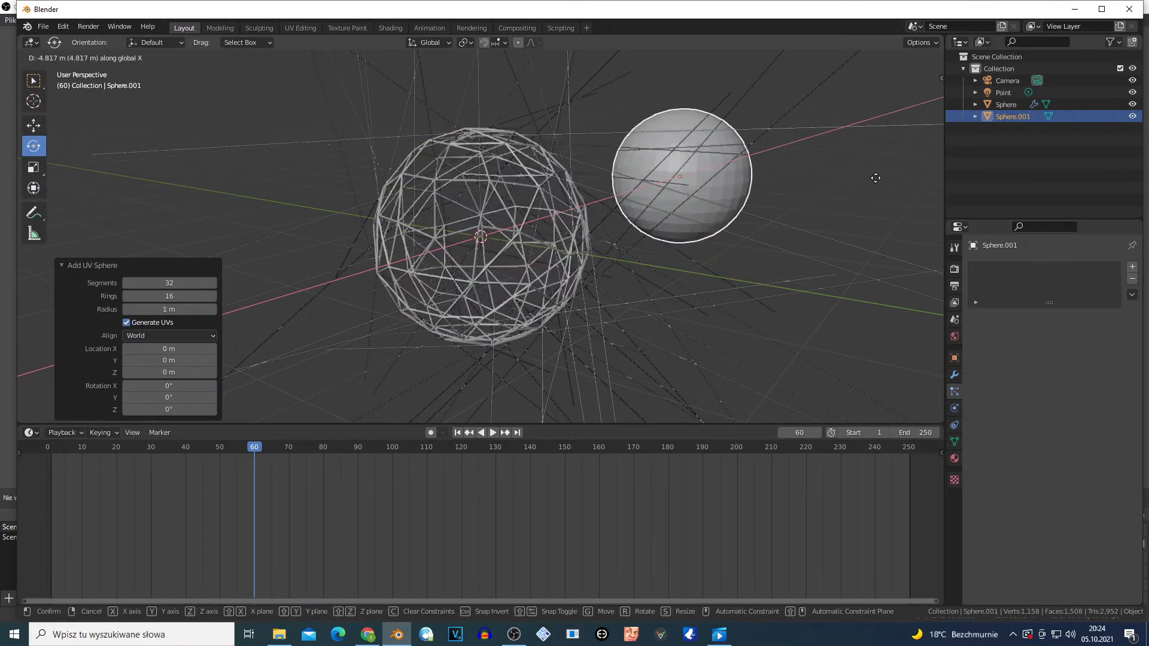
pyautogui.click(875, 180)
# Step: Render the wireframe sphere's hair particles as Object, using the new UV sphere as the instance object
pyautogui.click(516, 251)
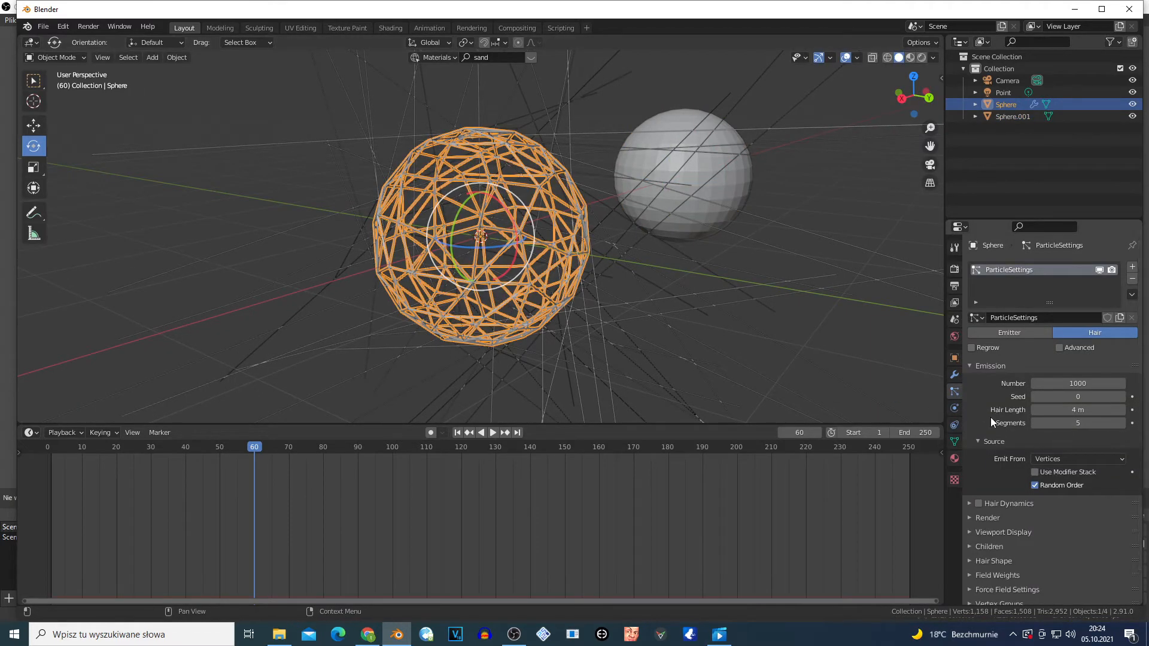
pyautogui.scroll(-2, 990, 418)
pyautogui.click(969, 485)
pyautogui.scroll(-4, 969, 488)
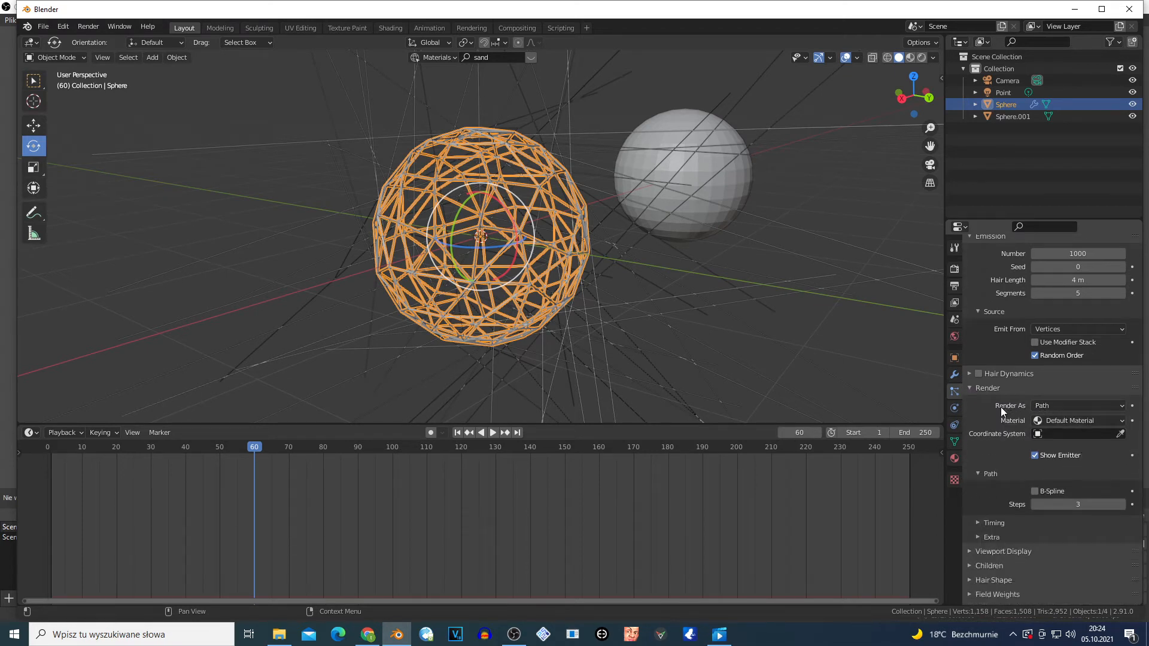
pyautogui.click(1064, 407)
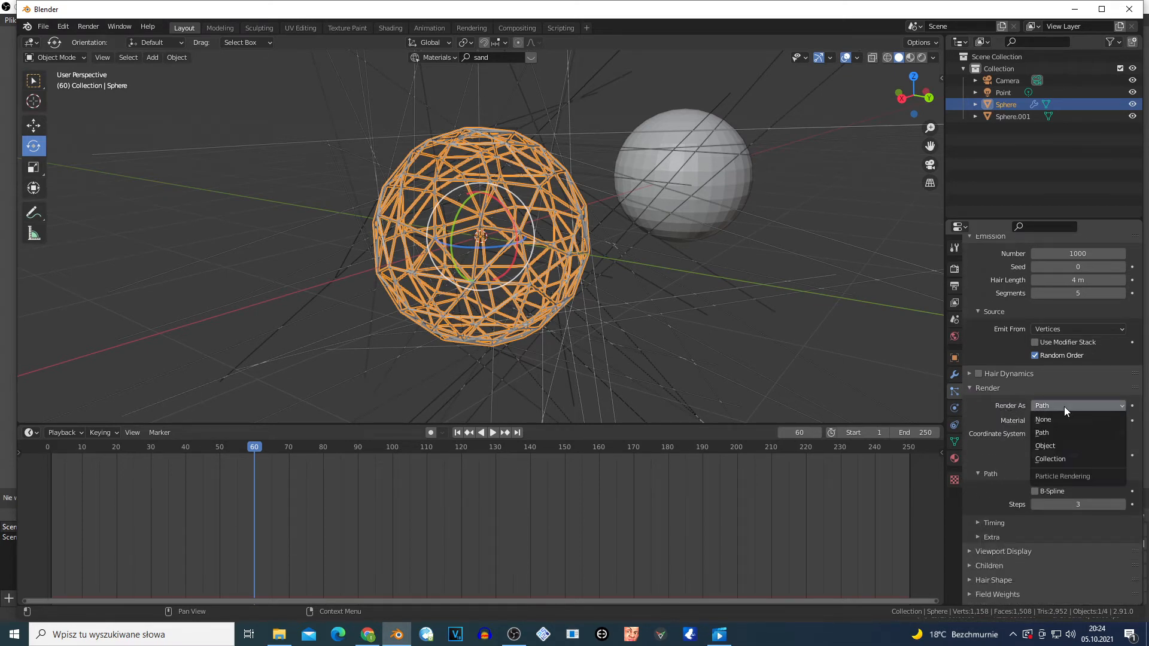
pyautogui.click(1061, 443)
pyautogui.click(1121, 493)
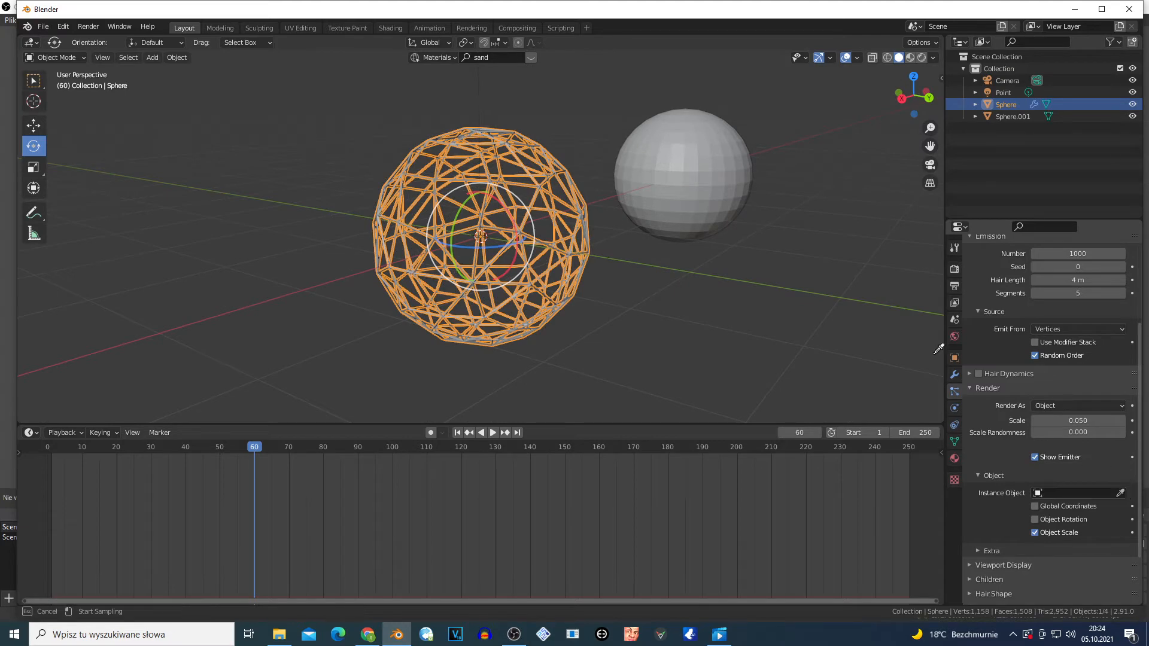
pyautogui.click(715, 197)
# Step: Set the particle render scale to 0.010 so small balls sit on the wireframe sphere's vertices
pyautogui.scroll(2, 518, 265)
pyautogui.scroll(3, 516, 263)
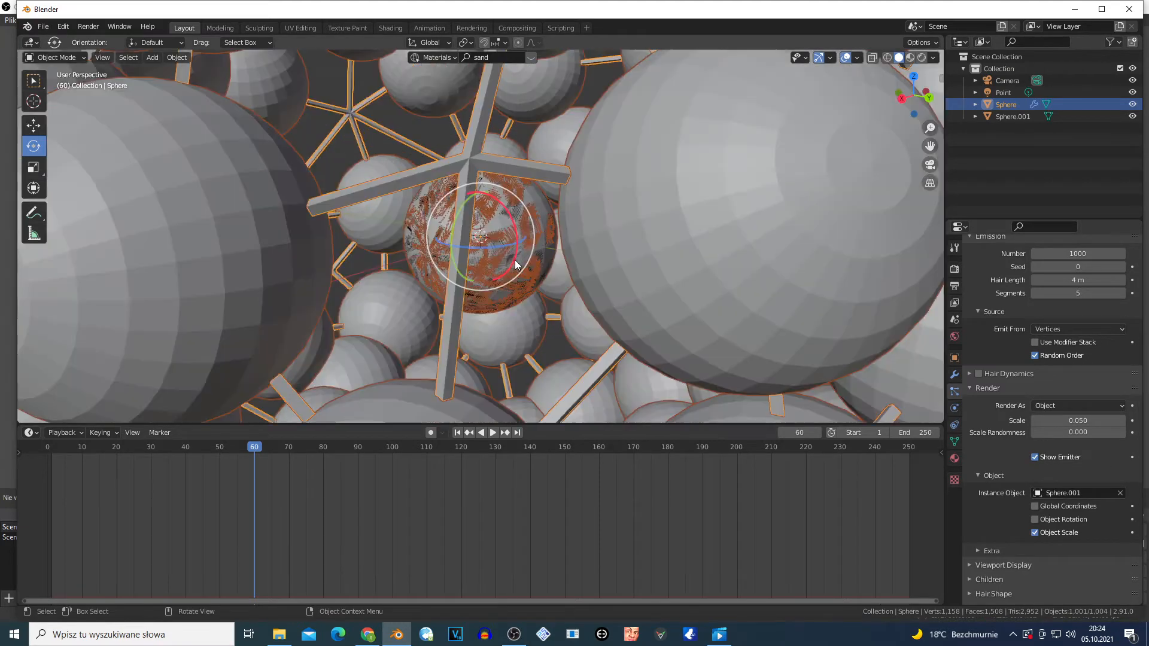
pyautogui.scroll(-5, 513, 261)
pyautogui.scroll(1, 541, 240)
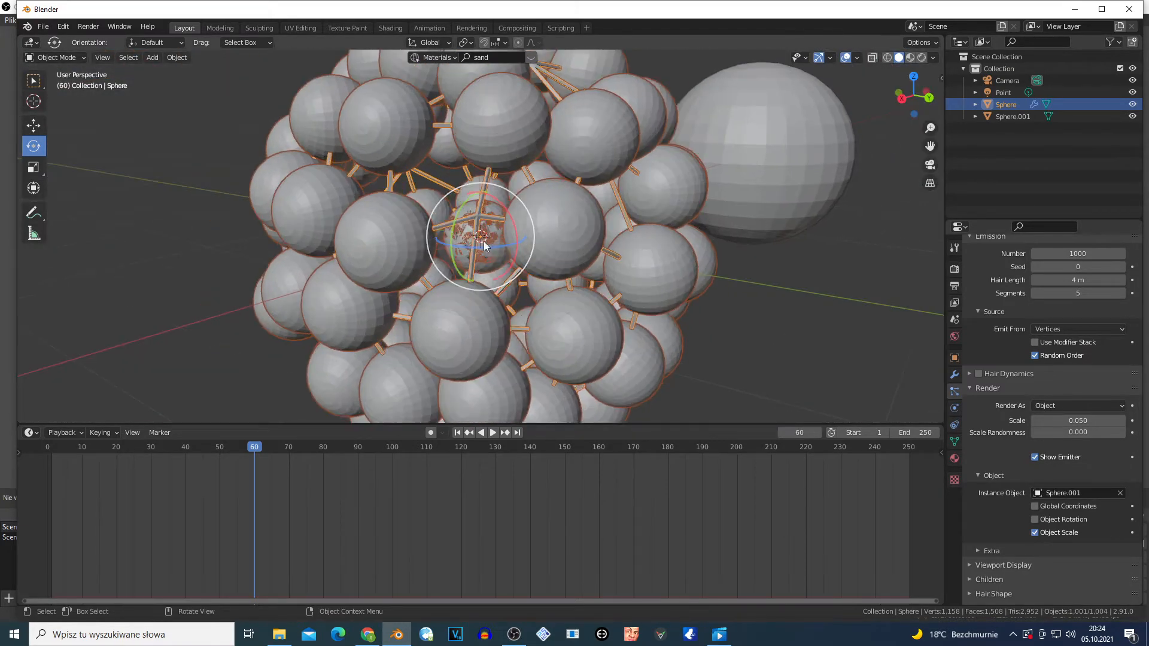
pyautogui.click(1078, 421)
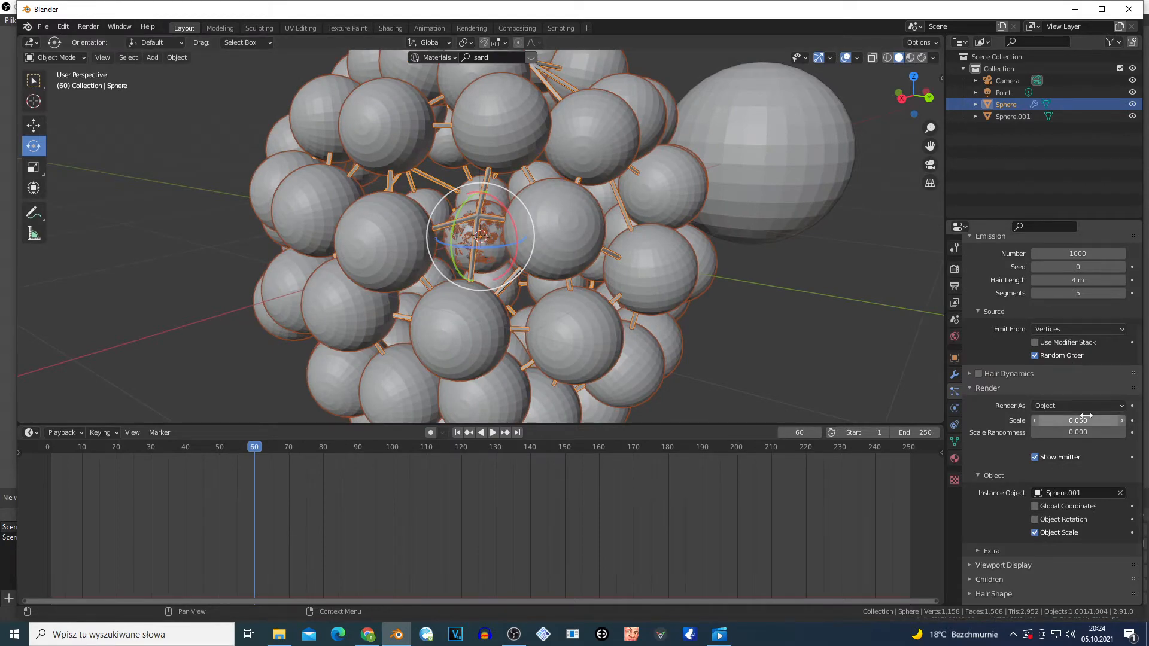
pyautogui.write('0.01')
pyautogui.press('Return')
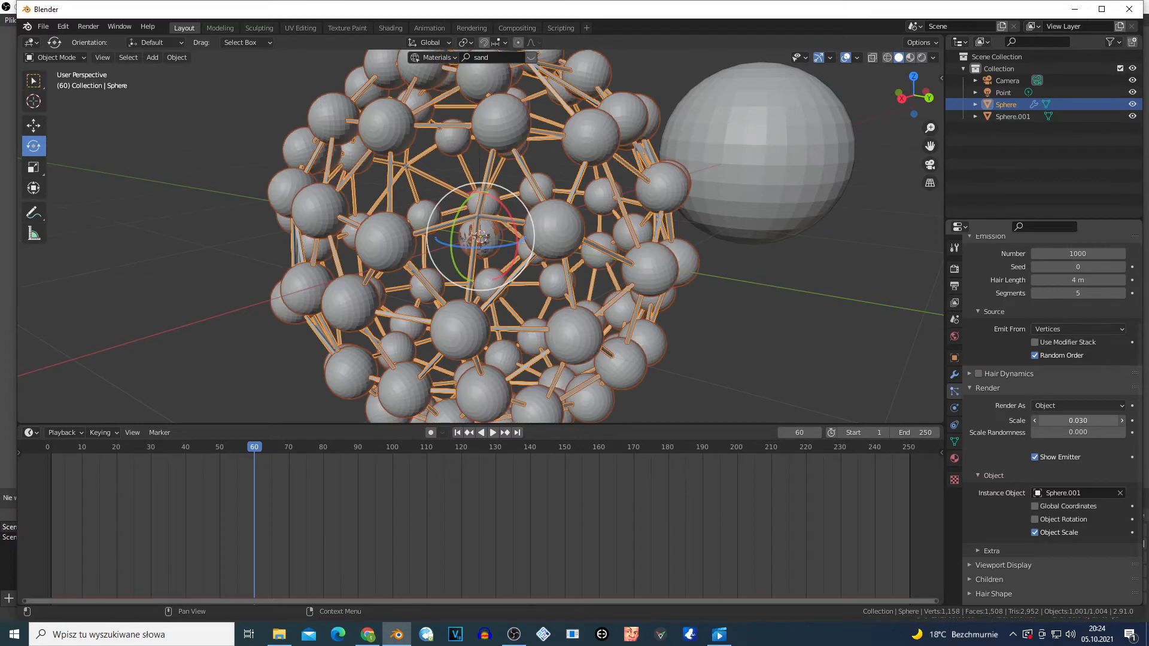
pyautogui.moveTo(1078, 432); pyautogui.dragTo(1038, 435)
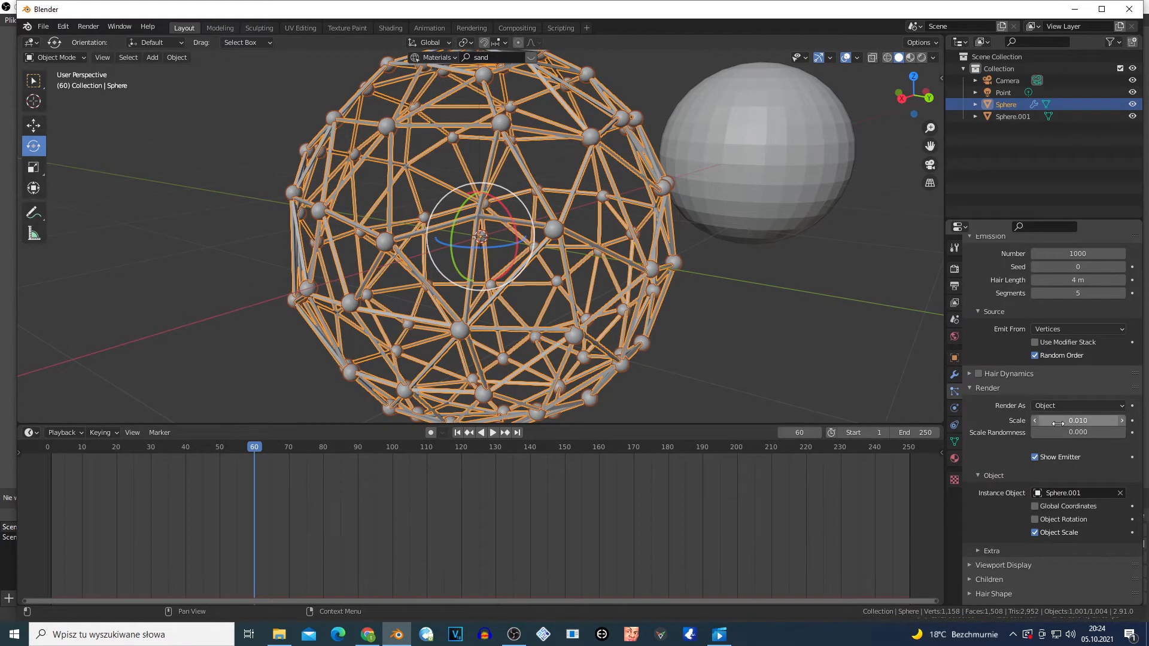
pyautogui.scroll(2, 700, 304)
pyautogui.scroll(-2, 699, 300)
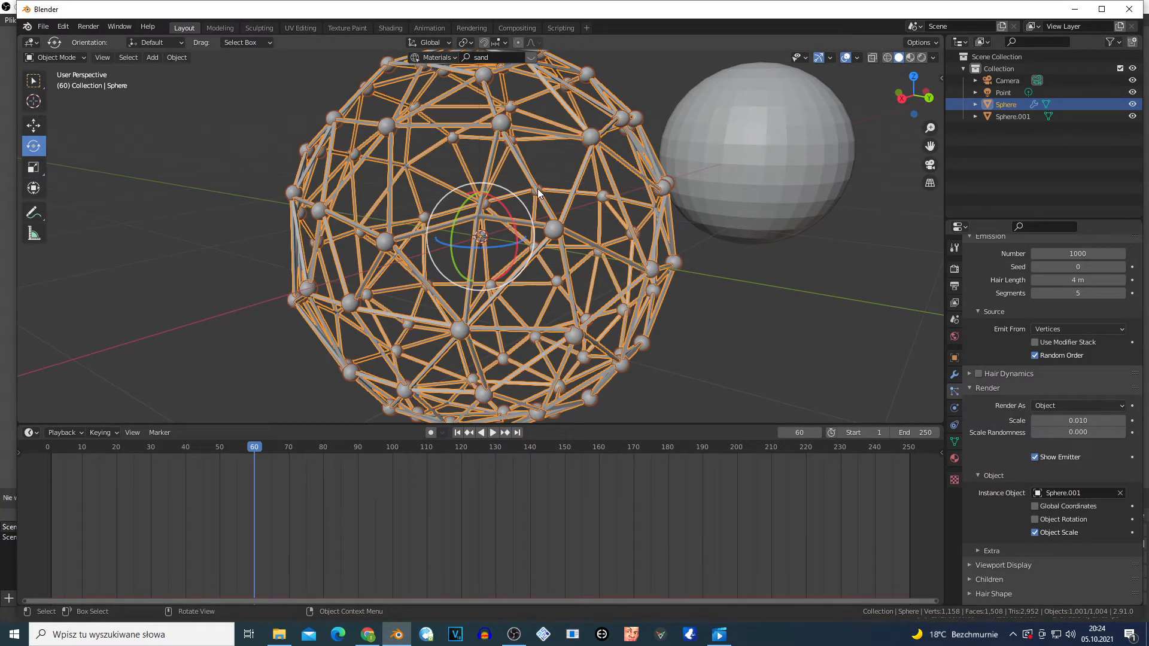
# Step: Add a Displace modifier to the wireframe sphere and place it between the Decimate and Wireframe modifiers
pyautogui.click(956, 377)
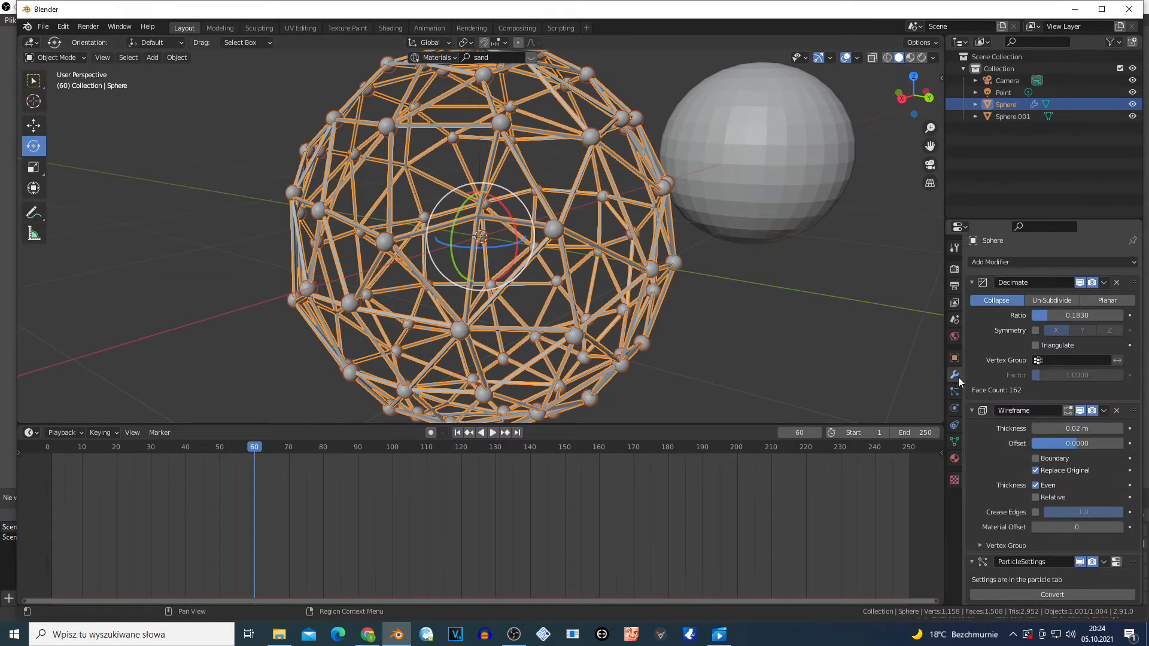
pyautogui.click(1025, 263)
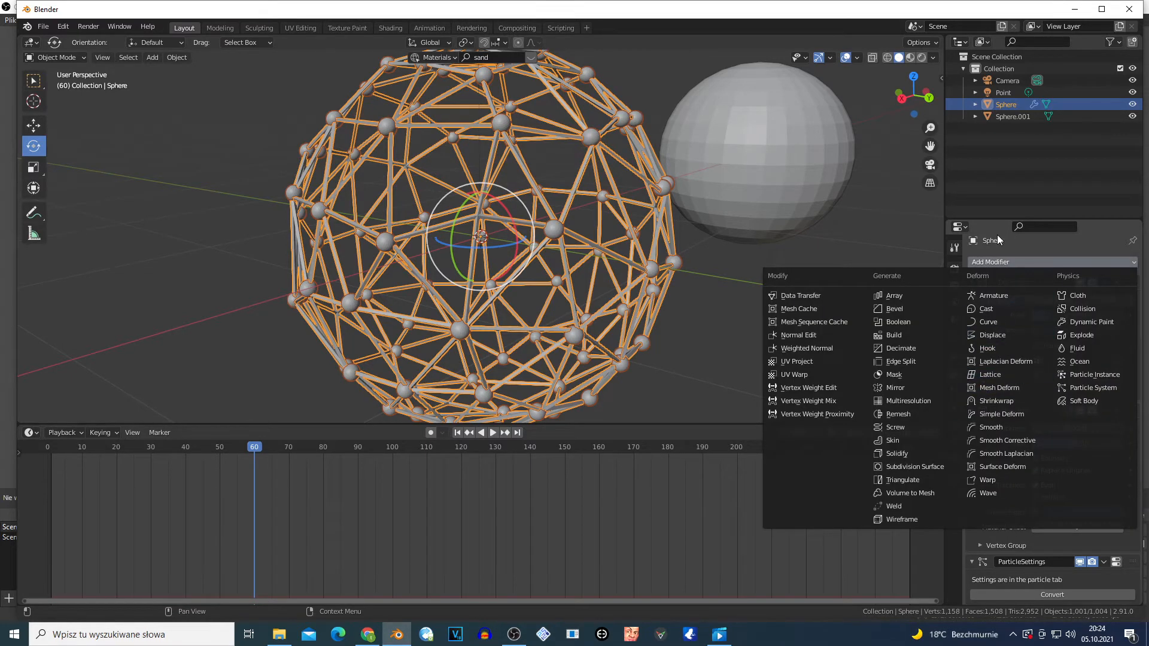
pyautogui.click(1007, 336)
pyautogui.scroll(-4, 687, 238)
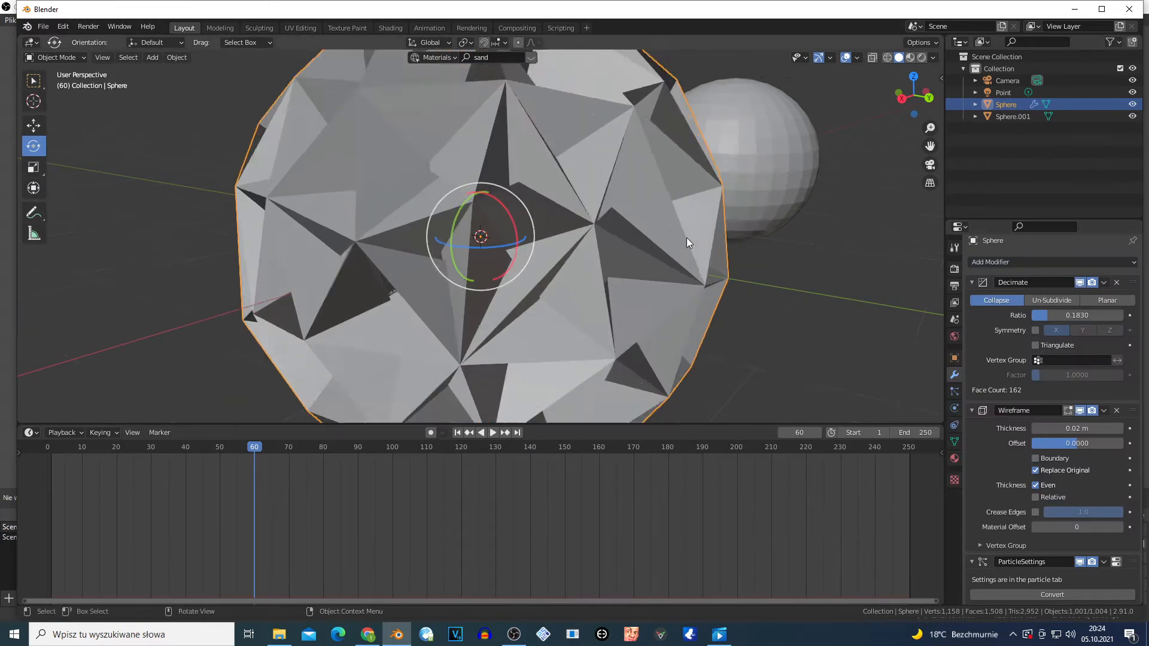
pyautogui.scroll(-5, 1066, 511)
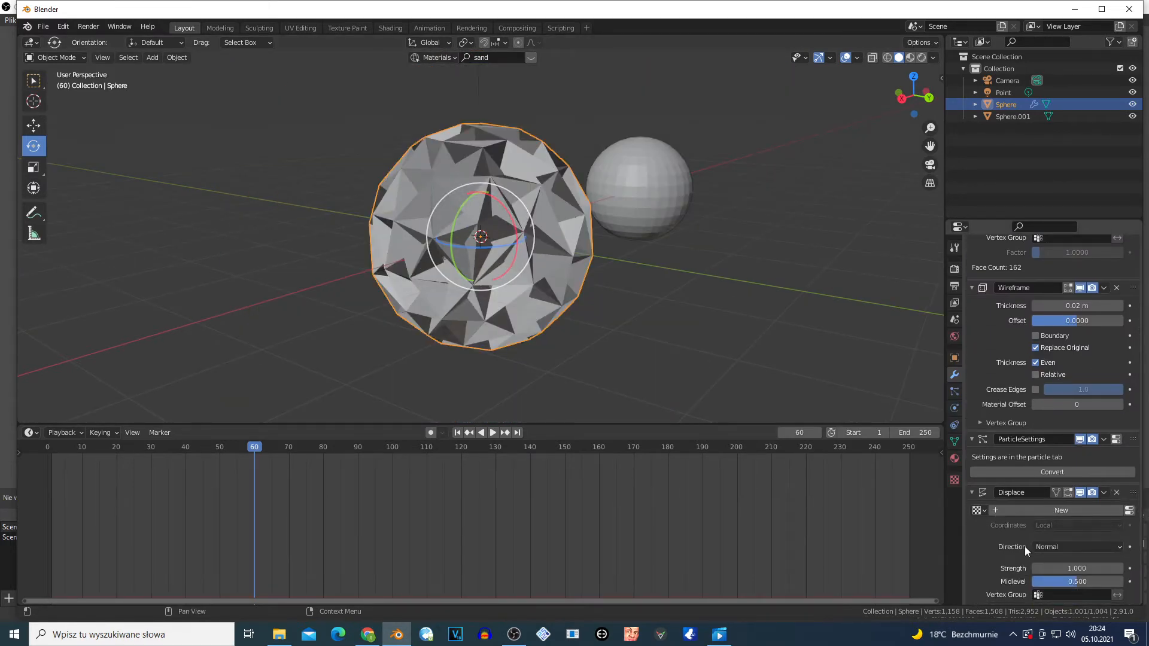
pyautogui.moveTo(1133, 493); pyautogui.dragTo(1130, 277)
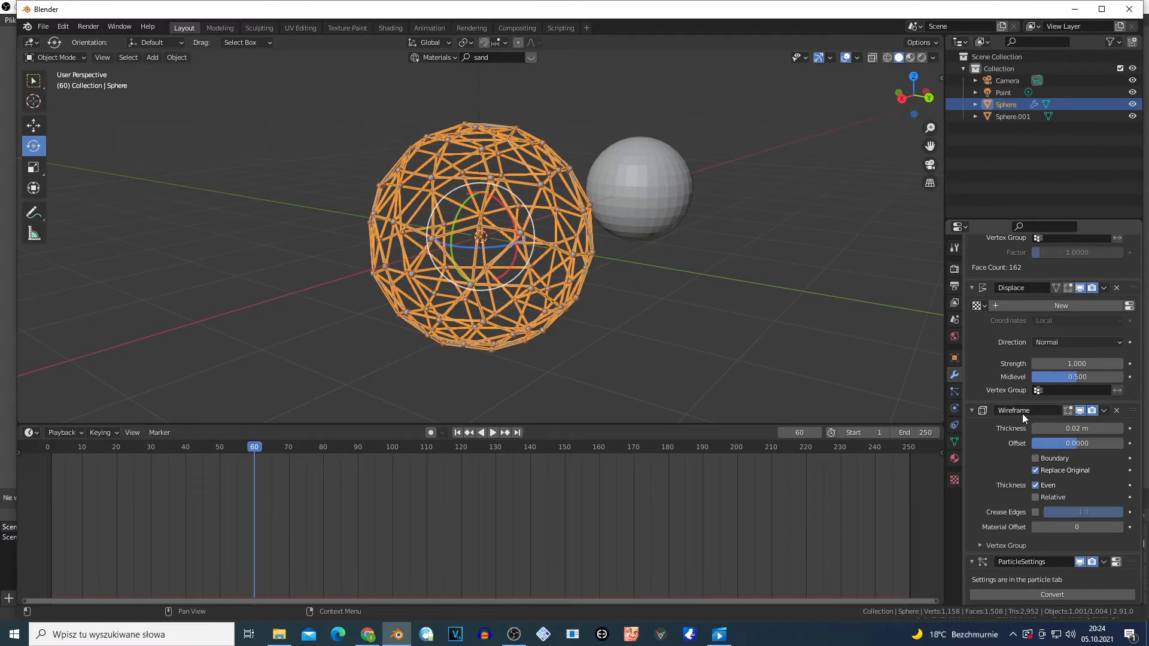
pyautogui.scroll(3, 612, 295)
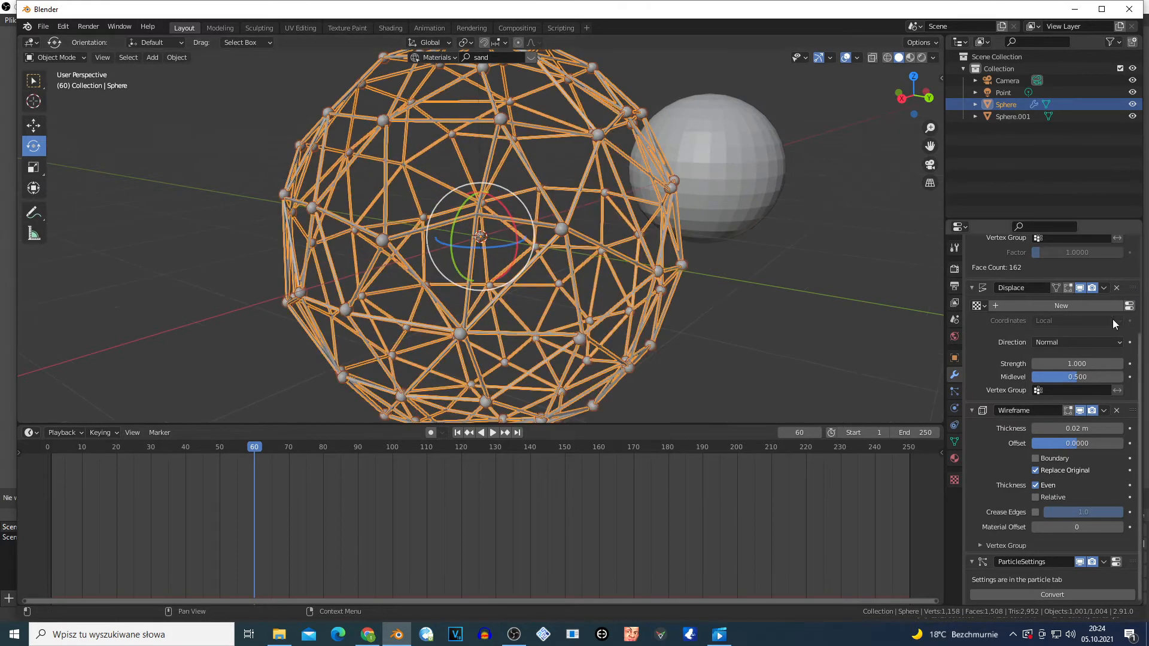
# Step: Create a new texture for the Displace modifier and set its type to Distorted Noise
pyautogui.click(1082, 307)
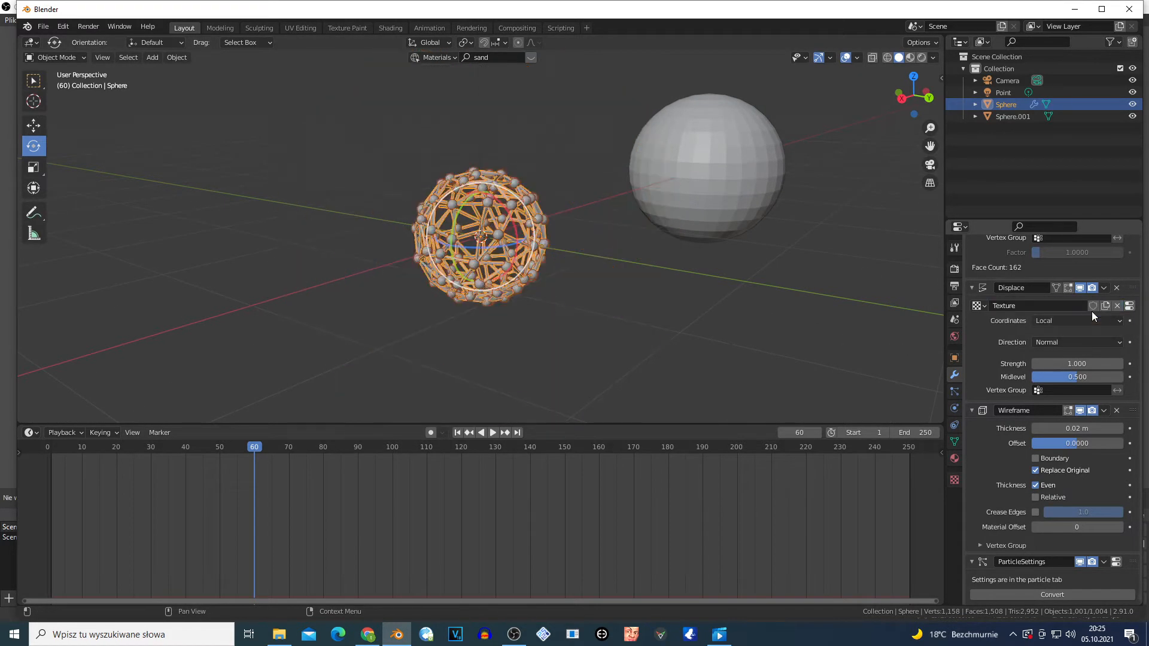
pyautogui.click(1129, 306)
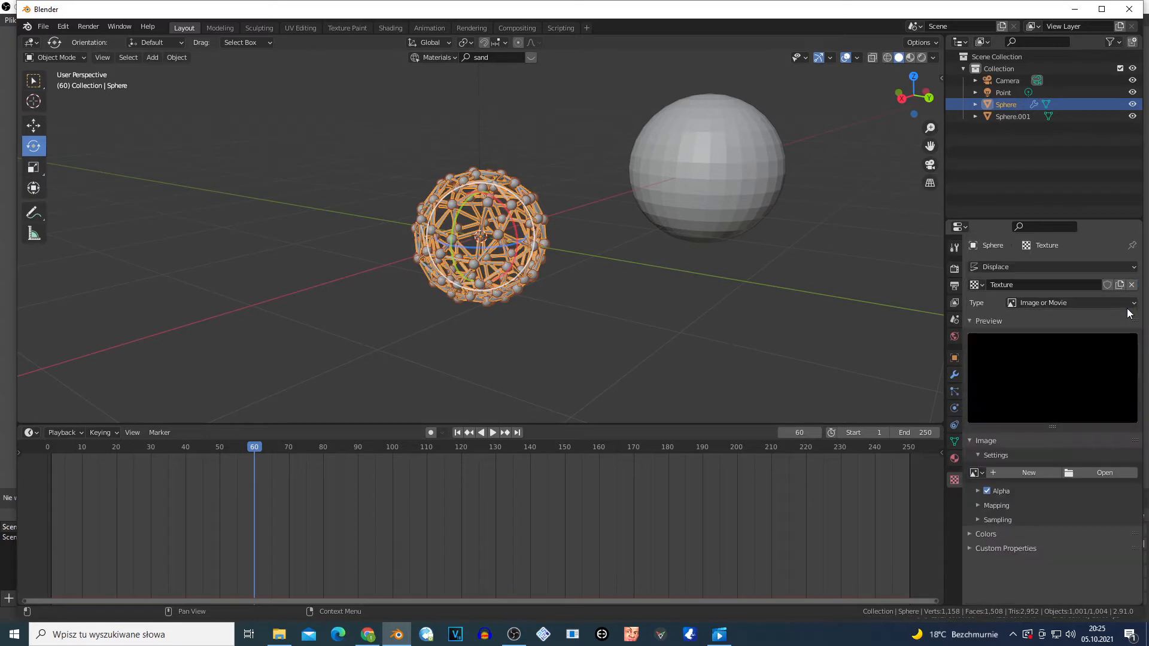
pyautogui.scroll(1, 696, 321)
pyautogui.scroll(3, 696, 324)
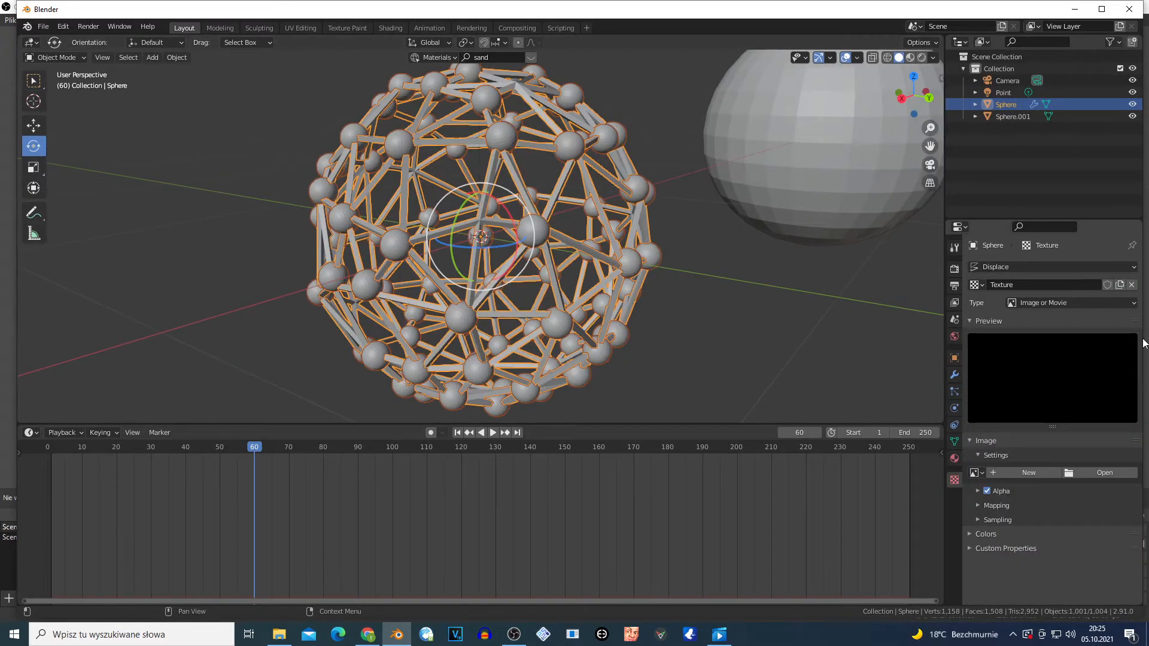
pyautogui.click(1073, 304)
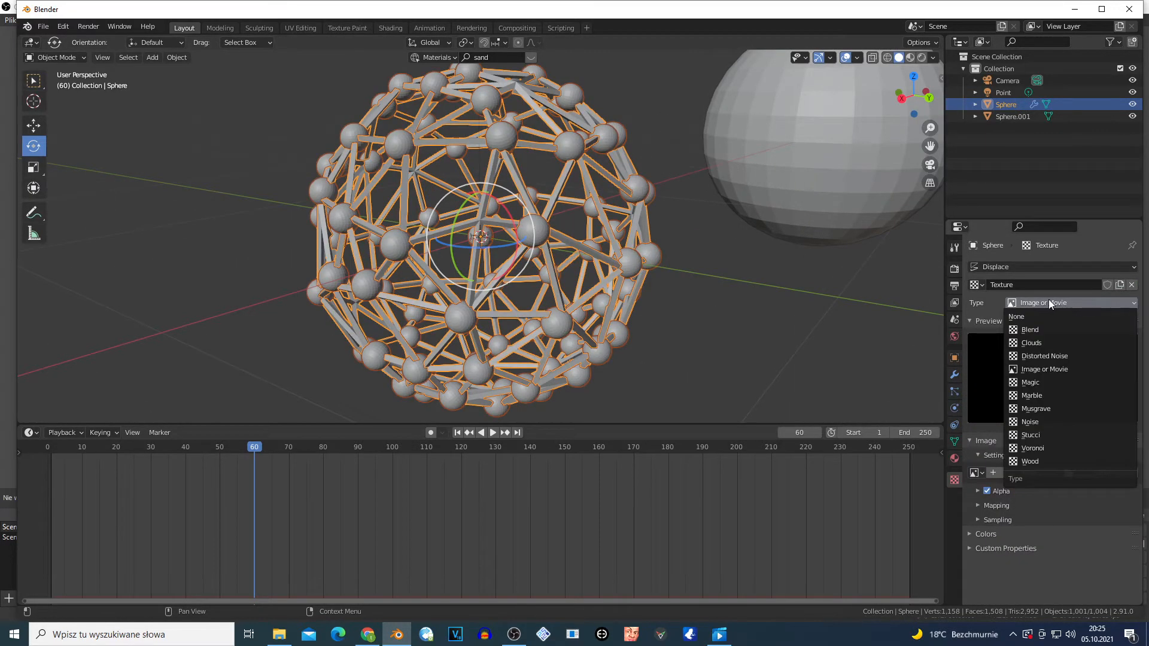
pyautogui.click(1033, 356)
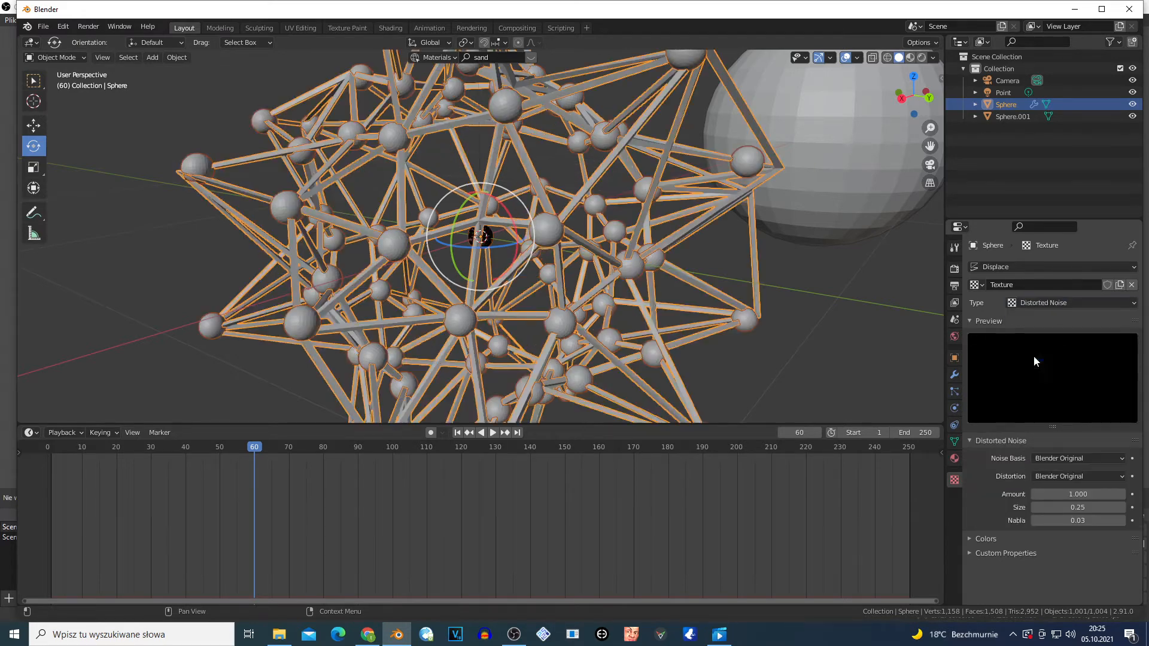
pyautogui.scroll(-3, 559, 263)
pyautogui.scroll(-1, 574, 275)
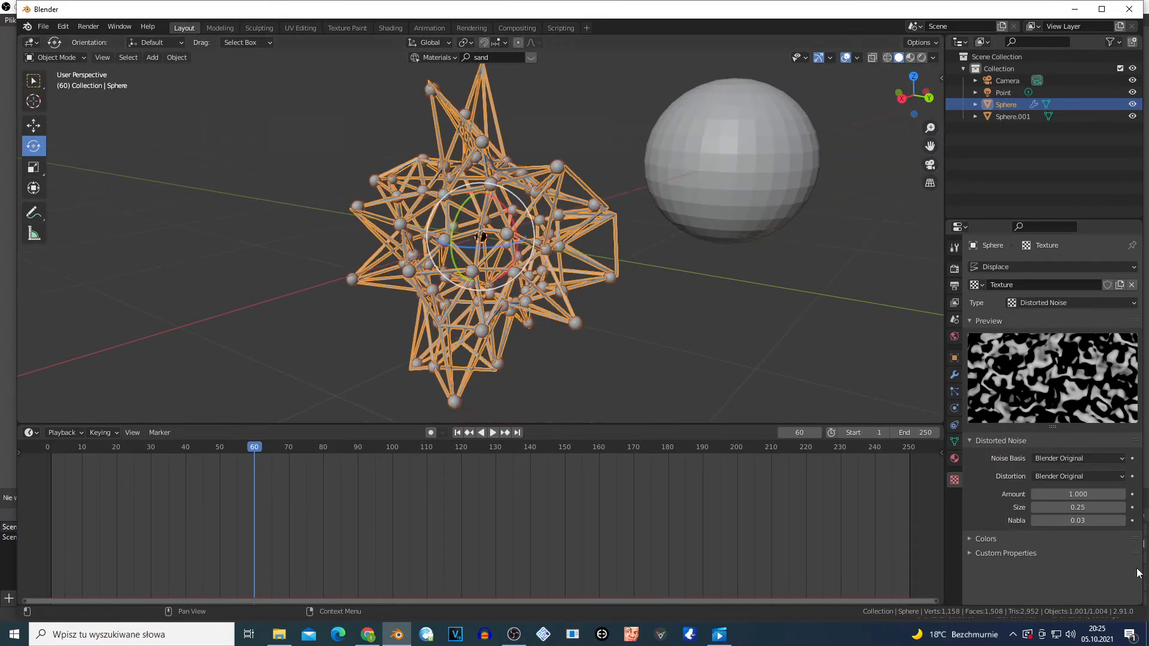
# Step: Set the Distorted Noise texture's Amount to 10.000 and its Size to 0.33
pyautogui.moveTo(1073, 494); pyautogui.dragTo(1148, 494)
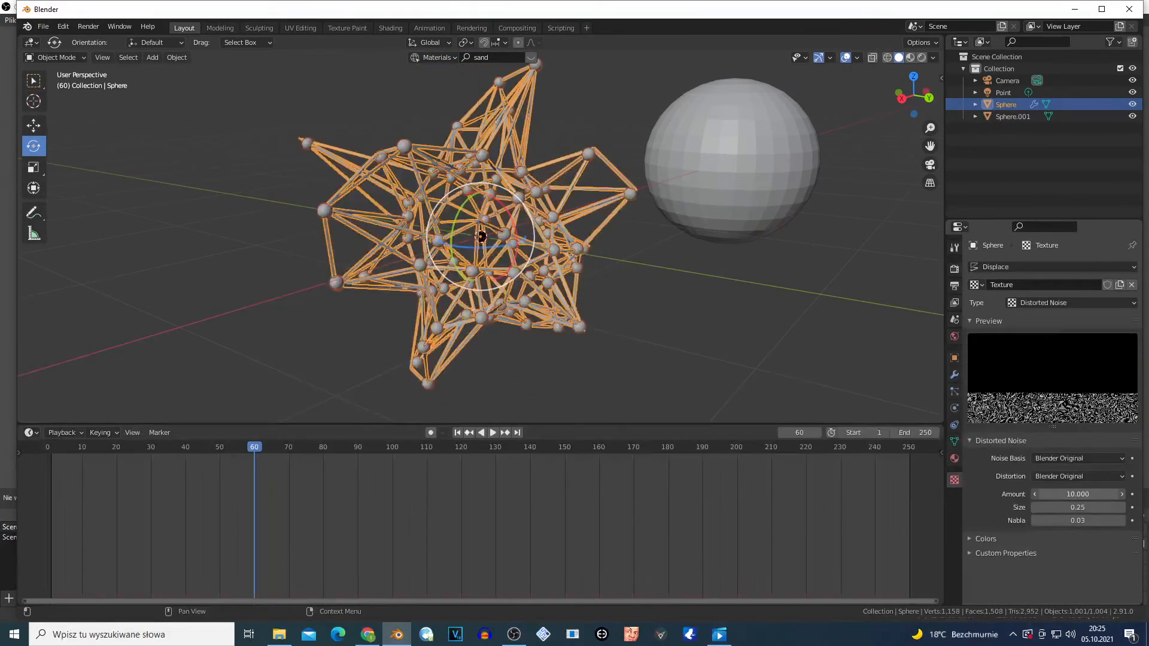
pyautogui.moveTo(1077, 508)
pyautogui.mouseDown()
pyautogui.moveTo(1119, 507)
pyautogui.moveTo(1082, 508)
pyautogui.mouseUp()
pyautogui.scroll(-3, 613, 229)
pyautogui.scroll(2, 644, 291)
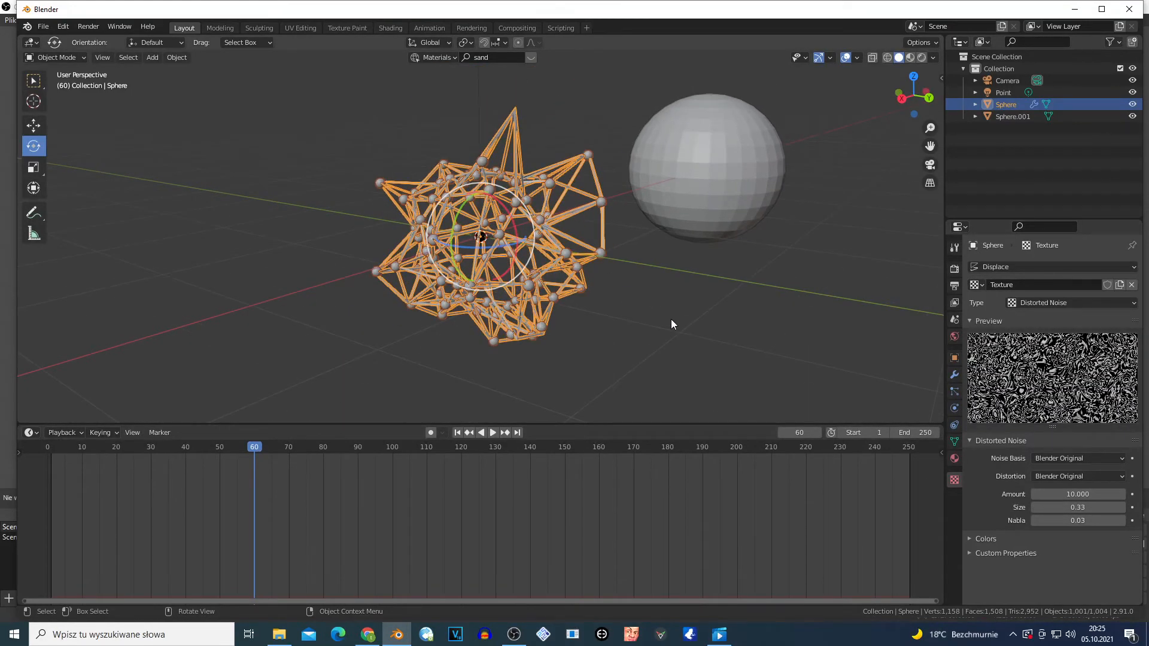
pyautogui.scroll(4, 671, 319)
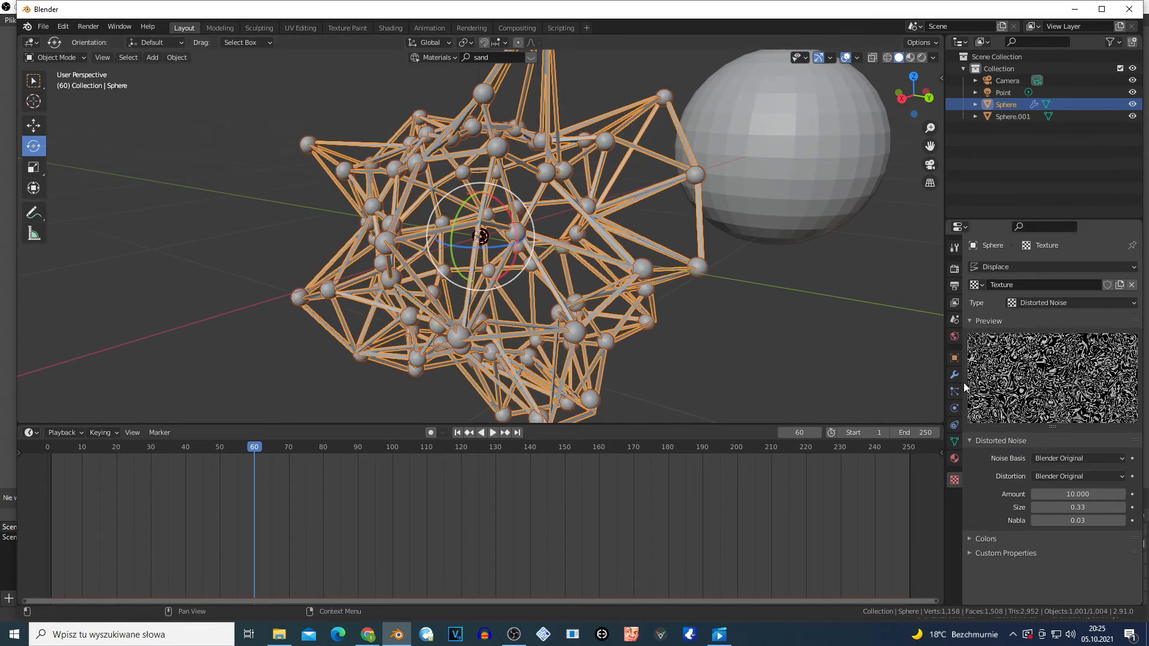
# Step: Try animating the Distorted Noise Amount with keyframes of 10.000 at frame 60 and 0.000 at frame 98
pyautogui.click(955, 375)
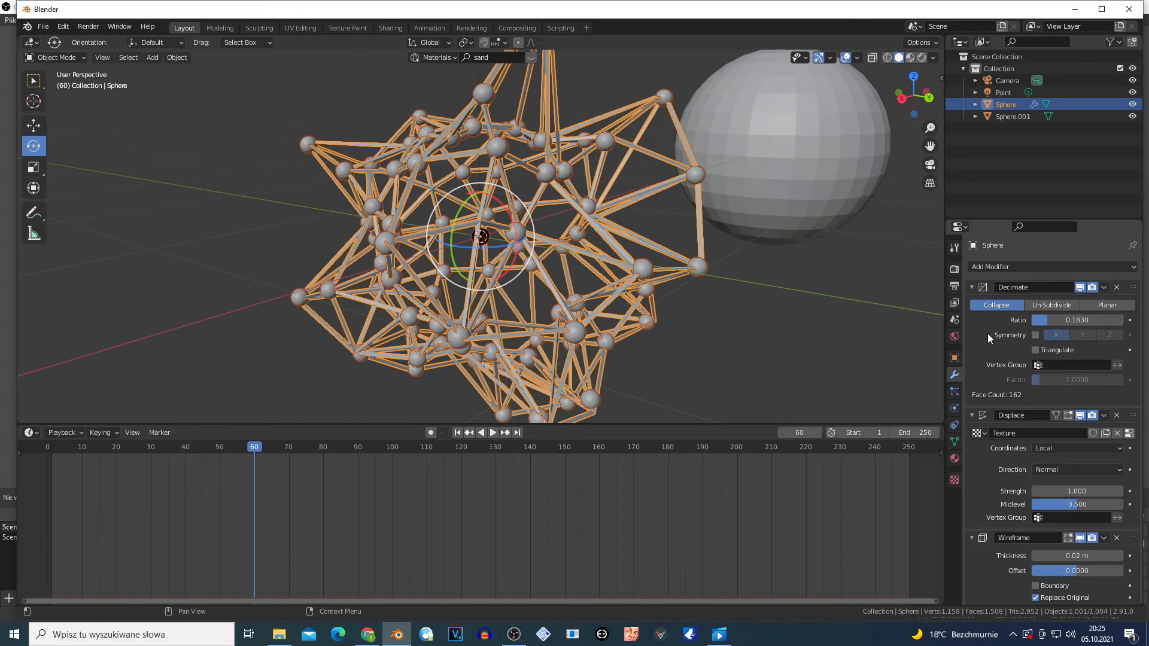
pyautogui.click(955, 480)
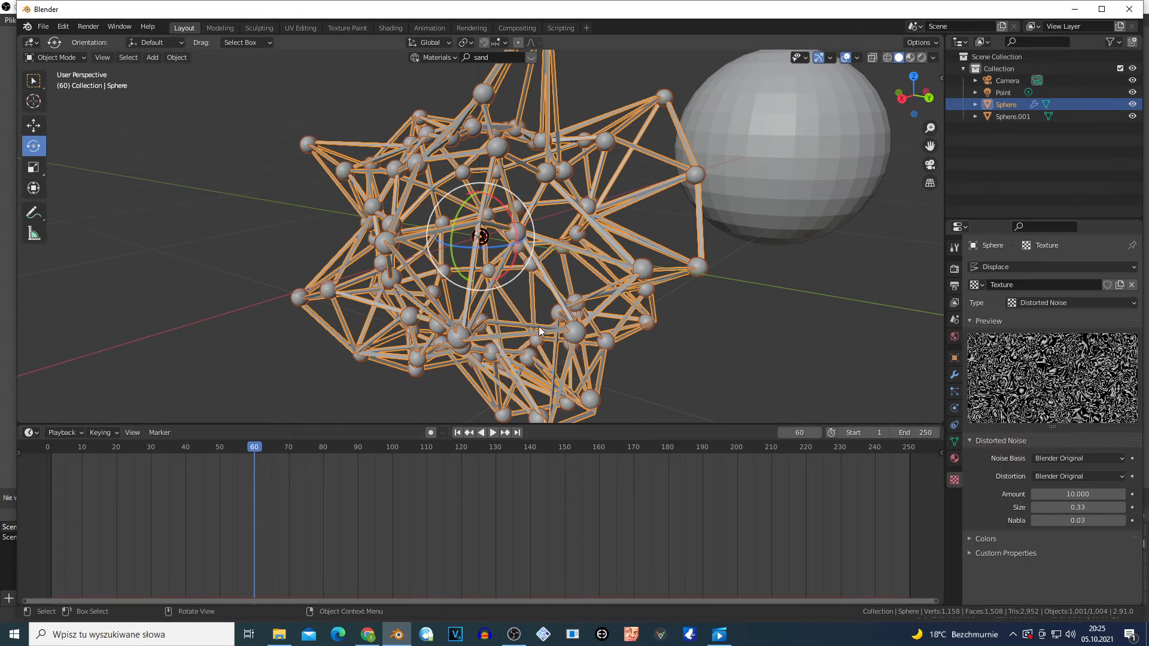
pyautogui.click(1132, 494)
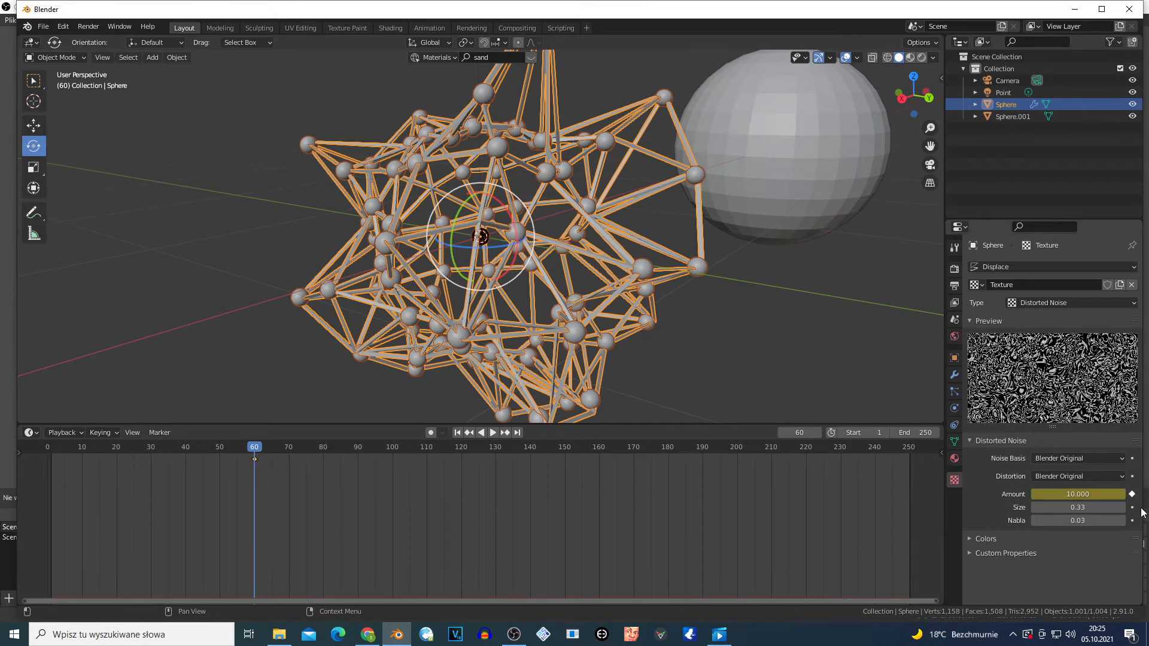
pyautogui.click(385, 449)
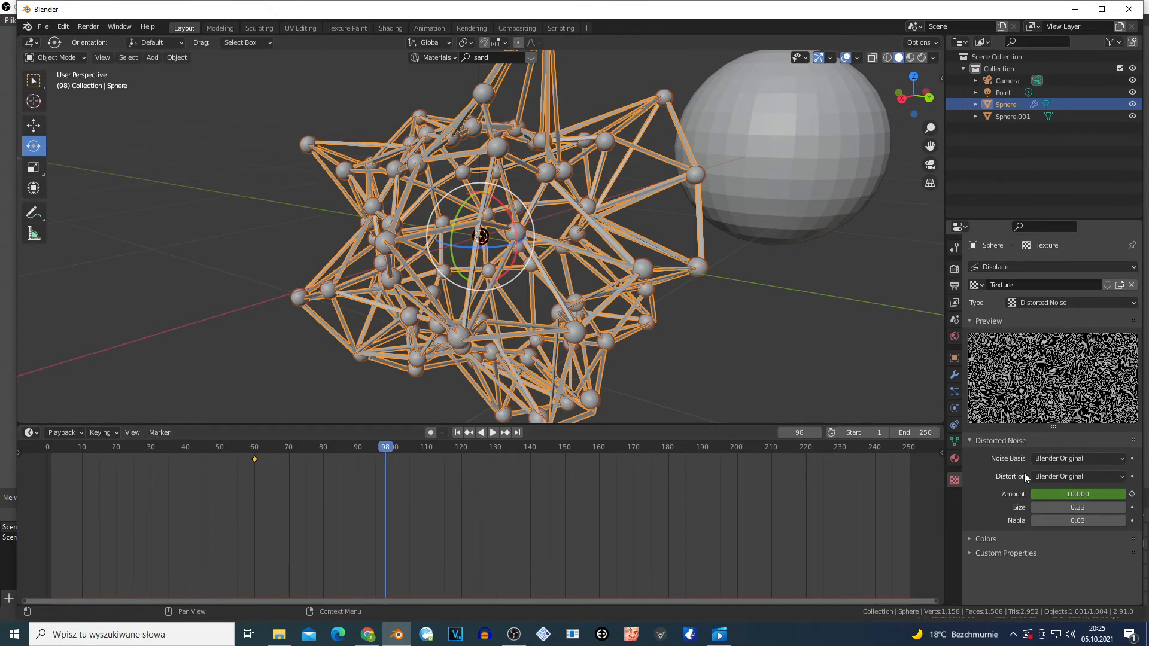
pyautogui.moveTo(1077, 494); pyautogui.dragTo(1033, 495)
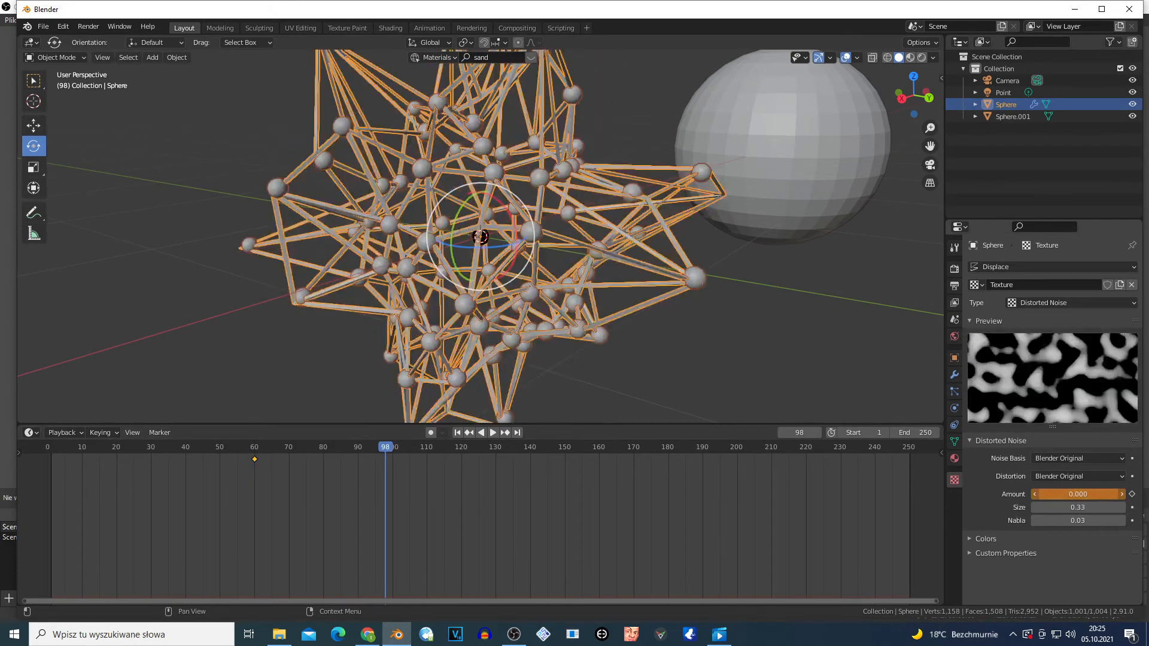
pyautogui.click(1133, 495)
# Step: Delete the noise Amount keyframes from the timeline and leave the current frame at 55
pyautogui.moveTo(459, 529); pyautogui.dragTo(238, 453)
pyautogui.click(238, 450)
pyautogui.press('x')
pyautogui.click(239, 459)
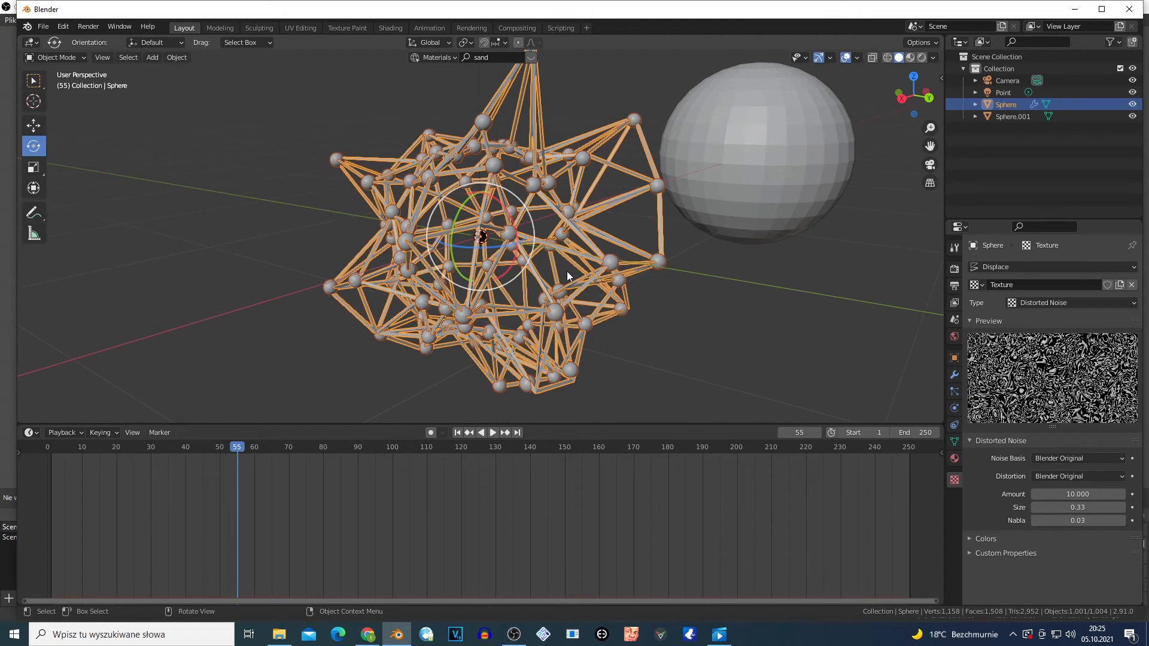
# Step: Add a circle empty with a 1 m radius at the world origin
pyautogui.hotkey('shift', 'a')
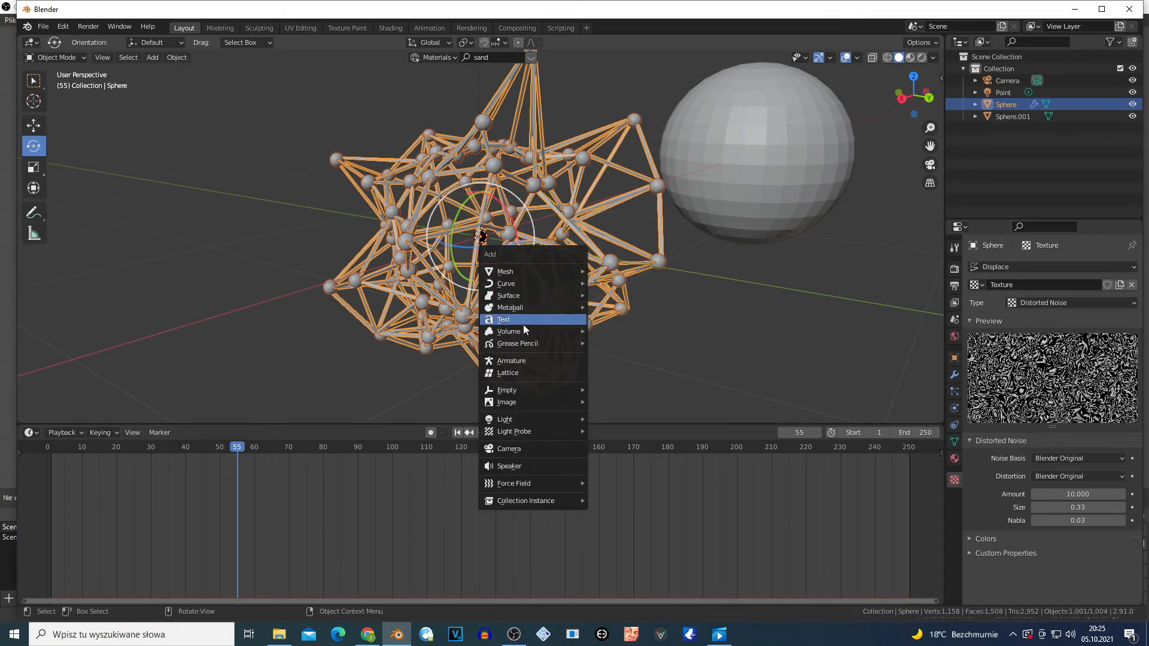
pyautogui.moveTo(518, 284)
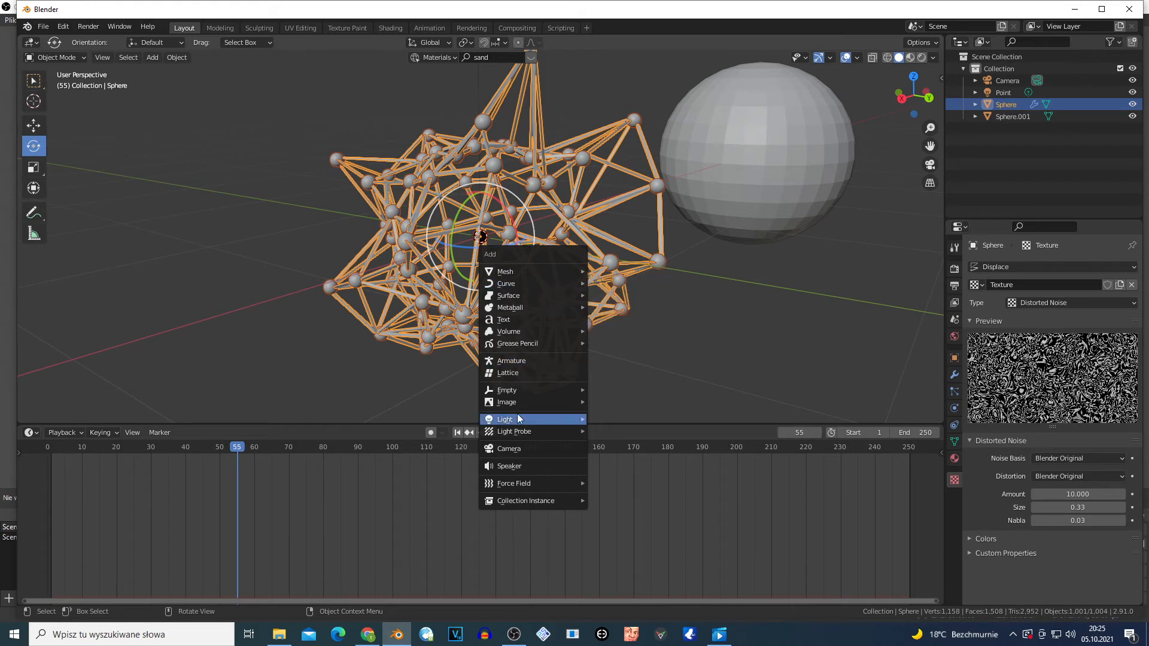
pyautogui.moveTo(528, 389)
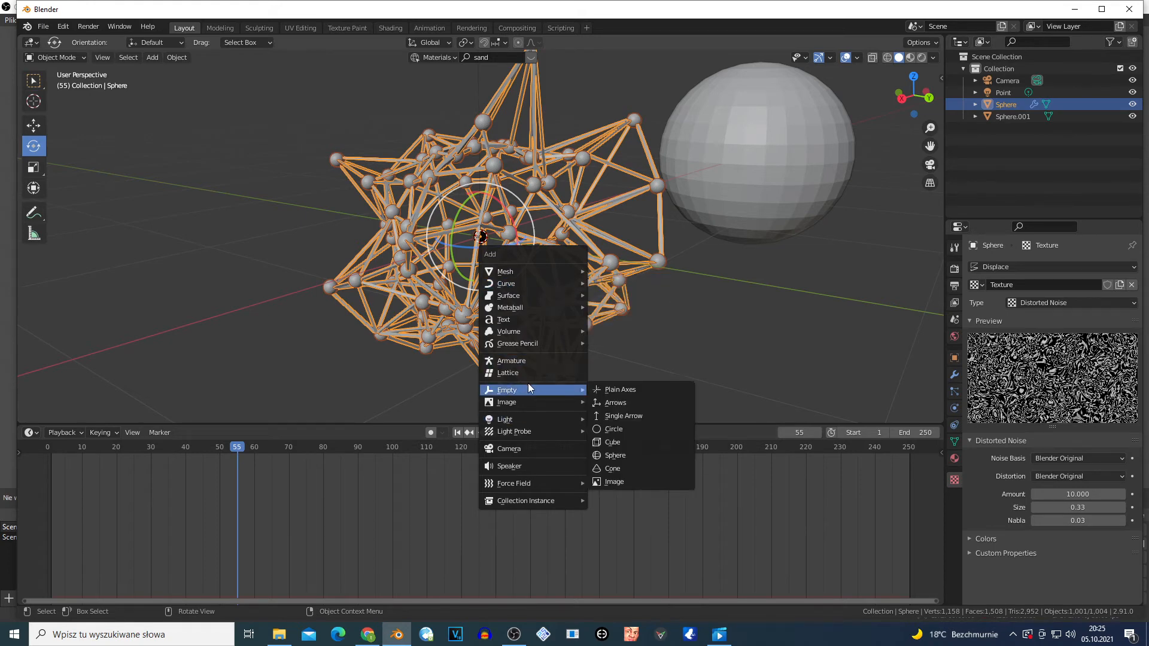
pyautogui.click(631, 427)
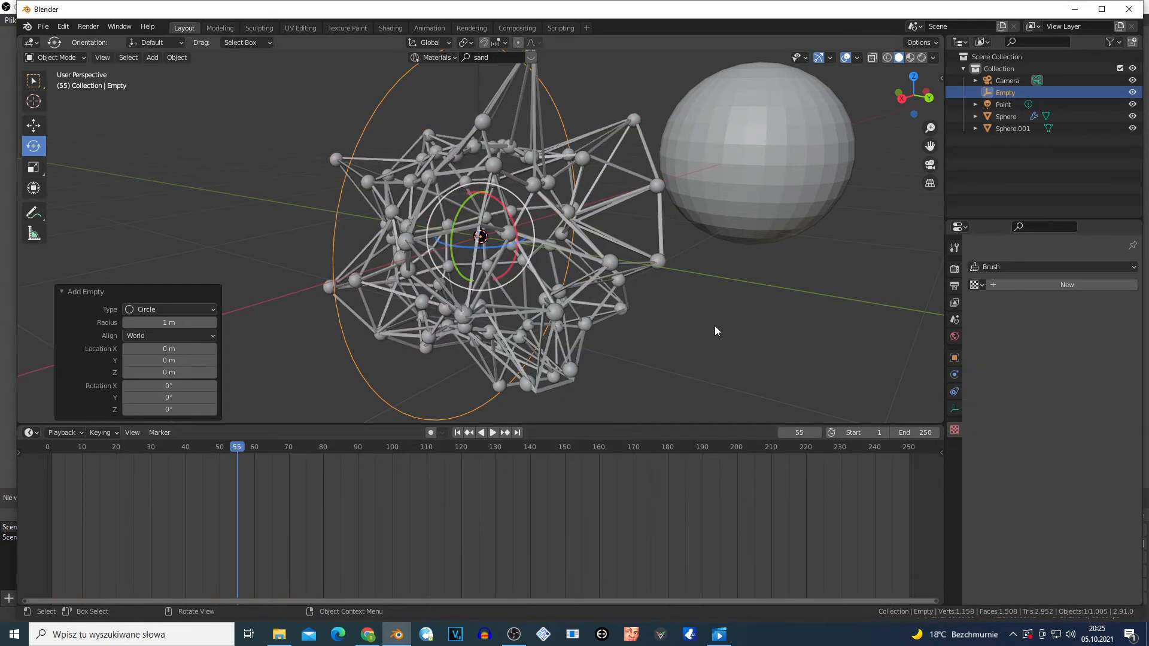
# Step: Set the wireframe sphere's Displace texture coordinates to Object and pick the circle empty as the coordinate object
pyautogui.click(611, 261)
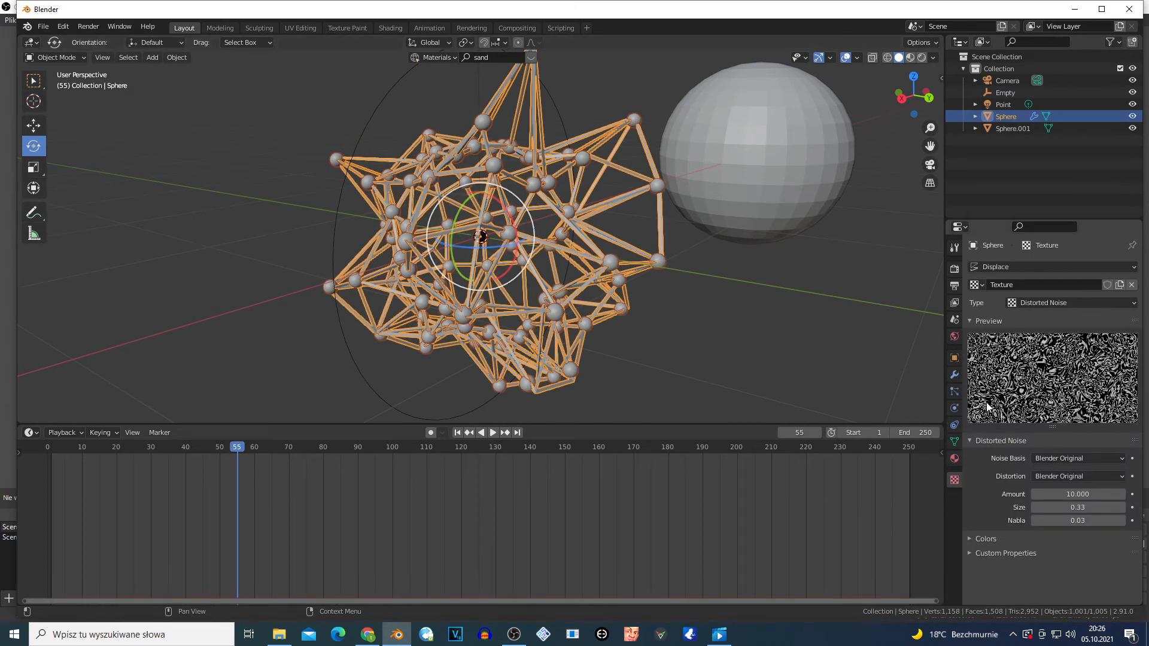
pyautogui.click(955, 376)
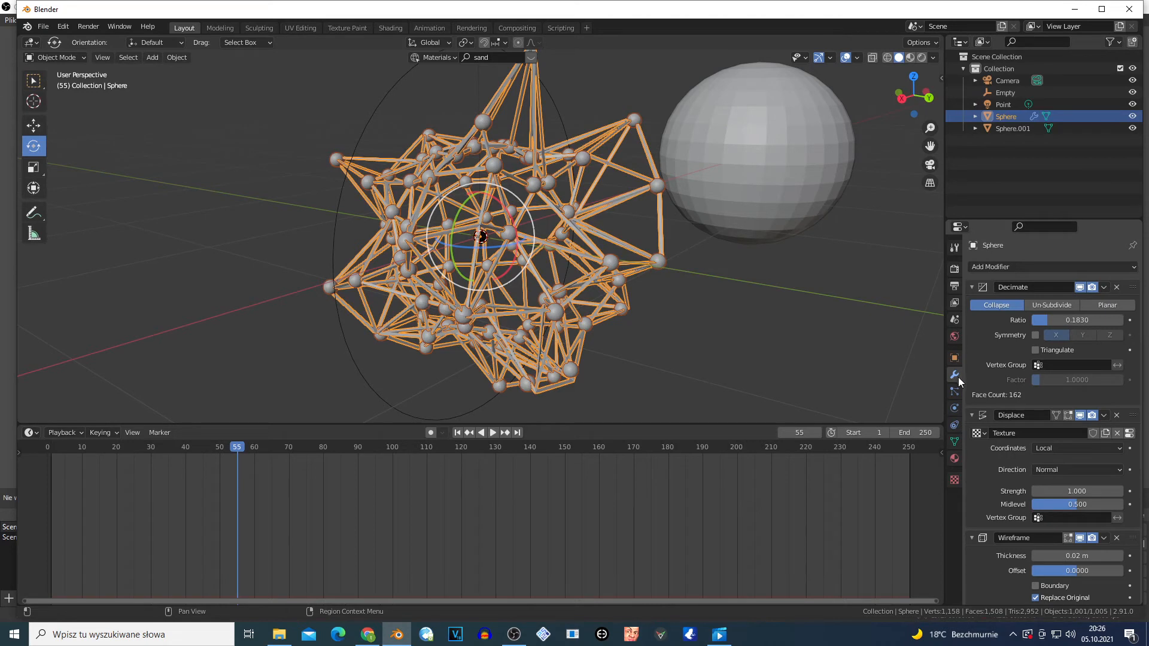
pyautogui.scroll(-3, 1055, 405)
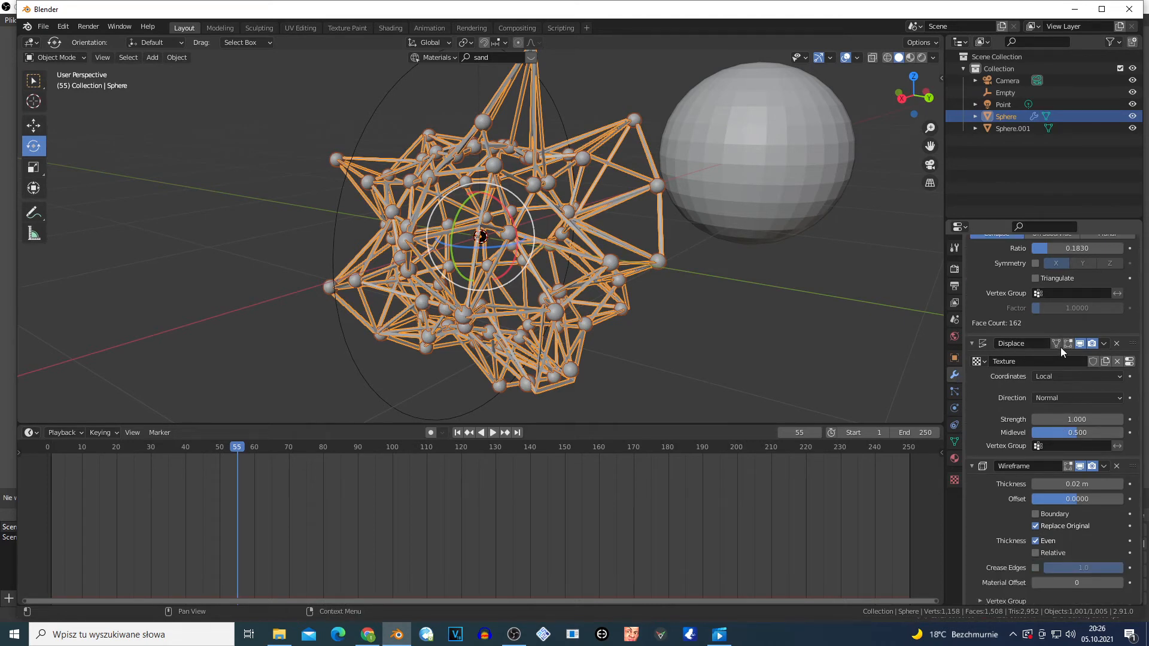
pyautogui.scroll(-1, 1080, 351)
pyautogui.click(1076, 356)
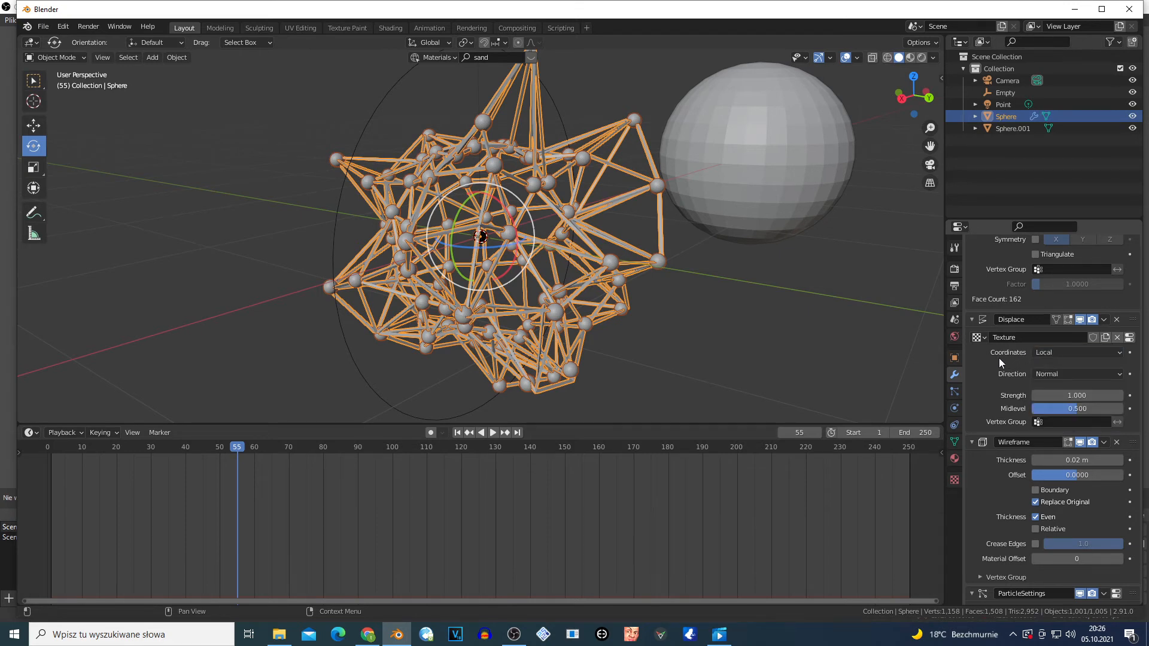
pyautogui.click(1061, 352)
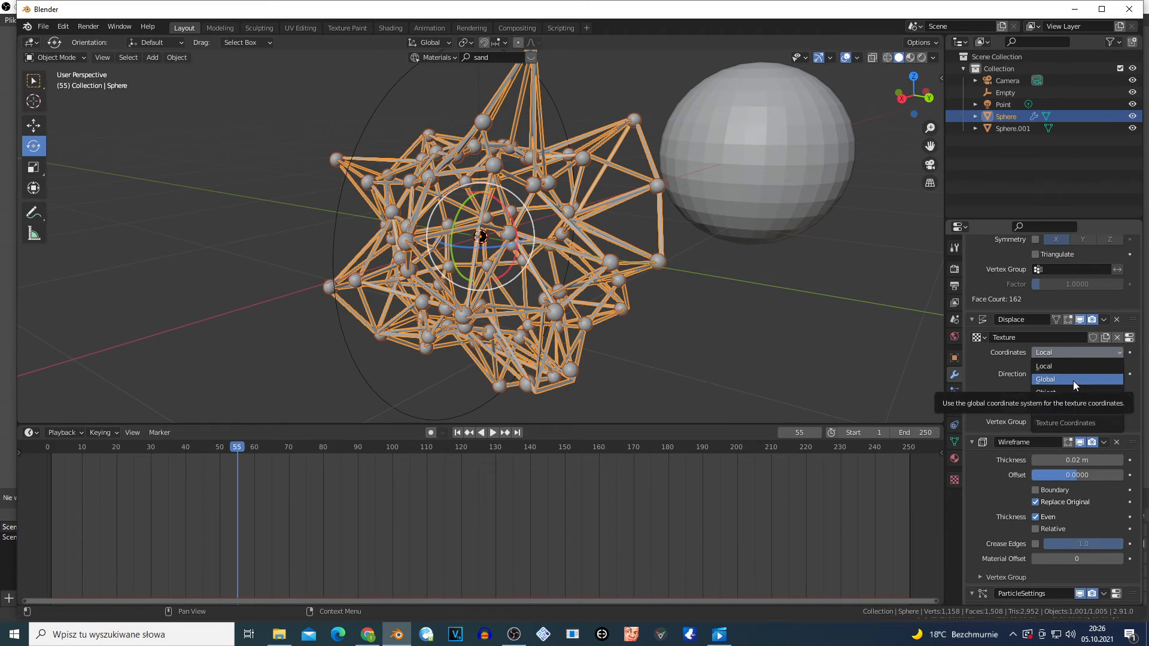
pyautogui.click(1073, 379)
pyautogui.click(1072, 352)
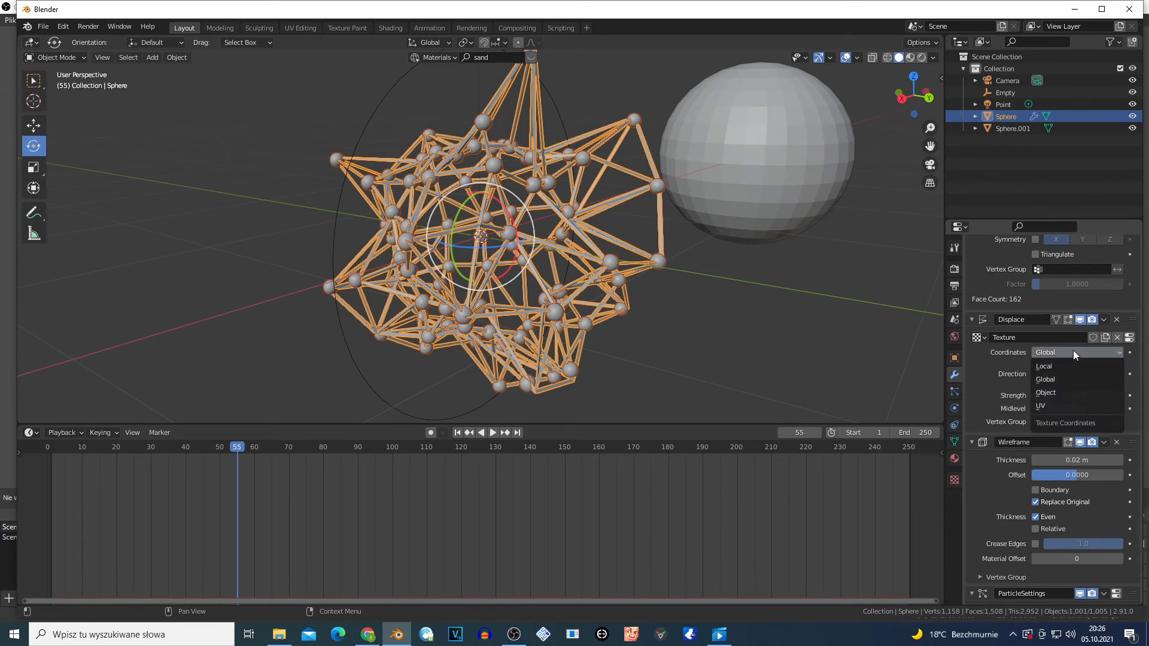
pyautogui.click(1067, 392)
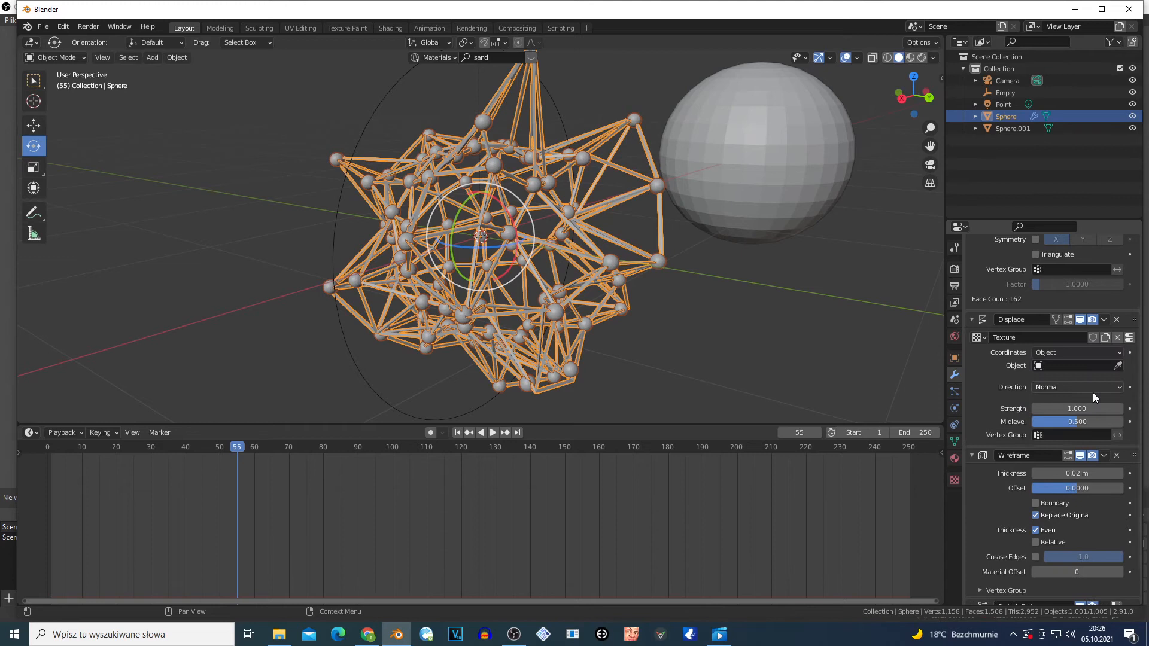
pyautogui.click(1119, 366)
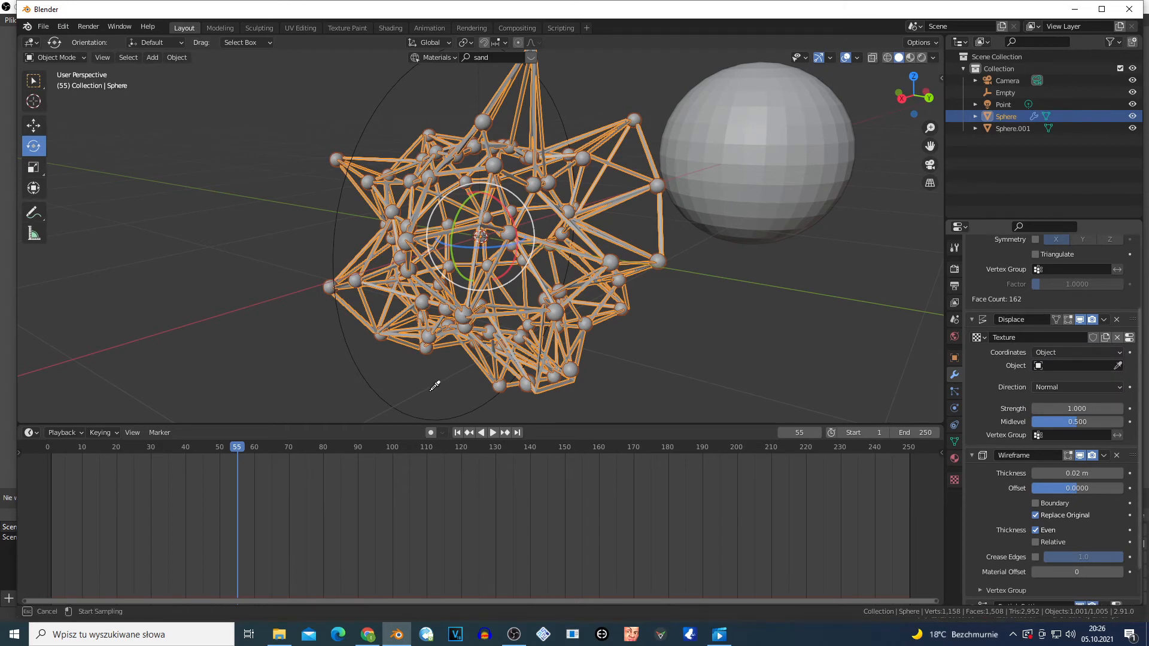
pyautogui.click(394, 408)
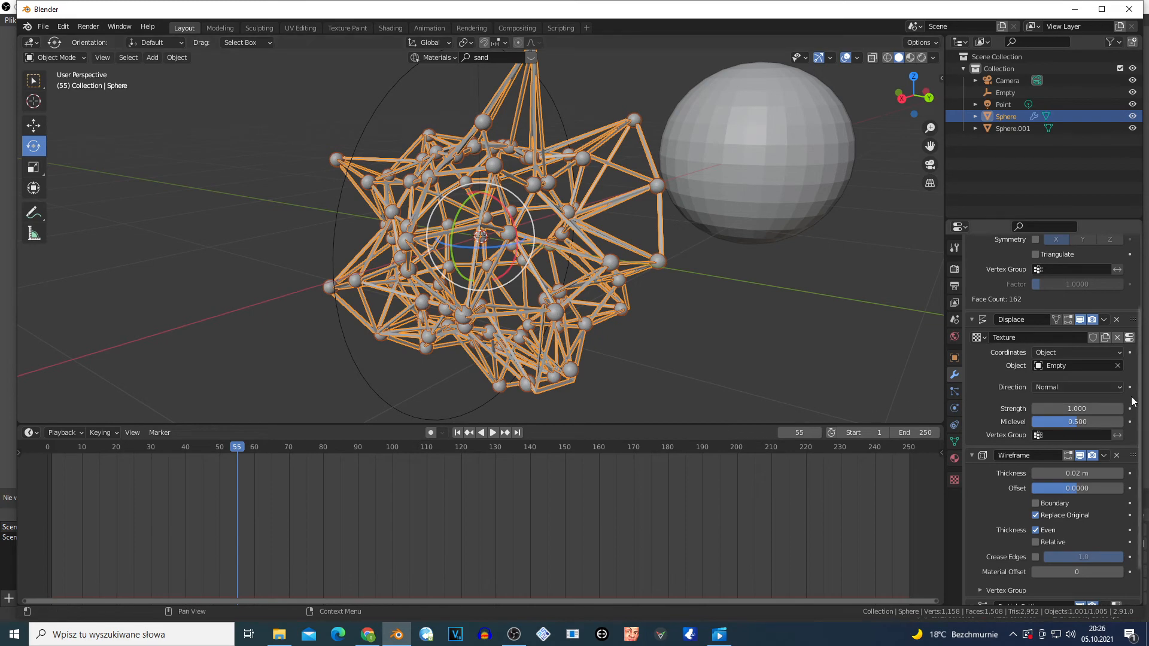
# Step: Move the circle empty away from the wireframe sphere to about X -1.22 m, Y 1.42 m, Z 0.25 m
pyautogui.click(387, 407)
pyautogui.press('g')
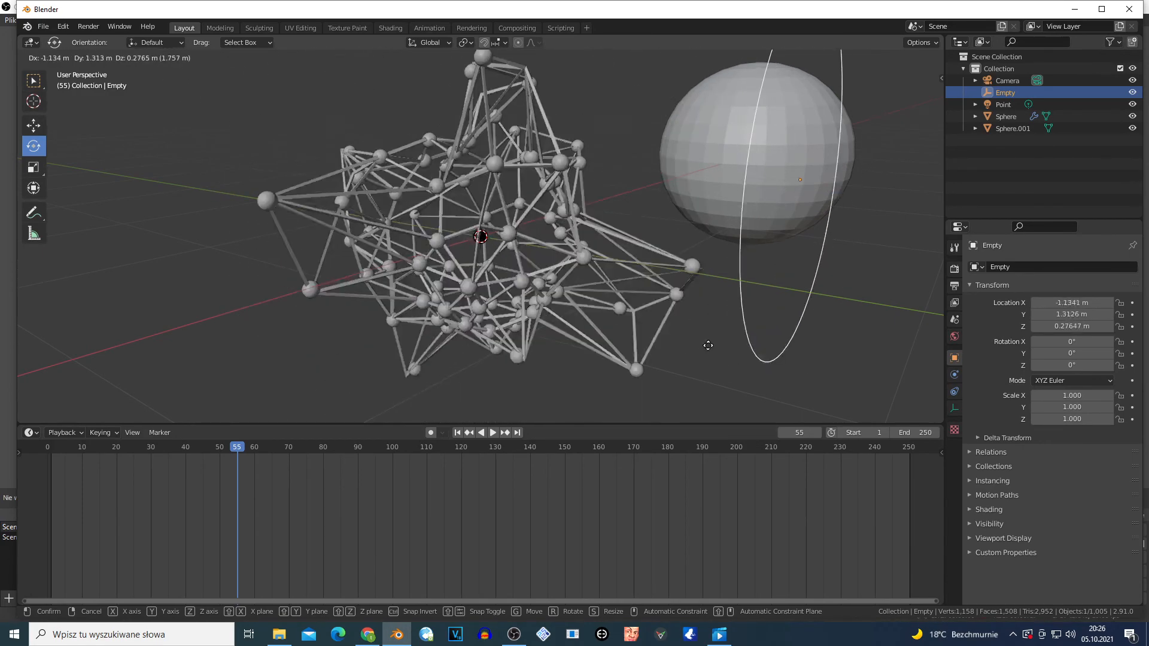
pyautogui.click(731, 354)
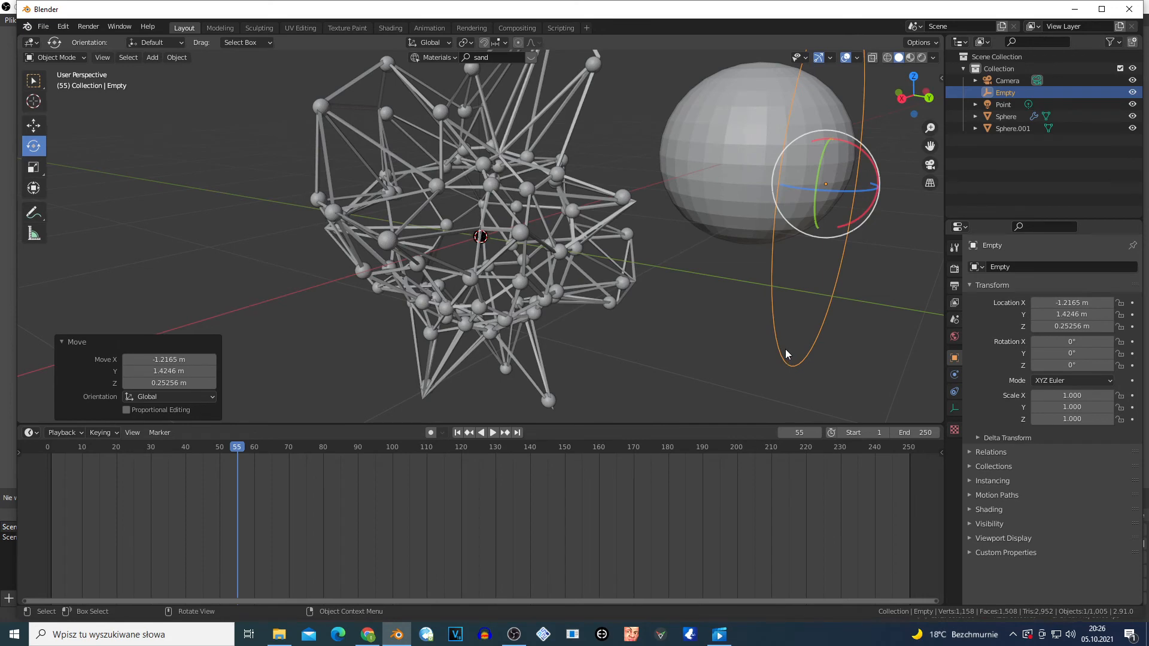
# Step: Keyframe the circle empty's X, Y and Z location at frame 55
pyautogui.click(577, 284)
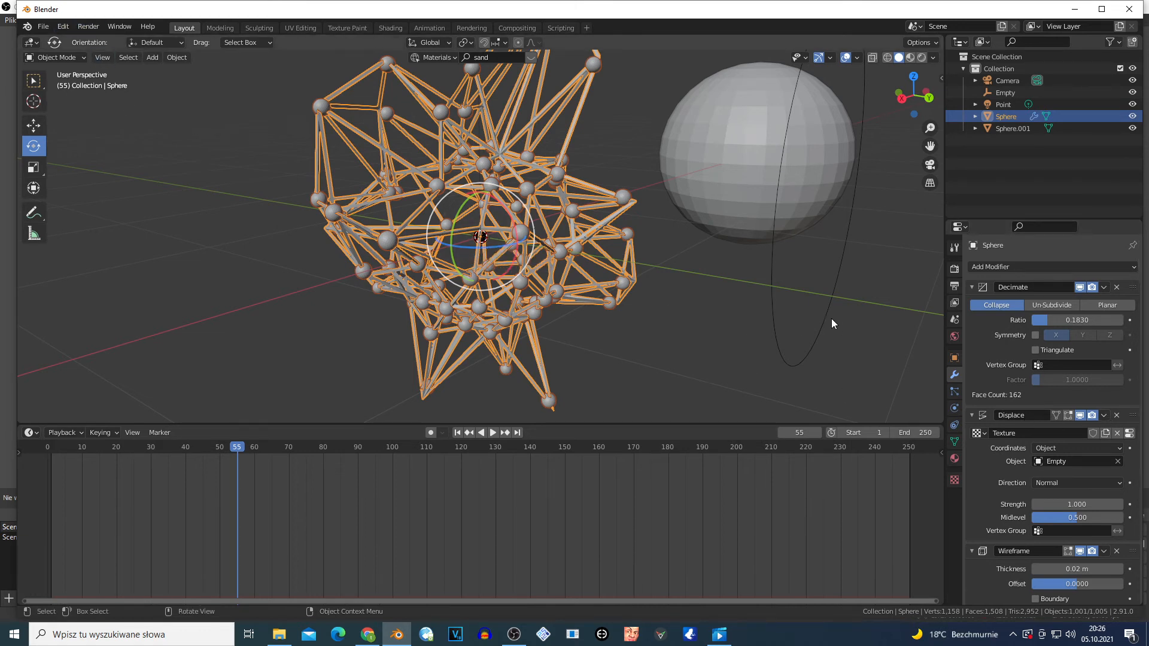
pyautogui.click(785, 356)
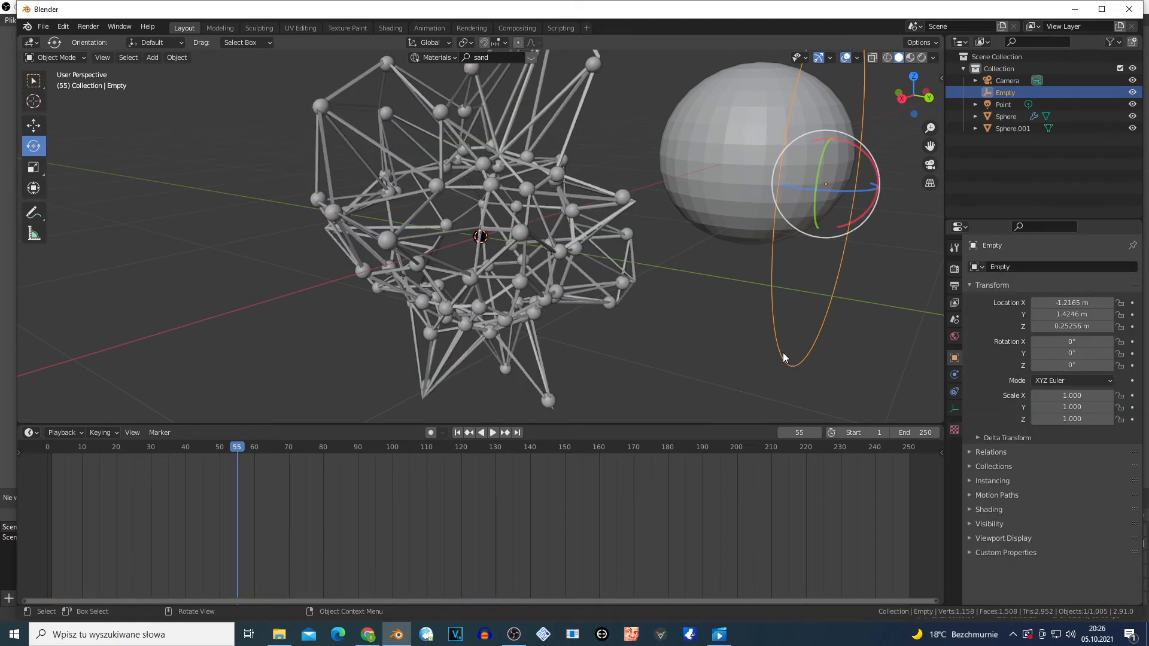
pyautogui.click(1132, 303)
pyautogui.click(1132, 314)
pyautogui.click(1132, 327)
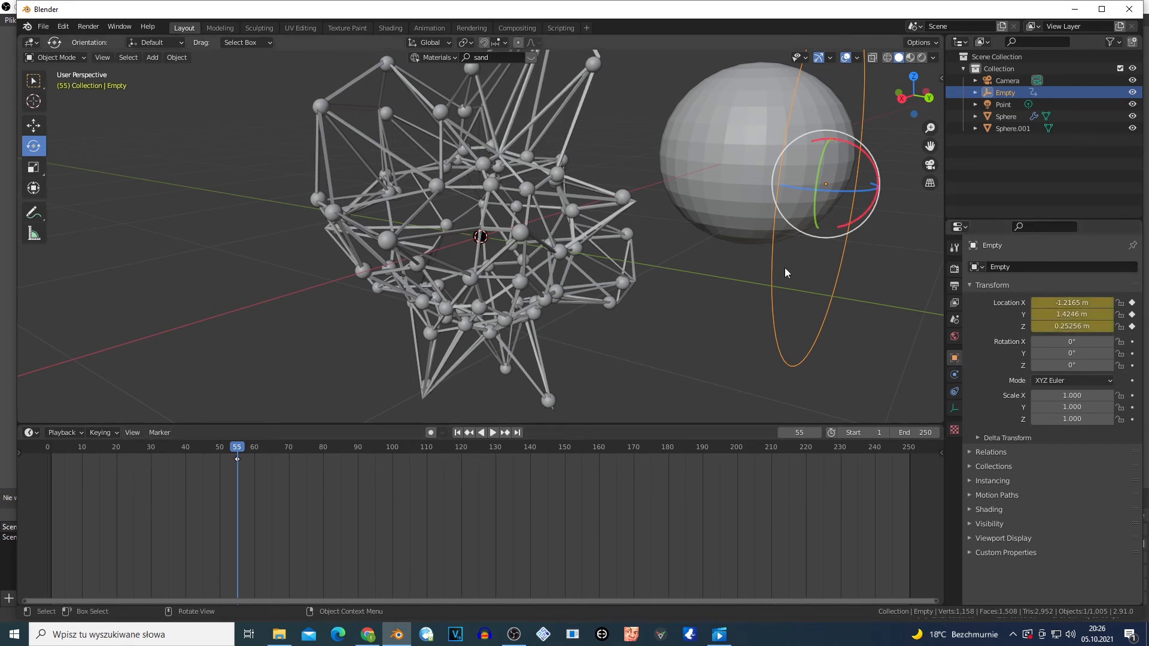
# Step: At frame 121, set the circle empty's X location to about 3.11 m and keyframe its location
pyautogui.click(464, 452)
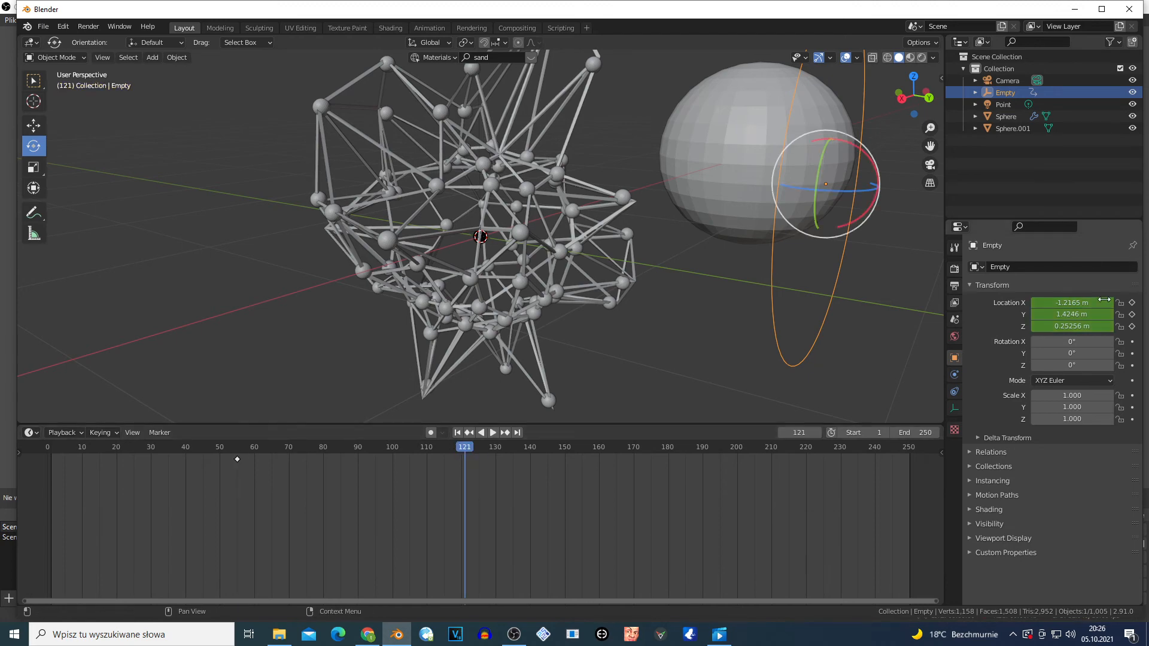
pyautogui.moveTo(1105, 302); pyautogui.dragTo(1137, 302)
pyautogui.click(1132, 303)
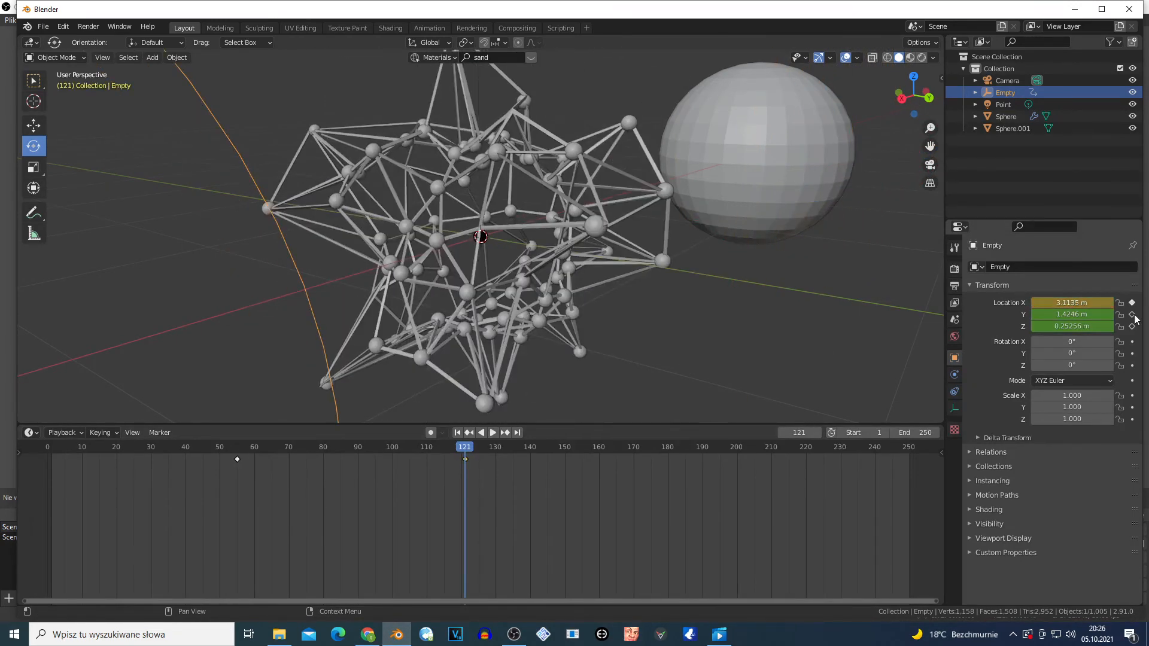
pyautogui.click(1131, 326)
# Step: Play the animation from frame 54 while flying around the wireframe sphere, and stop playback
pyautogui.click(235, 450)
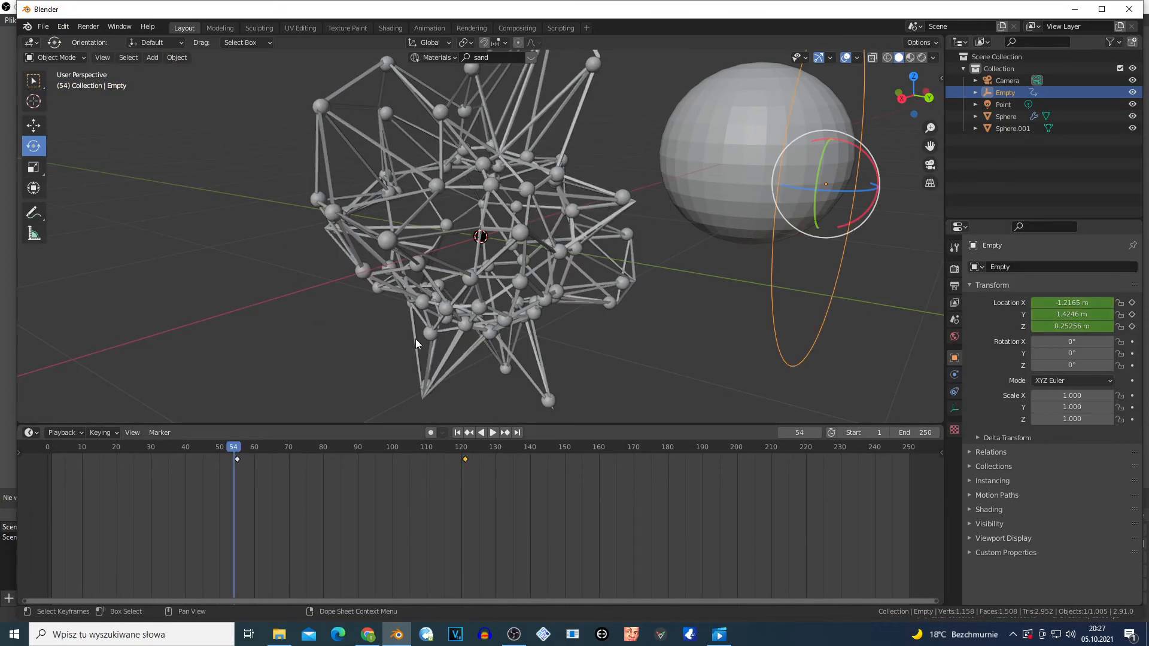
pyautogui.press('space')
pyautogui.hotkey('shift', '`')
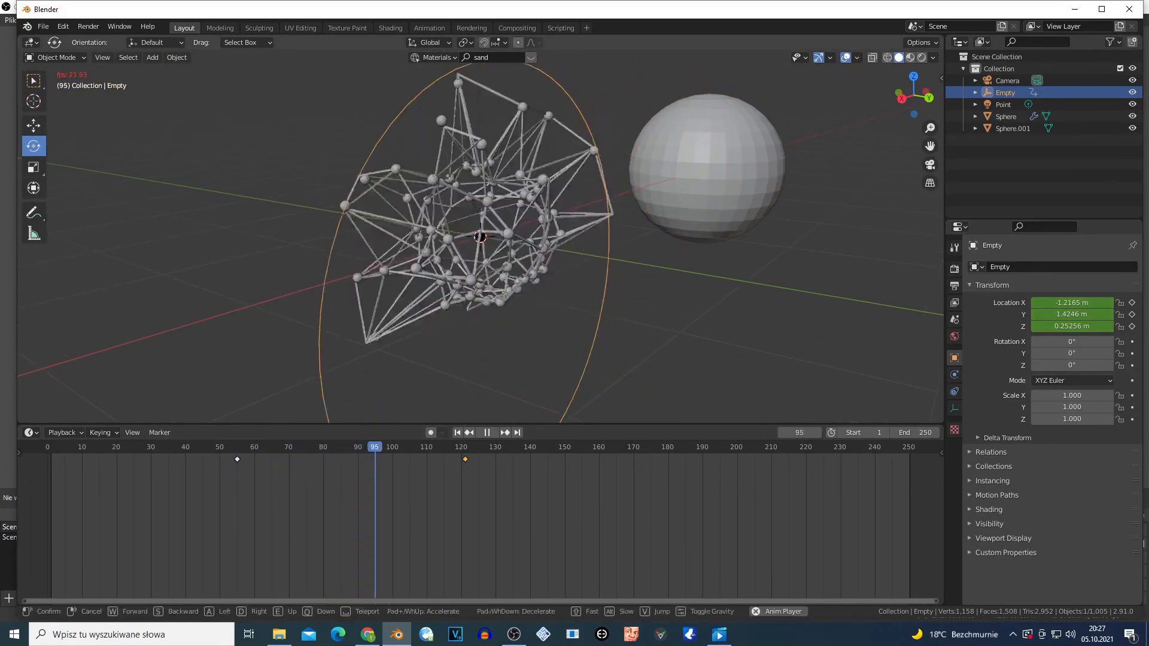
pyautogui.press('d')
pyautogui.press('w')
pyautogui.press('d')
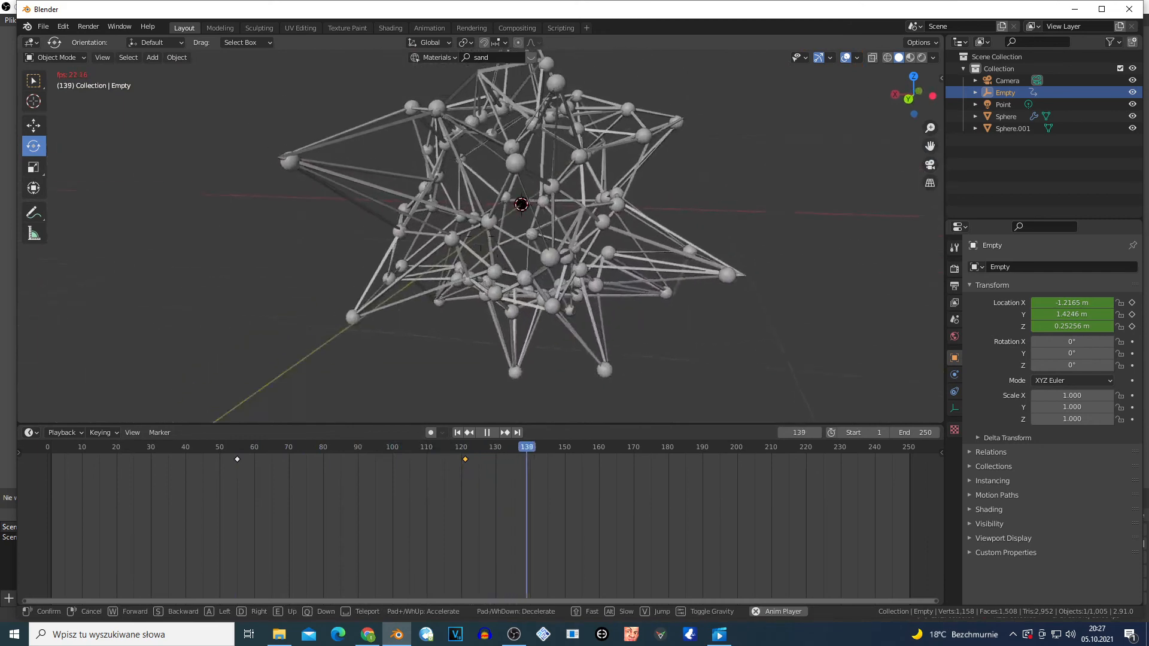
pyautogui.press('e')
pyautogui.click(481, 237)
pyautogui.press('space')
# Step: Replay the deformation from frame 56, return to that frame and deselect the circle empty
pyautogui.click(243, 453)
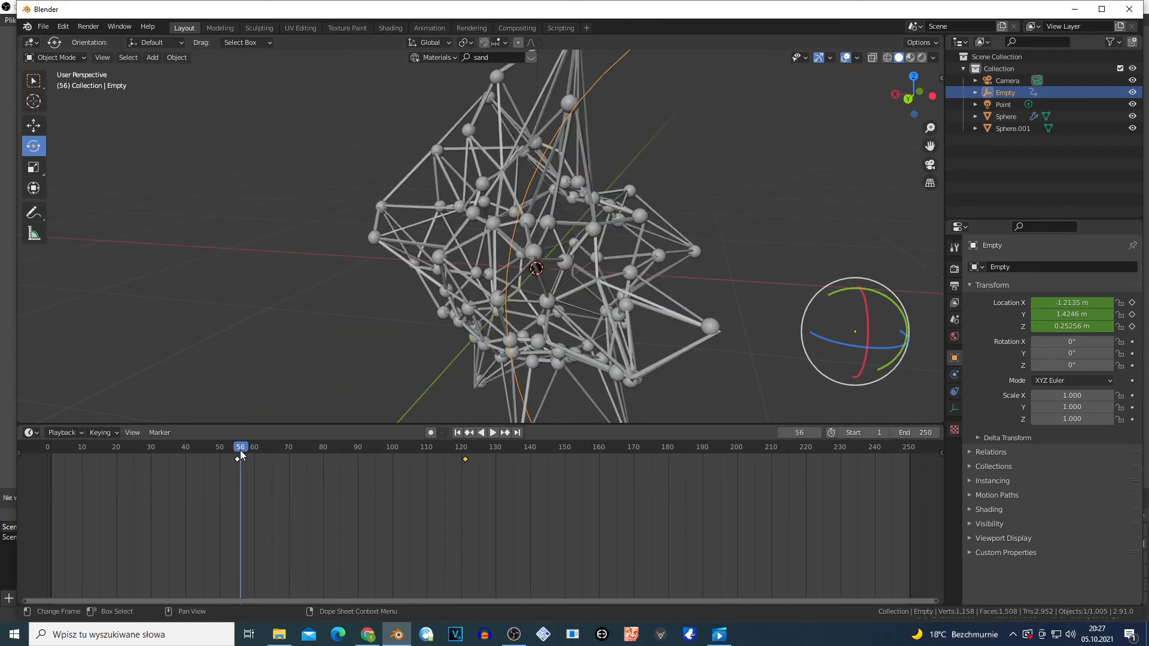
pyautogui.press('space')
pyautogui.moveTo(475, 468); pyautogui.dragTo(240, 470)
pyautogui.press('space')
pyautogui.click(715, 192)
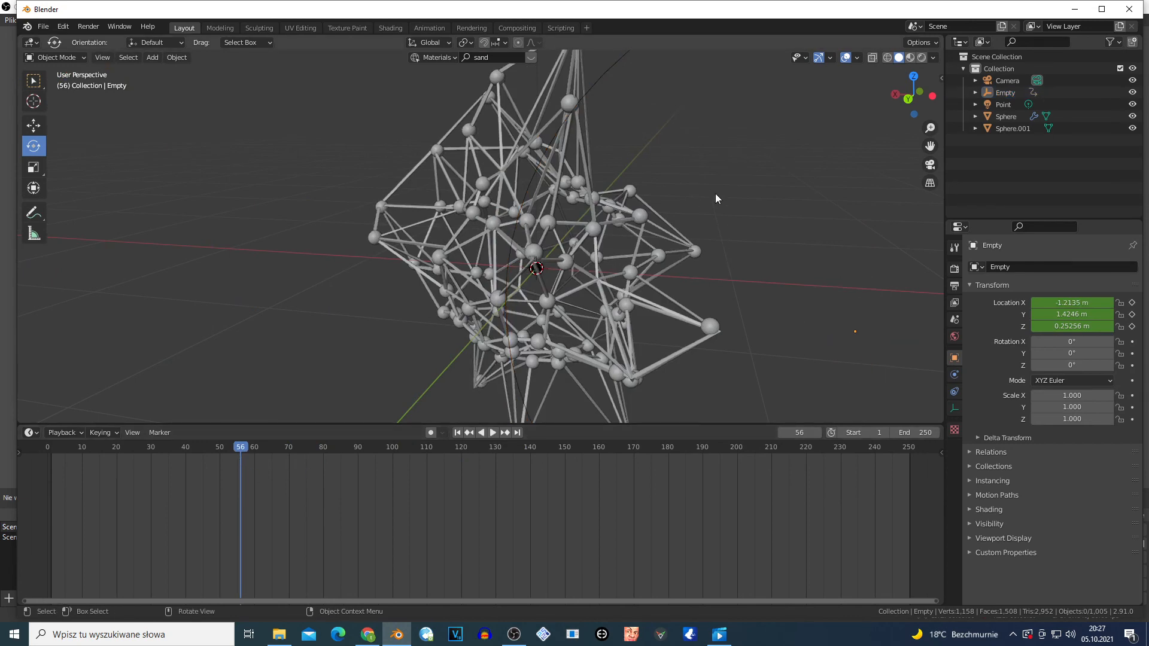
# Step: Check the instanced UV sphere's vertex count in Edit Mode and return to Object Mode
pyautogui.scroll(-4, 716, 193)
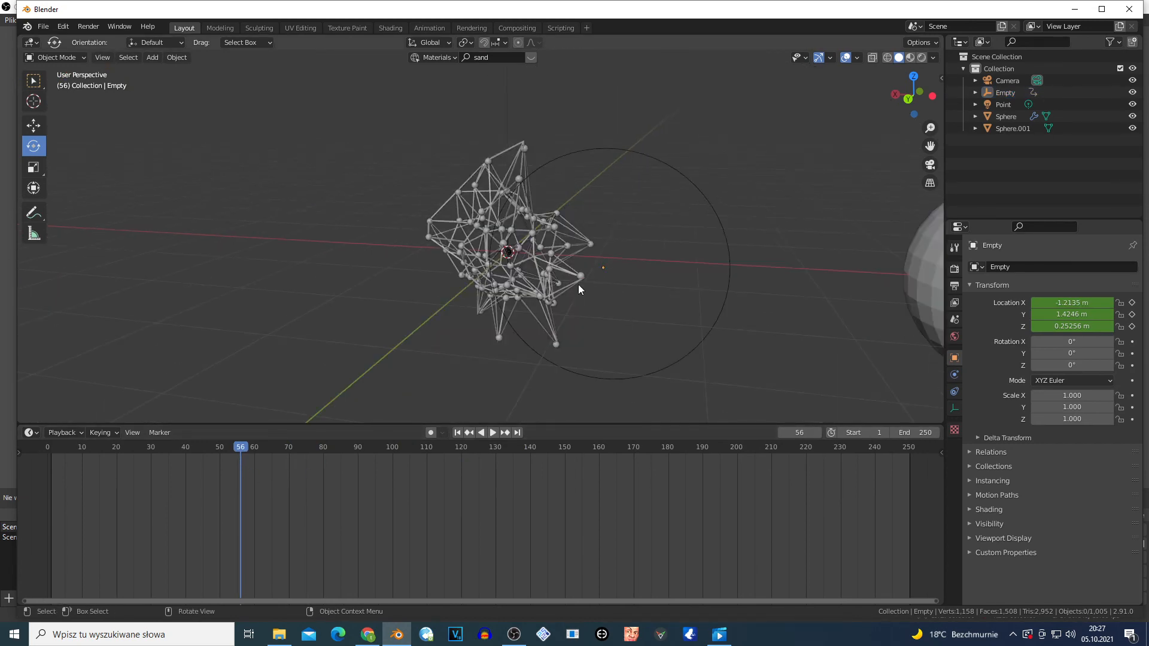
pyautogui.click(508, 241)
pyautogui.scroll(-3, 787, 282)
pyautogui.scroll(6, 748, 293)
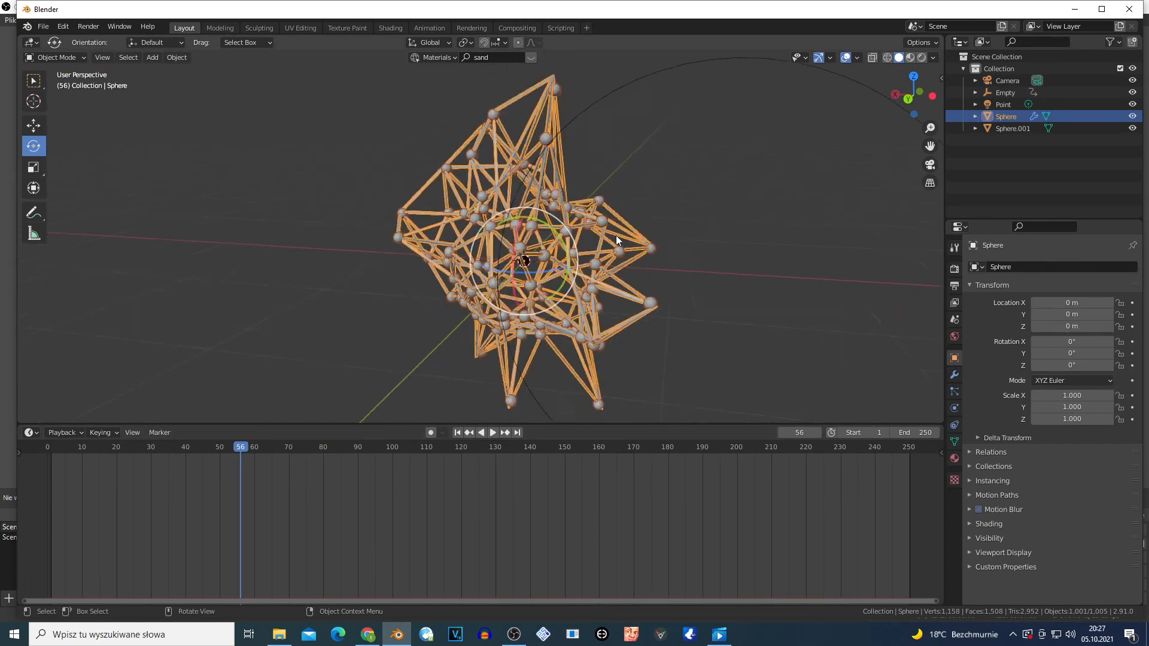
pyautogui.scroll(-5, 866, 290)
pyautogui.click(814, 267)
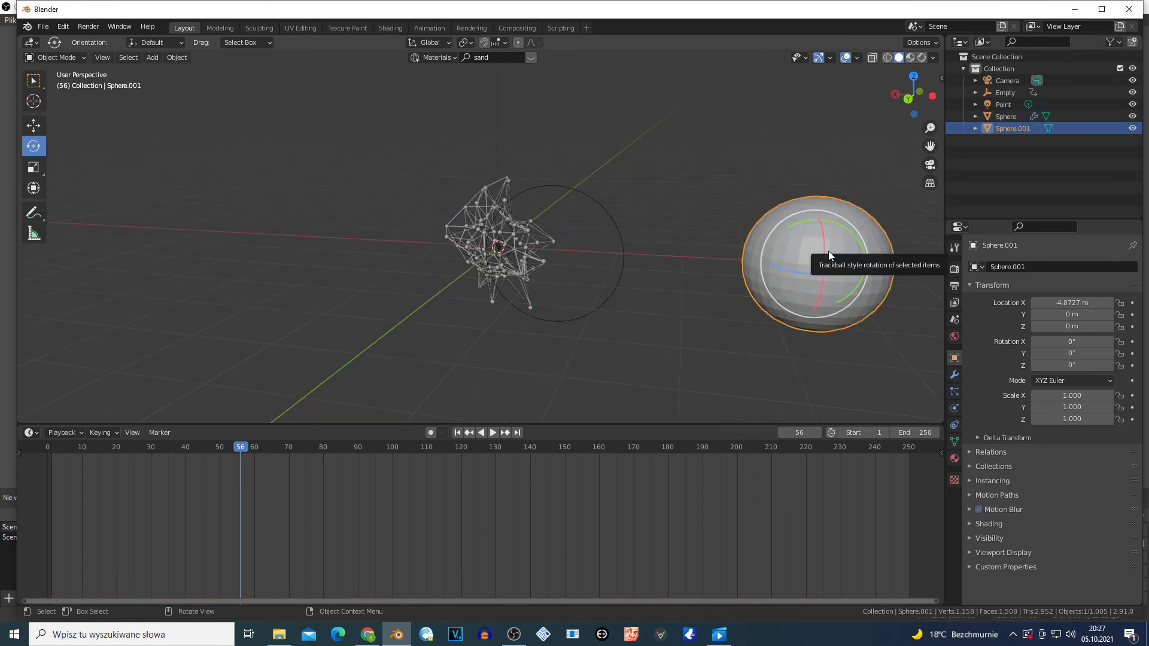
pyautogui.press('Tab')
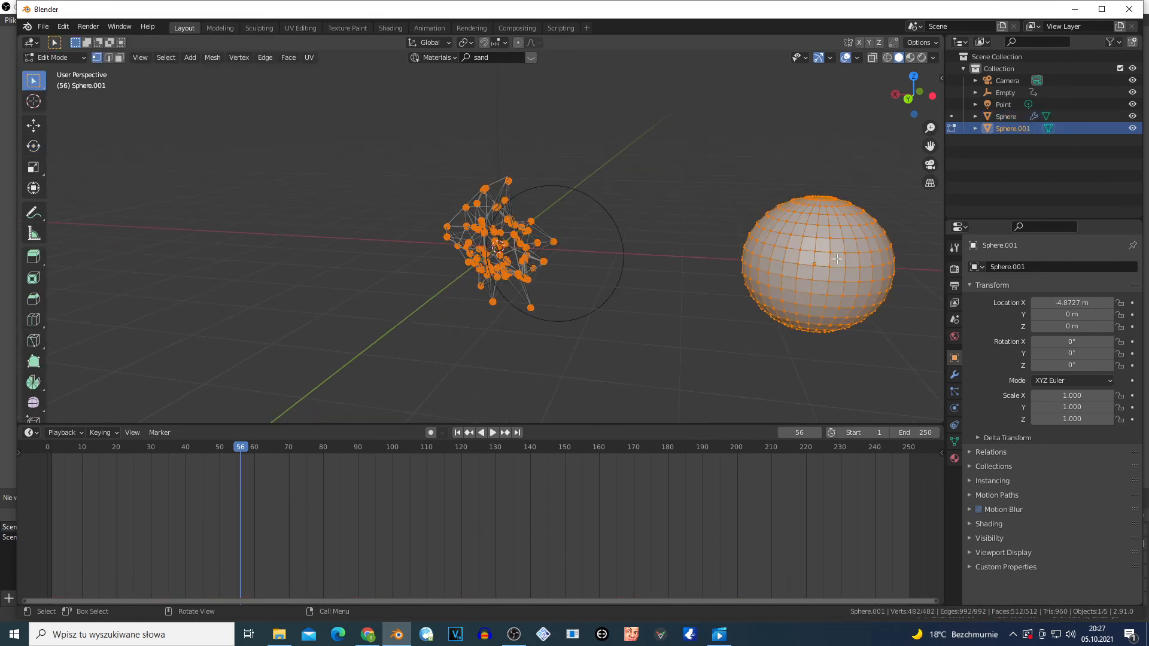
pyautogui.rightClick(936, 611)
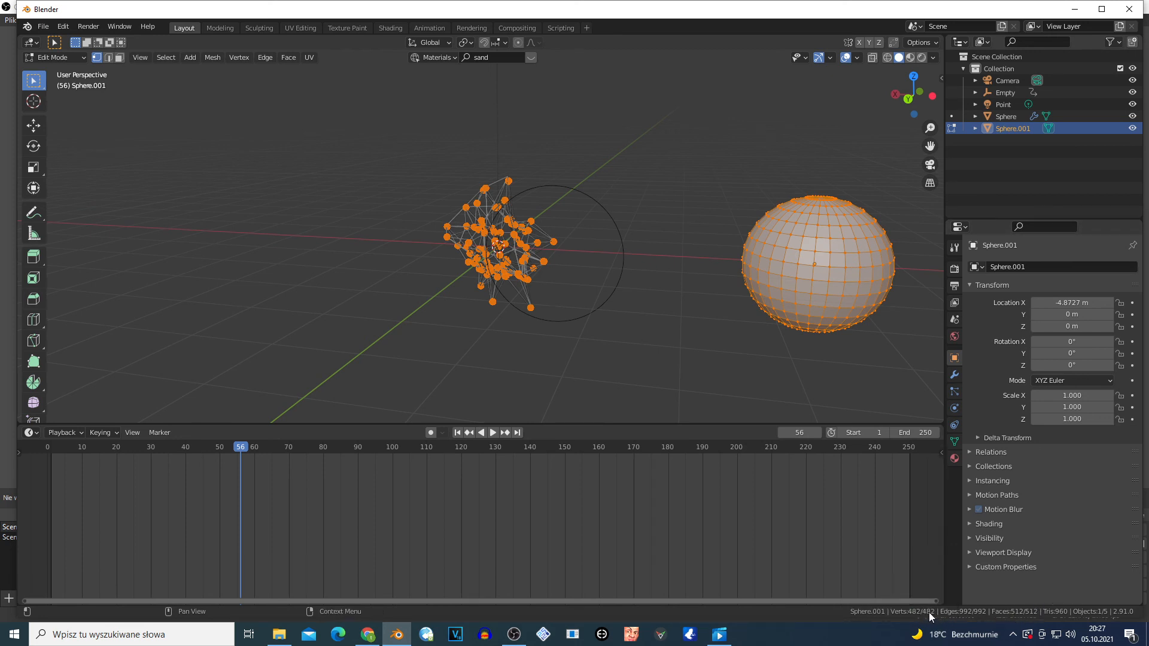
pyautogui.click(672, 237)
pyautogui.press('Tab')
# Step: Examine the wireframe and its vertex spheres up close, and view the UV sphere's modifier settings
pyautogui.scroll(4, 688, 290)
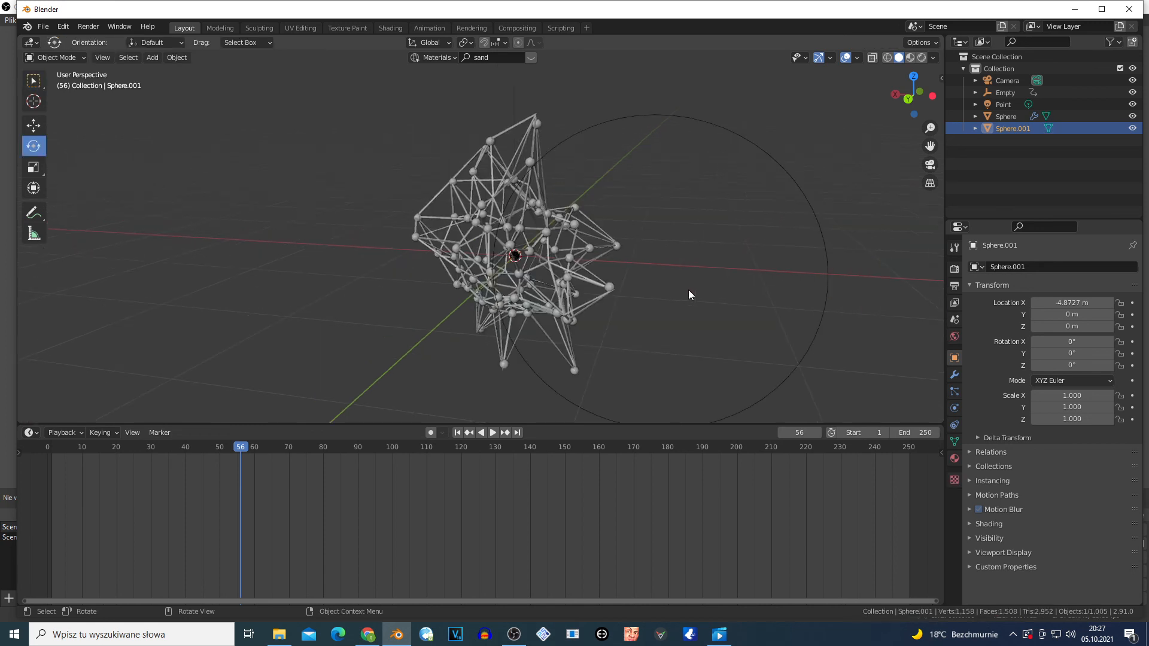
pyautogui.scroll(2, 688, 290)
pyautogui.scroll(-4, 725, 235)
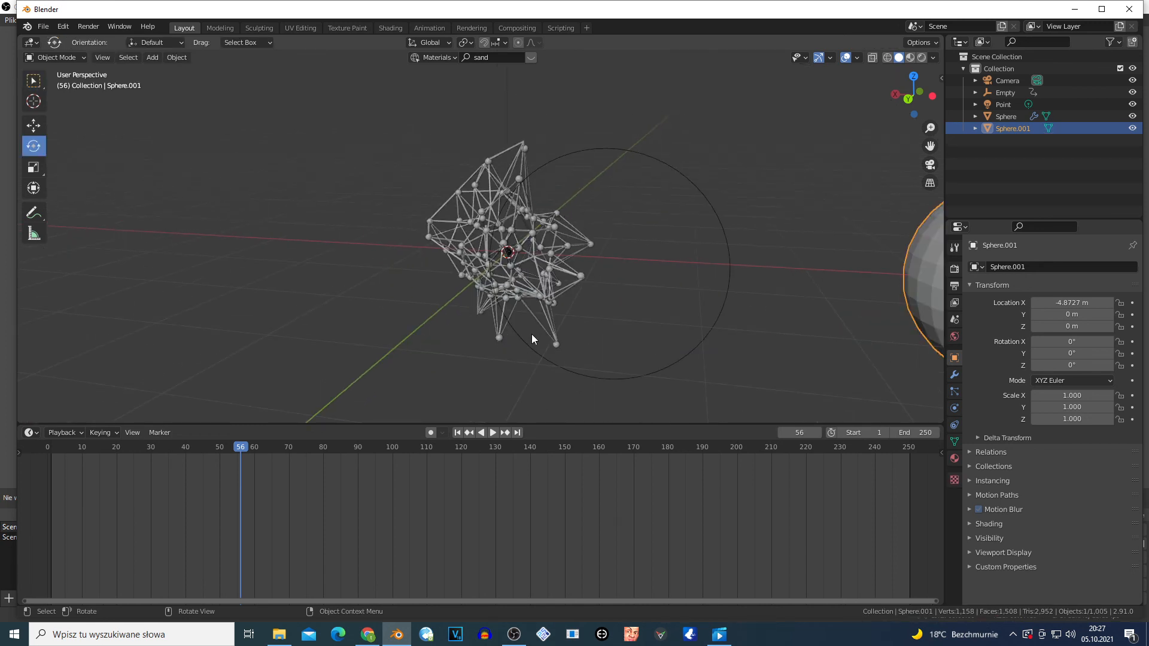
pyautogui.click(517, 274)
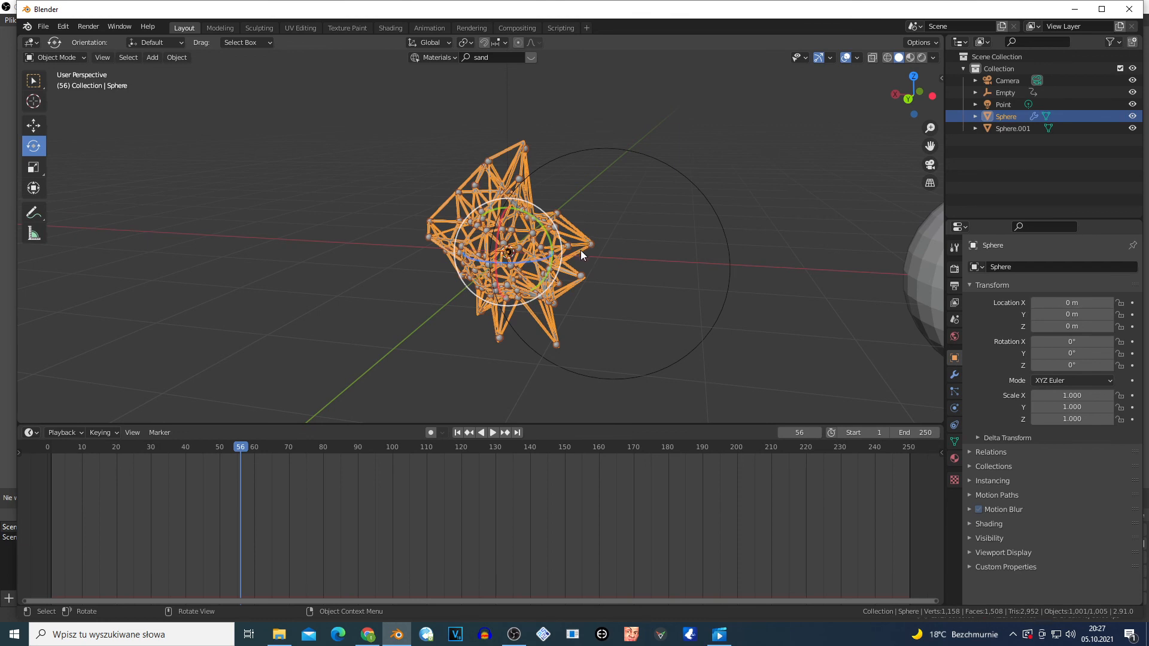
pyautogui.scroll(3, 629, 305)
pyautogui.scroll(-3, 641, 304)
pyautogui.click(954, 247)
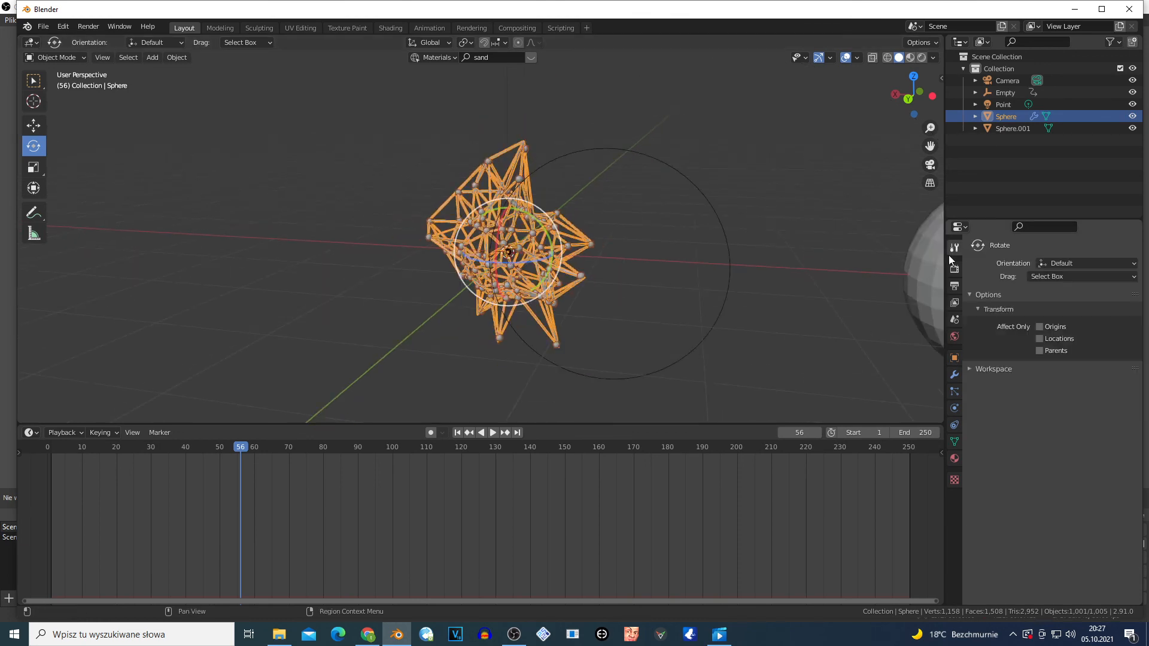
pyautogui.click(925, 257)
pyautogui.scroll(5, 538, 303)
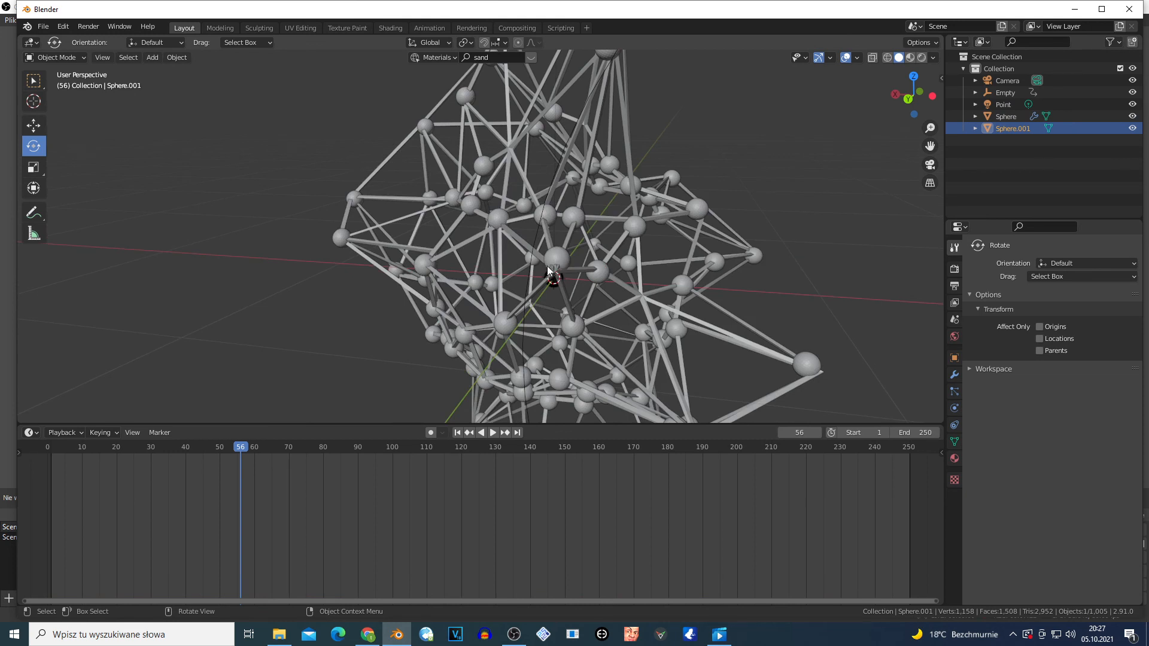
pyautogui.scroll(5, 549, 272)
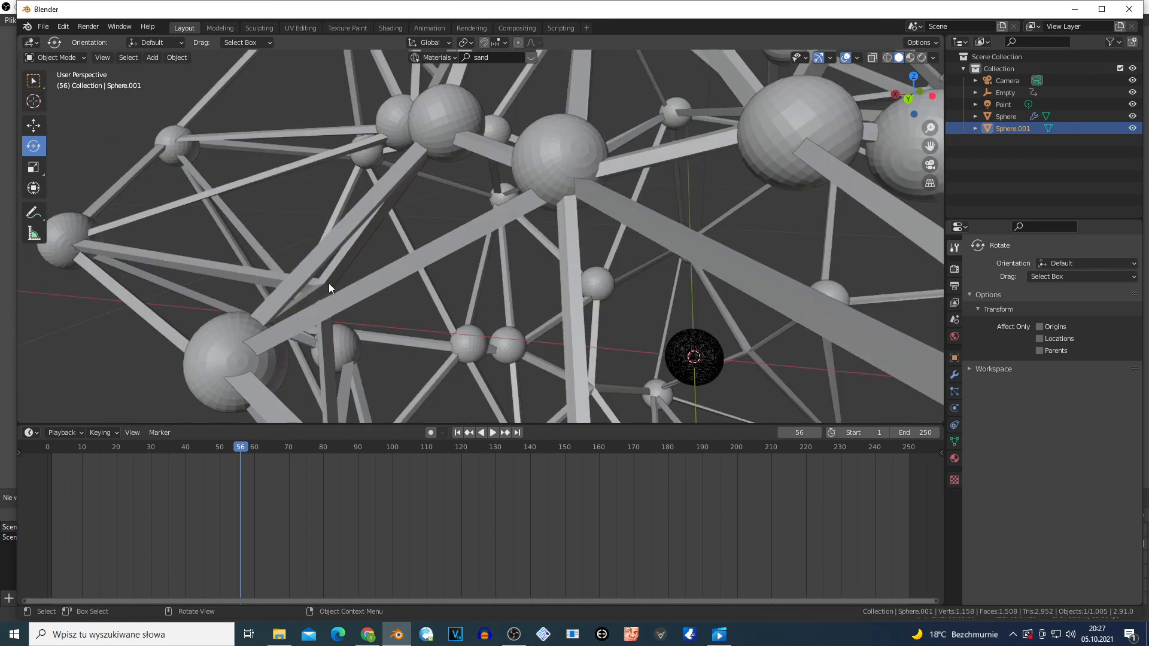
pyautogui.click(953, 376)
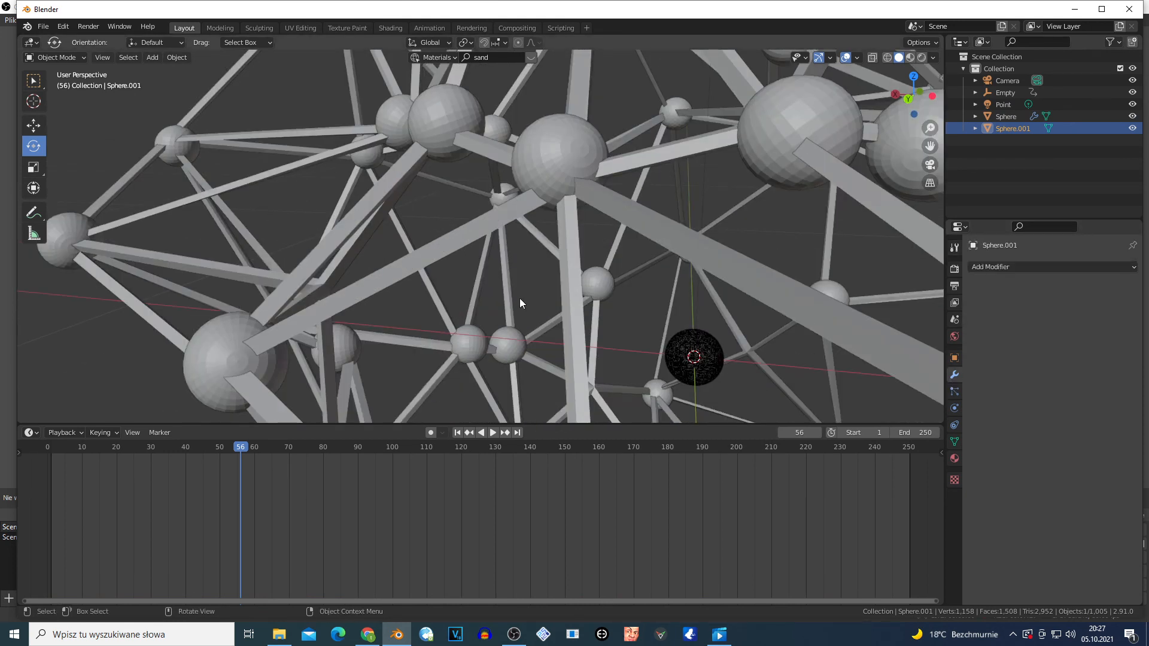
pyautogui.click(514, 634)
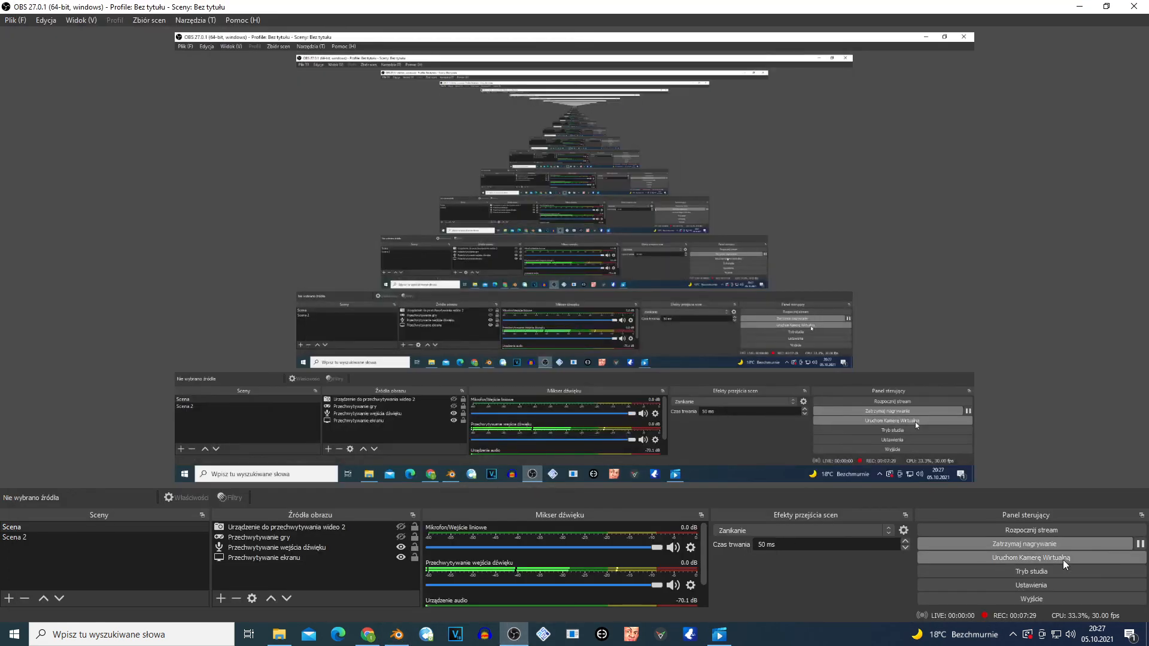